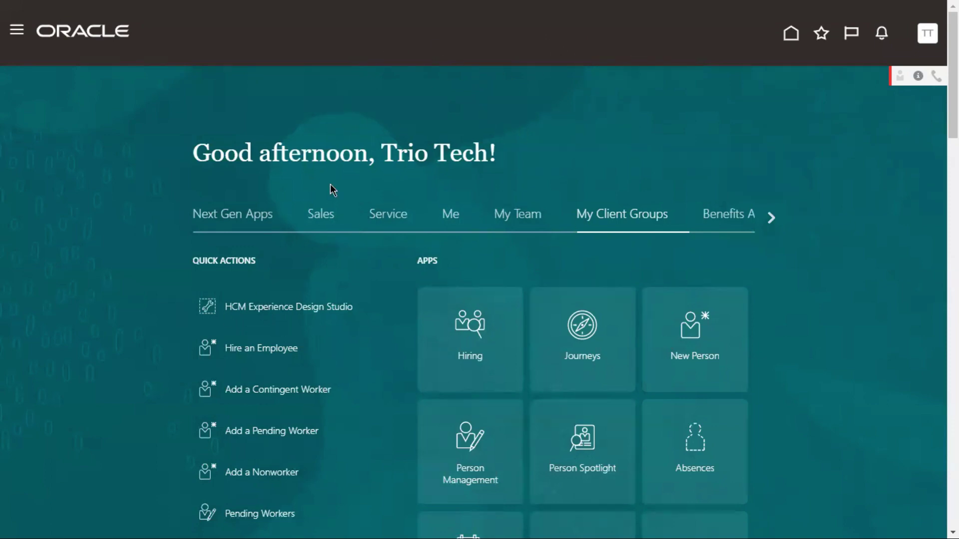
Step: Switch from Oracle Fusion to the TrioTech HCM workbook in Excel
scroll(456, 188, down, 3)
scroll(399, 100, up, 3)
key(alt+Tab)
key(alt+Tab)
key(alt+Tab)
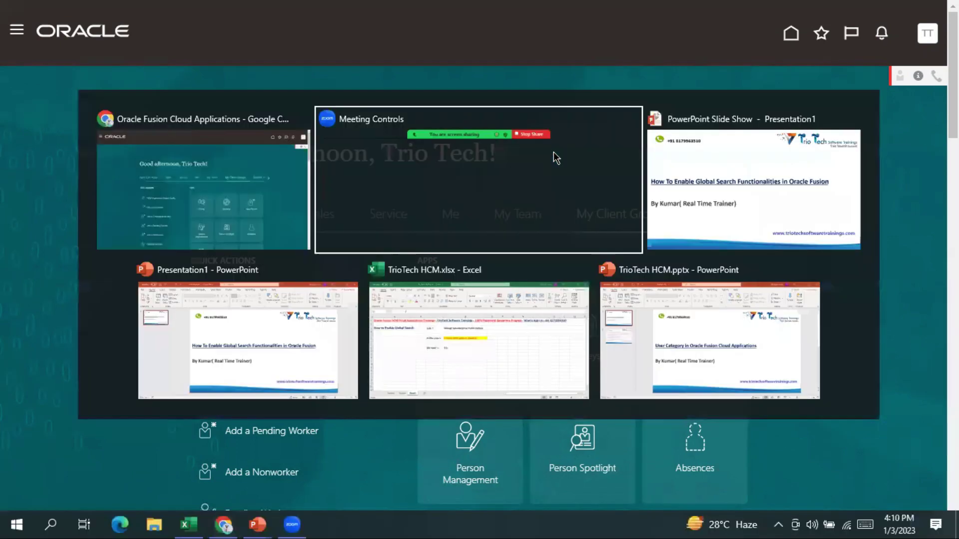
key(alt+Tab)
click(389, 355)
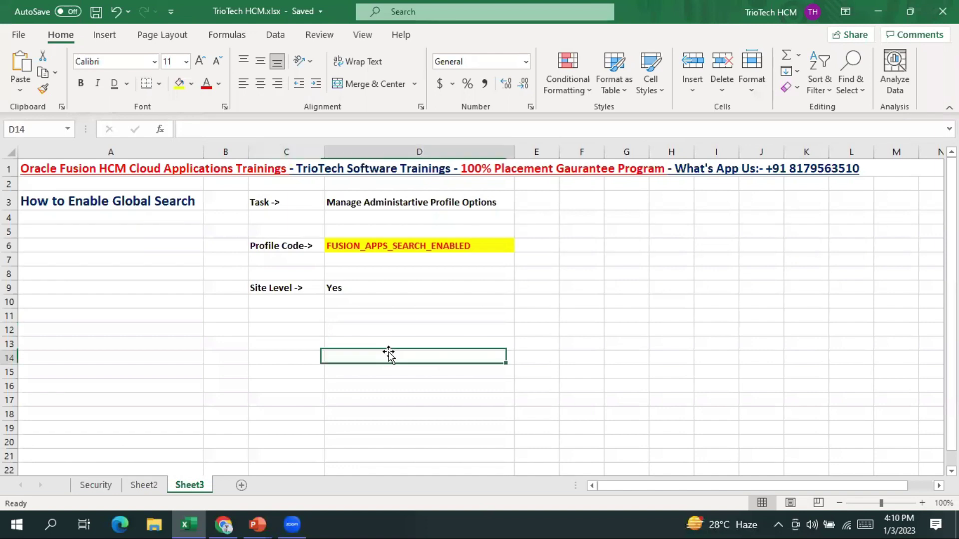
Step: Review the global search notes on Sheet3, covering the task name, profile code and site level value
click(150, 204)
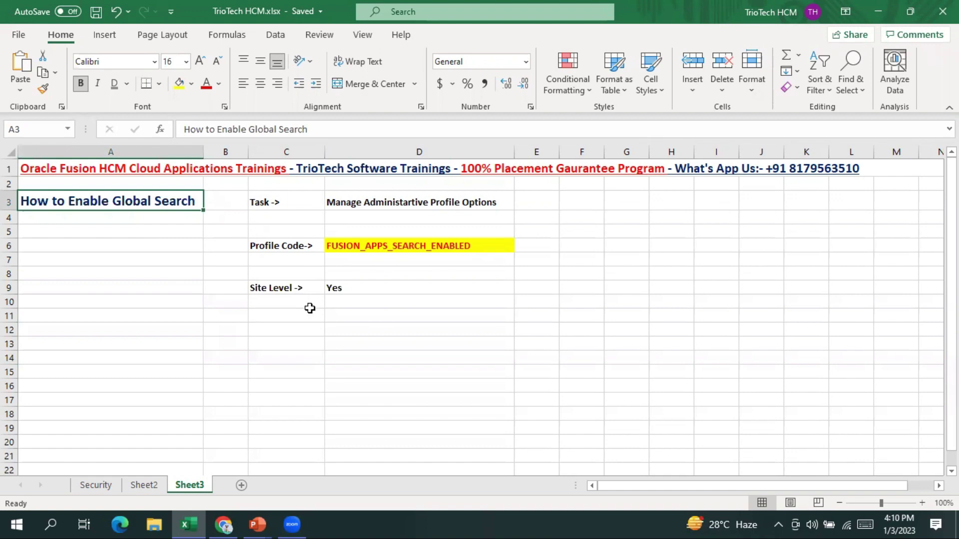
click(280, 203)
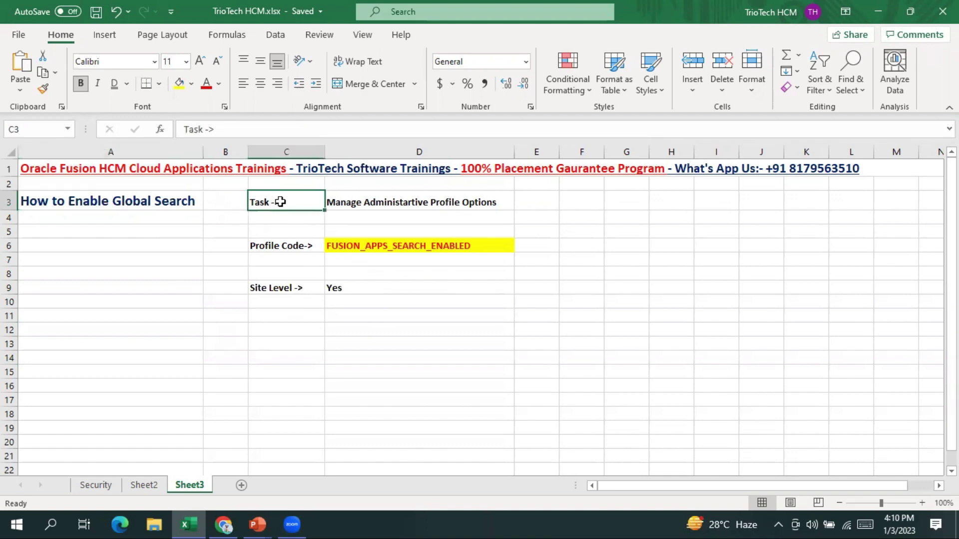
click(410, 205)
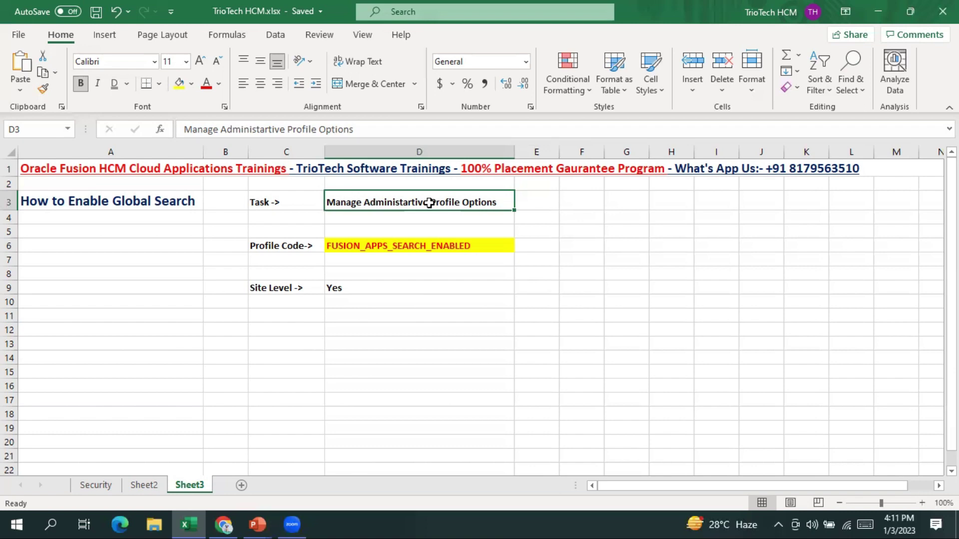
click(280, 202)
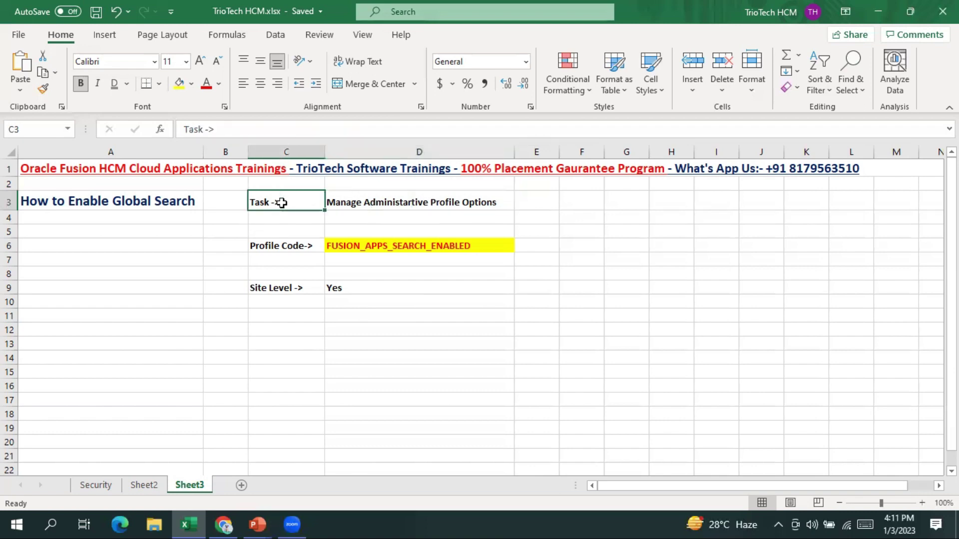
click(422, 201)
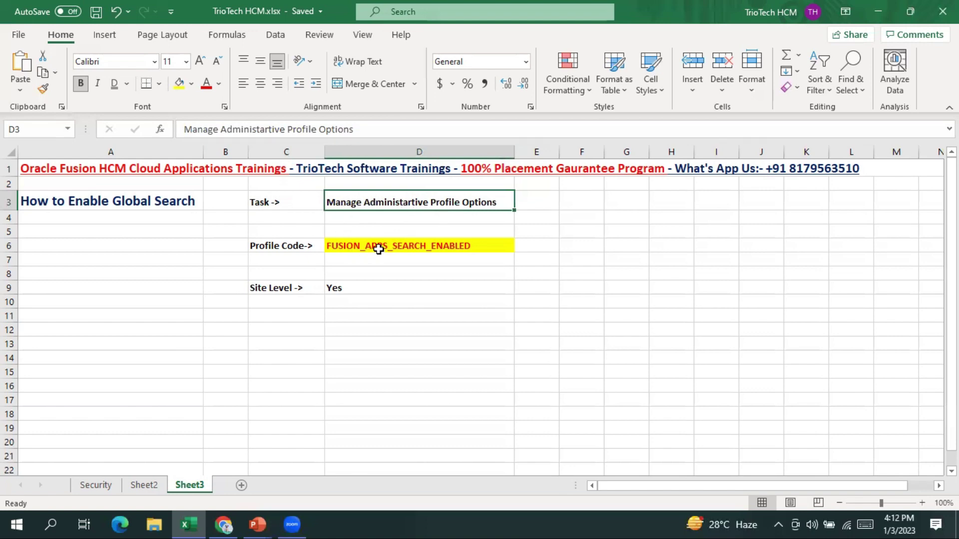
click(301, 249)
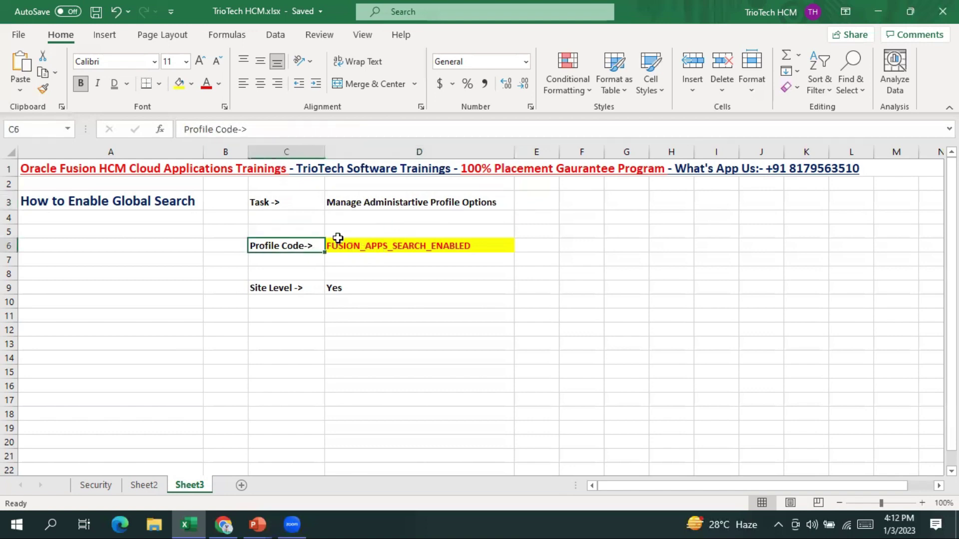
click(382, 251)
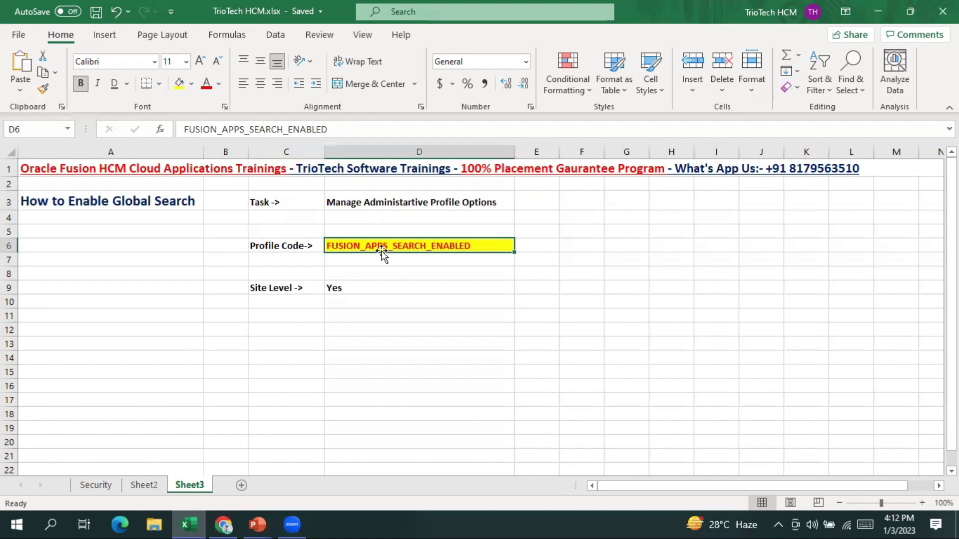
click(335, 278)
click(345, 286)
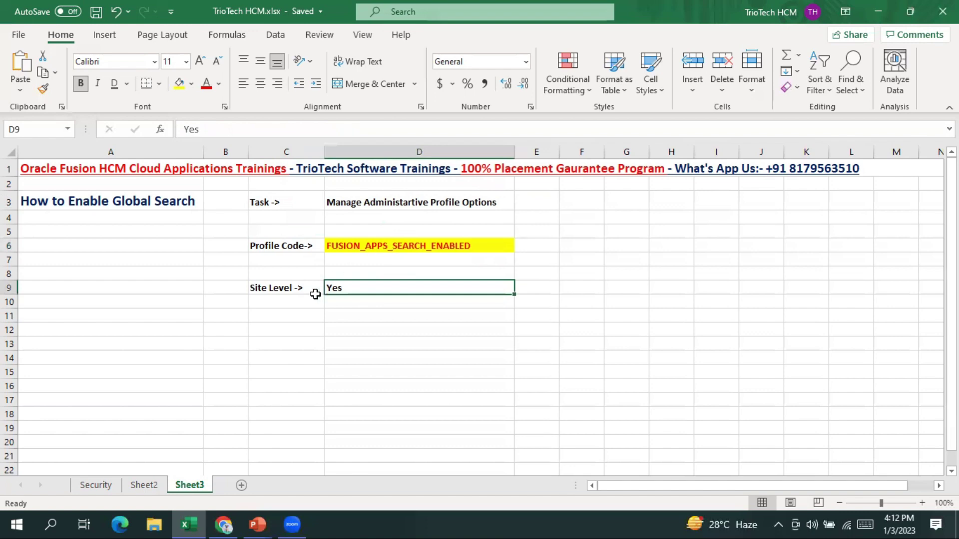
click(281, 289)
click(370, 244)
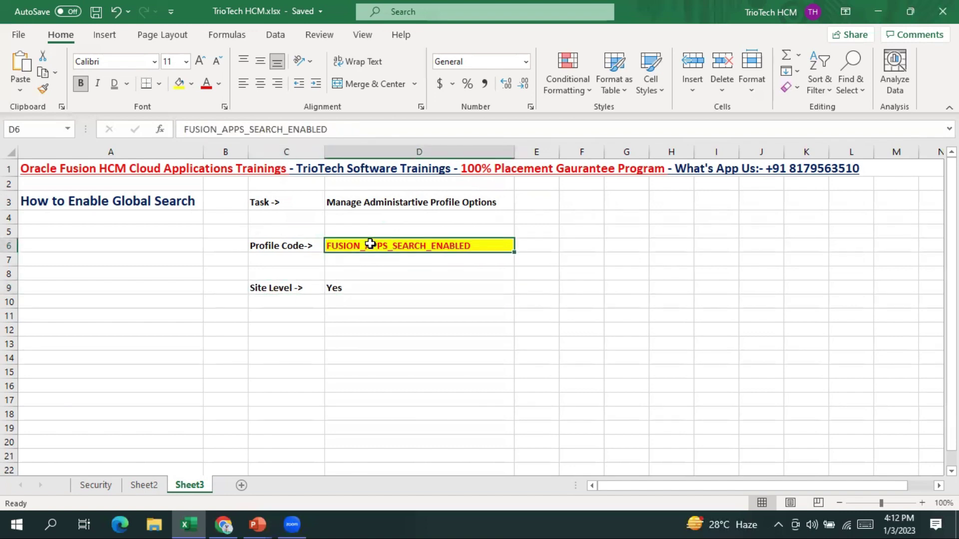
click(439, 200)
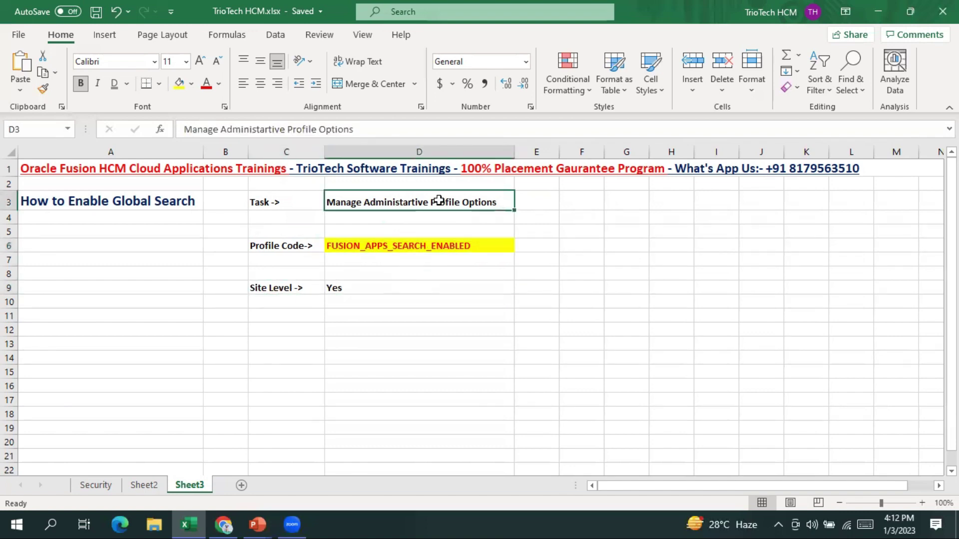
Step: Enter "Application Implementation Consulant" in cell G3 and fit column G's width to the text
click(623, 204)
text(A)
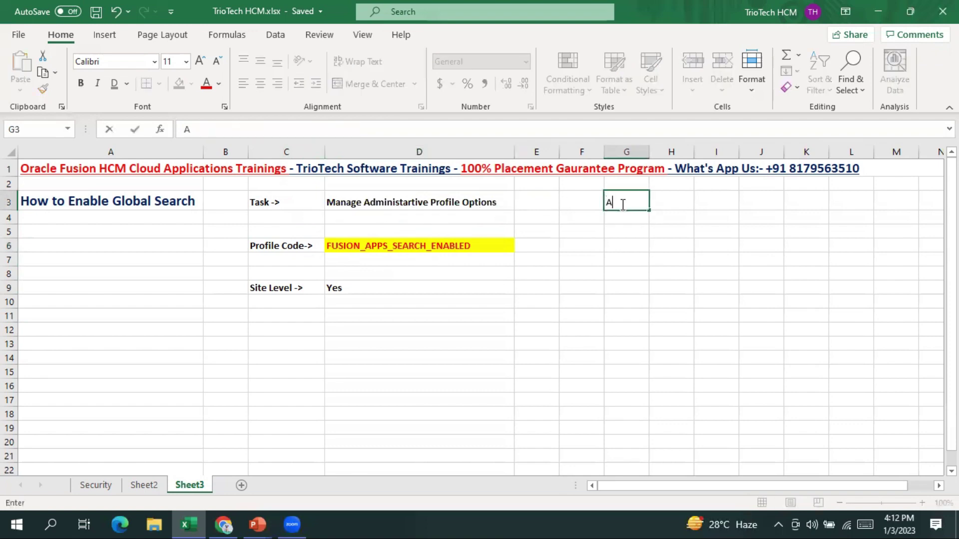
text(pplication )
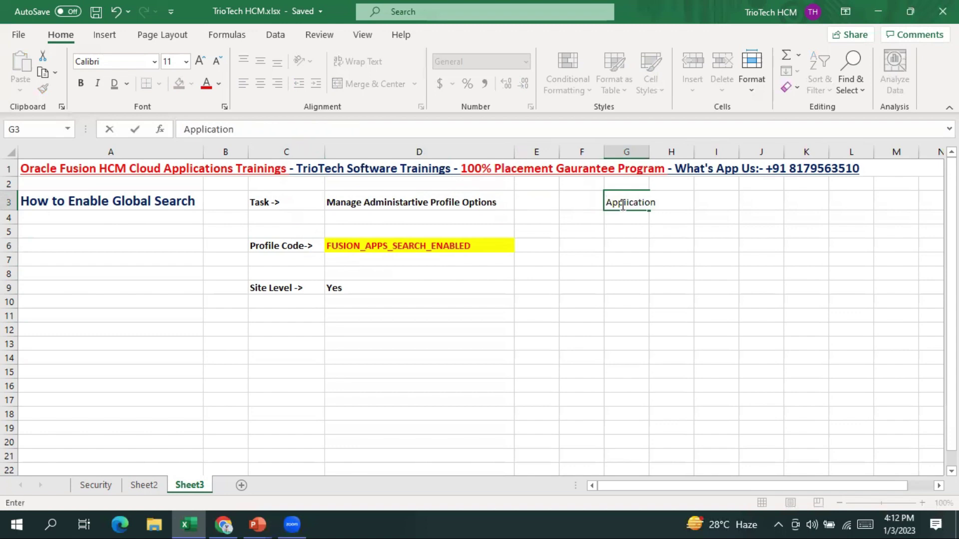
text(Implemen)
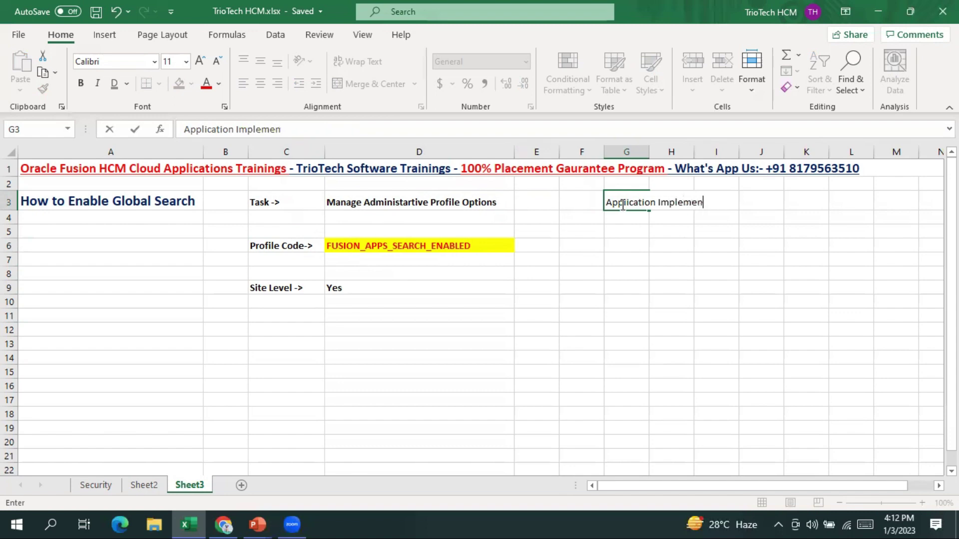
text(tation COnsu)
key(BackSpace)
key(BackSpace)
key(BackSpace)
key(BackSpace)
text(on Consulant)
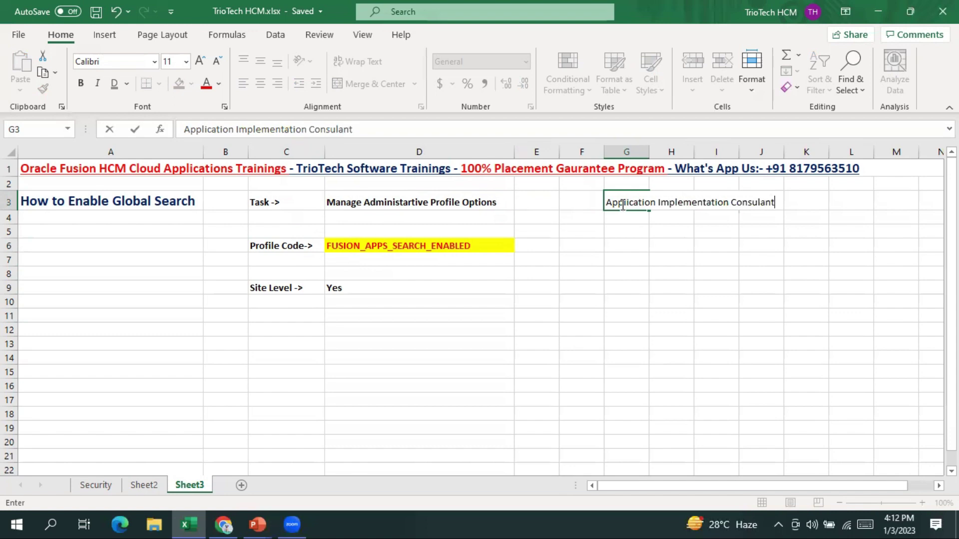
key(Return)
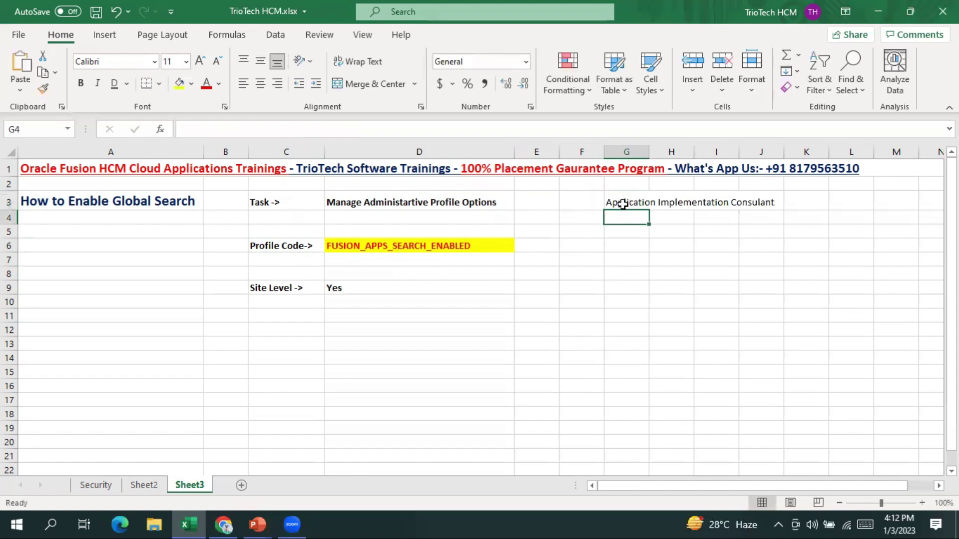
double_click(649, 151)
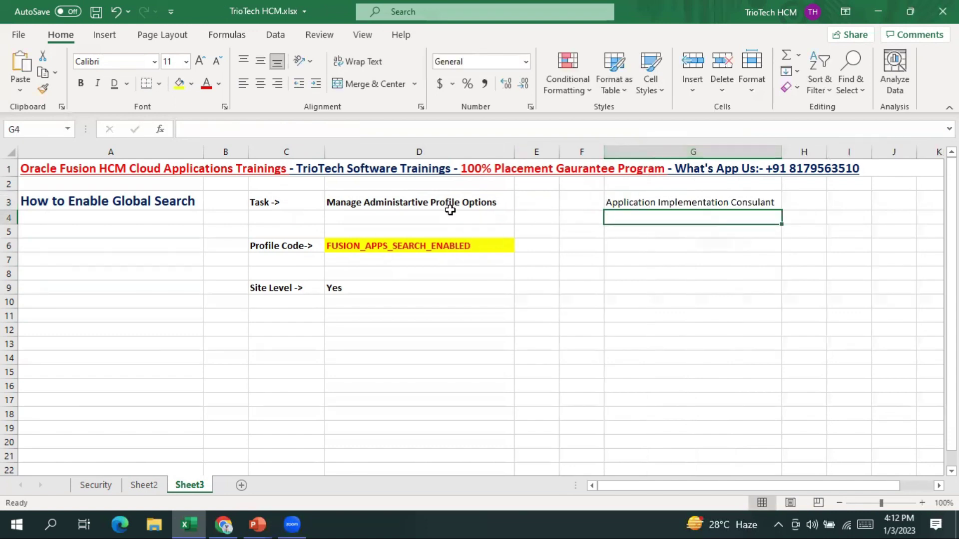
Step: Save the workbook with the new role note beside the task name
click(450, 205)
click(633, 200)
key(ctrl+s)
click(537, 313)
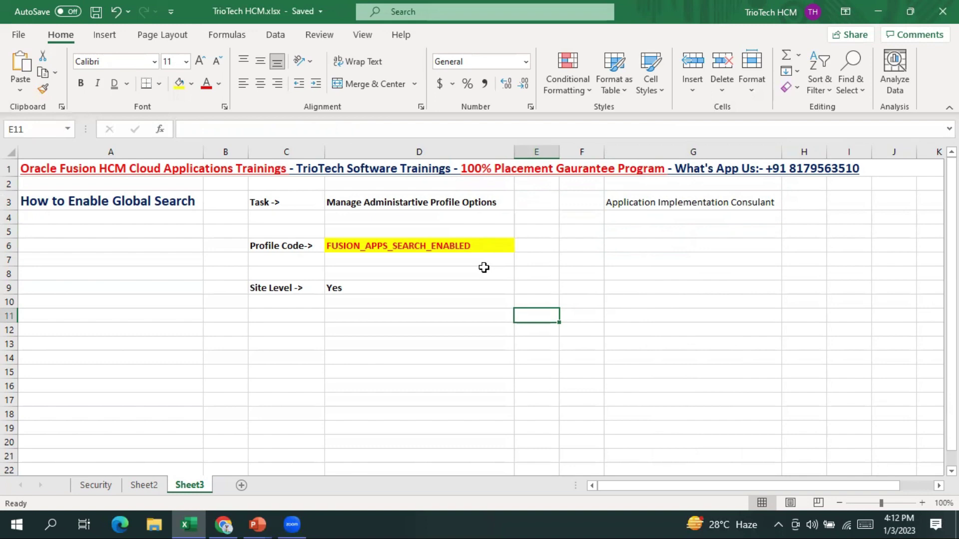
Step: Switch to Oracle Fusion in Chrome and open the Setup and Maintenance work area
click(662, 205)
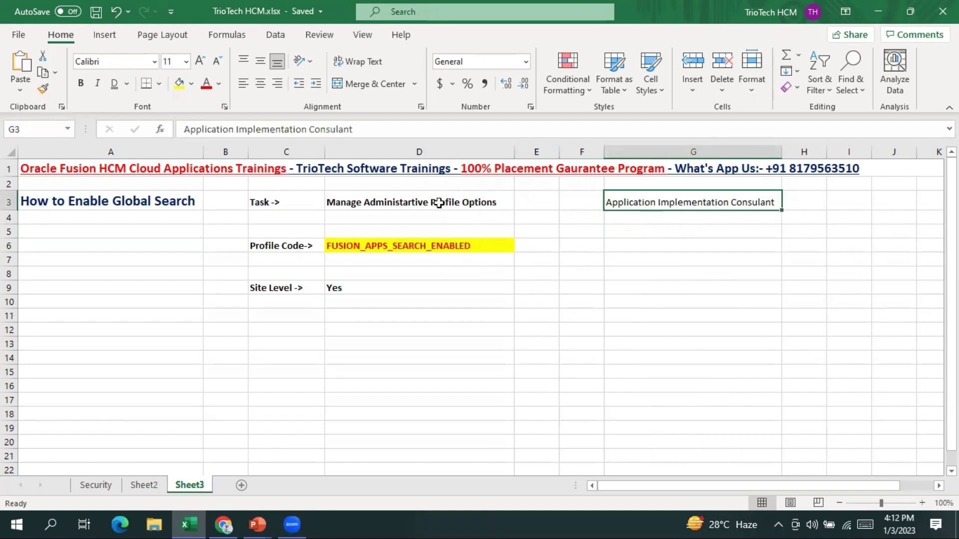
drag(438, 202, 437, 291)
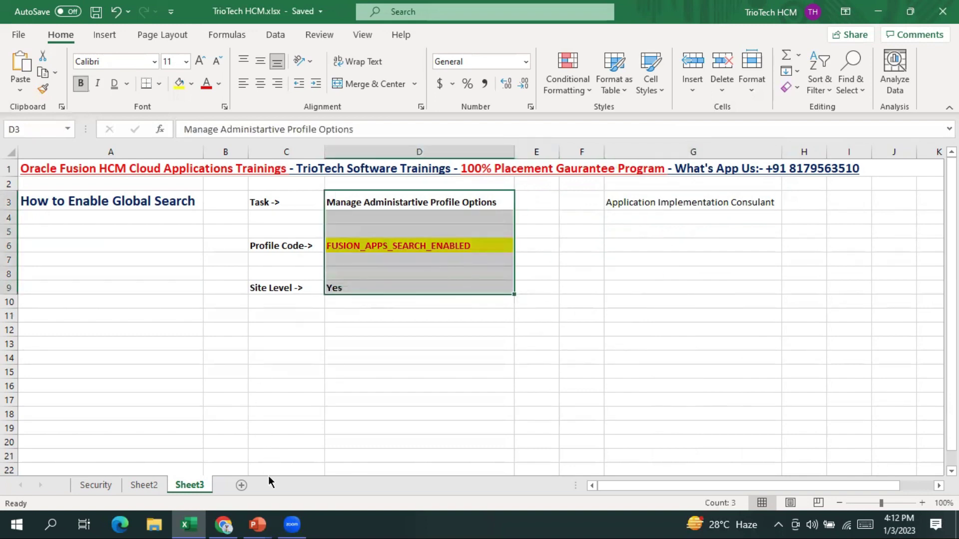
click(224, 524)
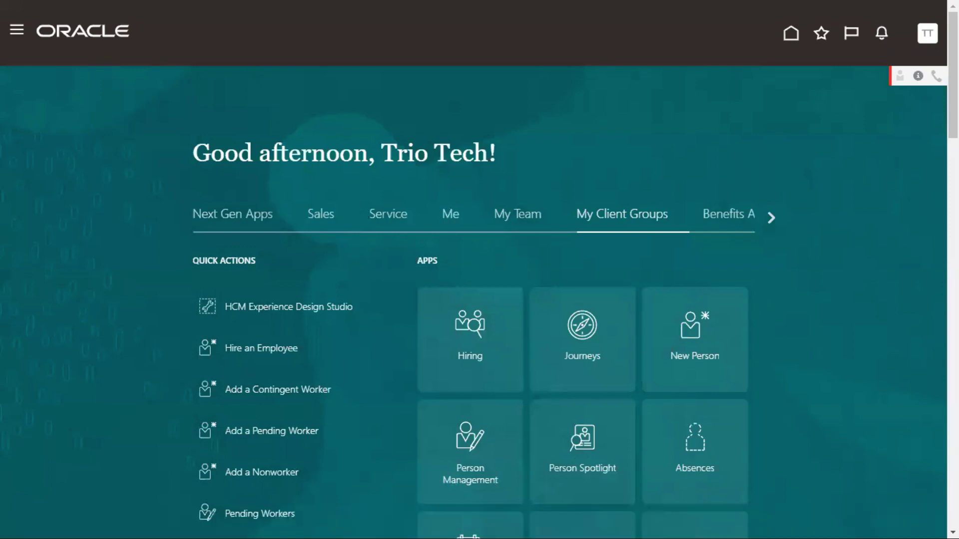
click(927, 33)
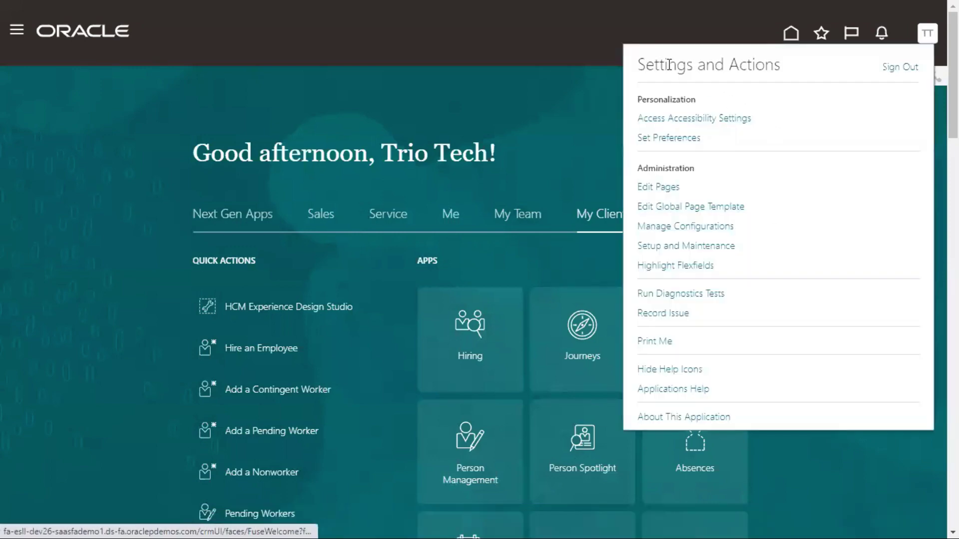
drag(646, 64, 756, 66)
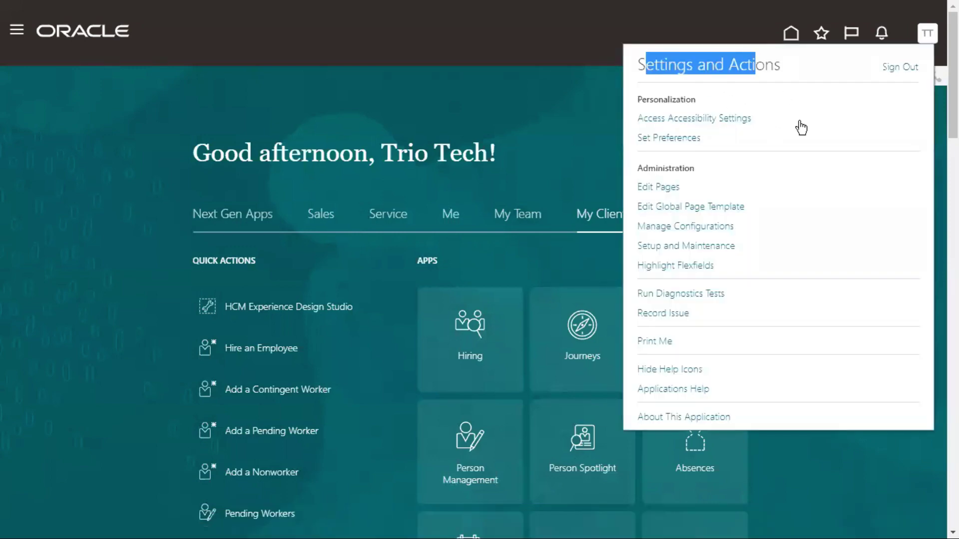
double_click(652, 165)
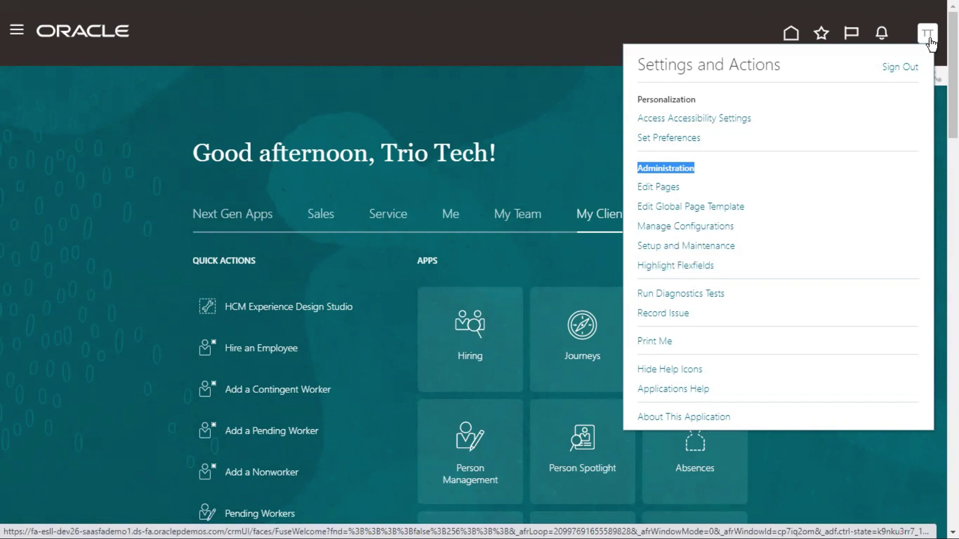
click(679, 250)
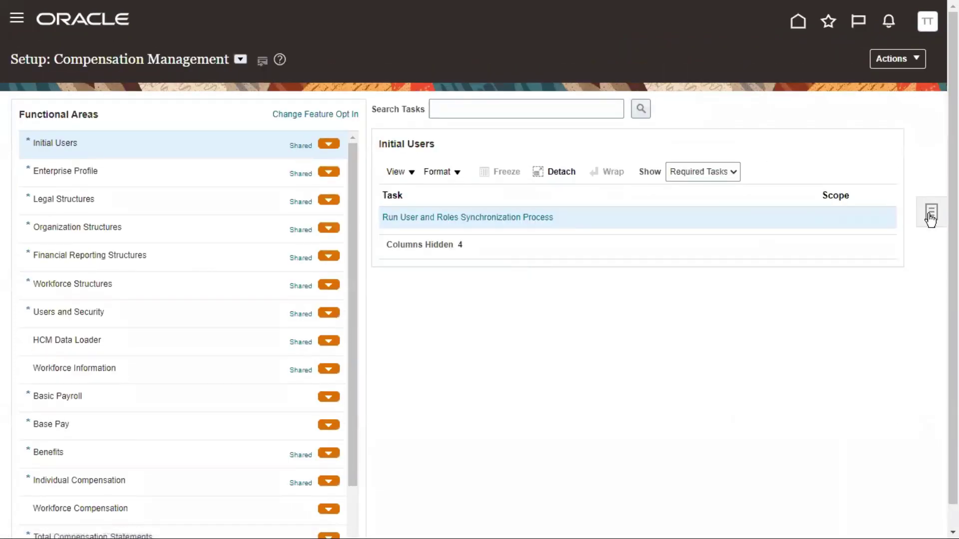
Step: Search all setup tasks for "Manage Administrat" and select the Manage Administrator Profile Values row
click(930, 216)
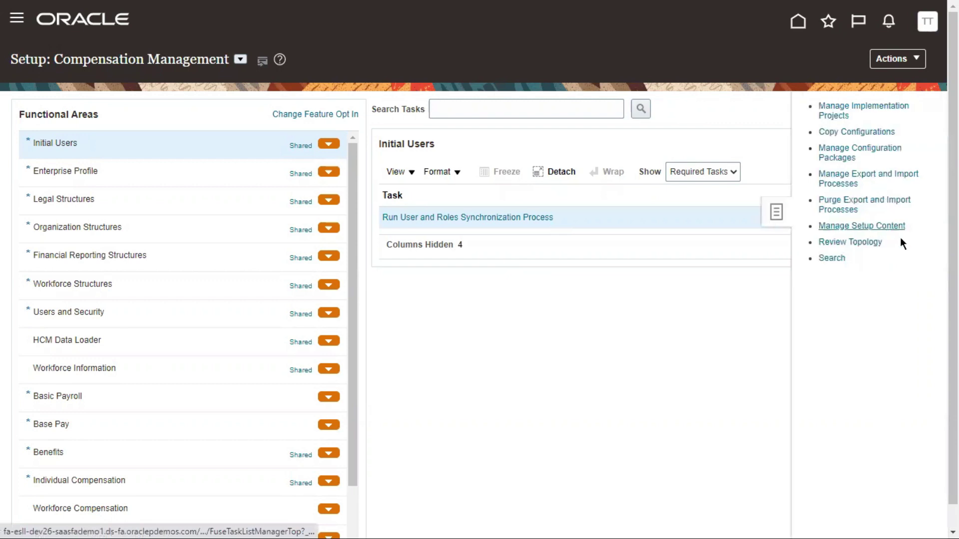
click(832, 259)
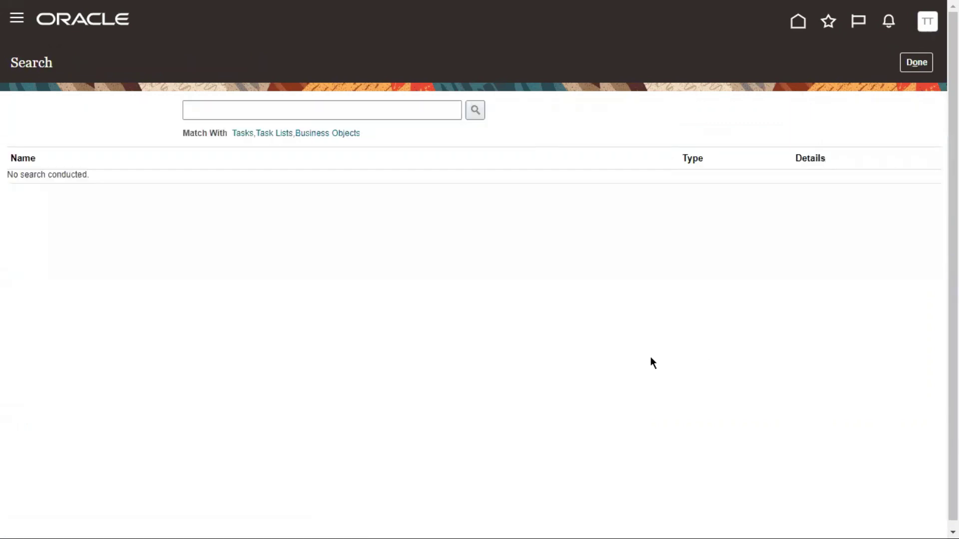
click(307, 105)
text(Manage Administrat)
key(Return)
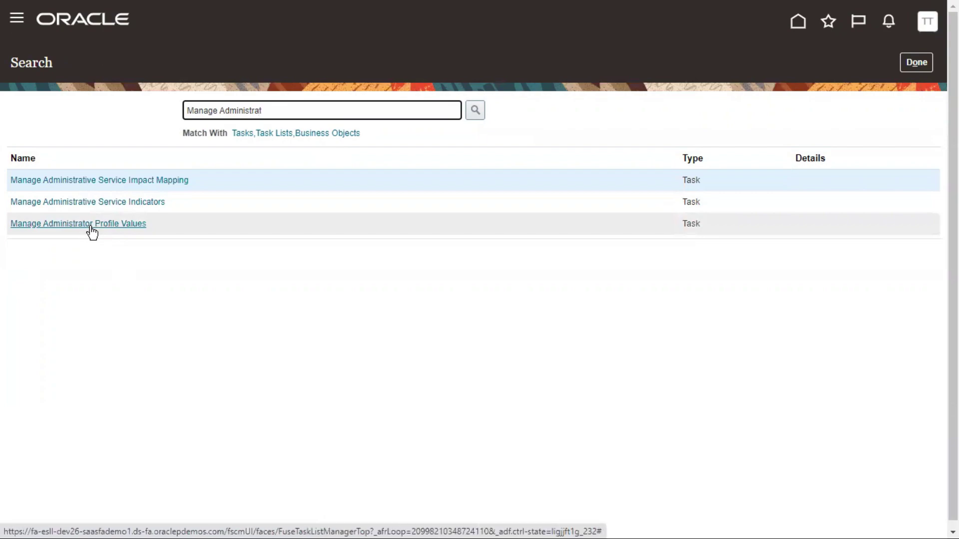
click(179, 231)
Step: Switch to the Excel notes and correct the second word of the task name in D3 to "Administrator"
key(alt+Tab)
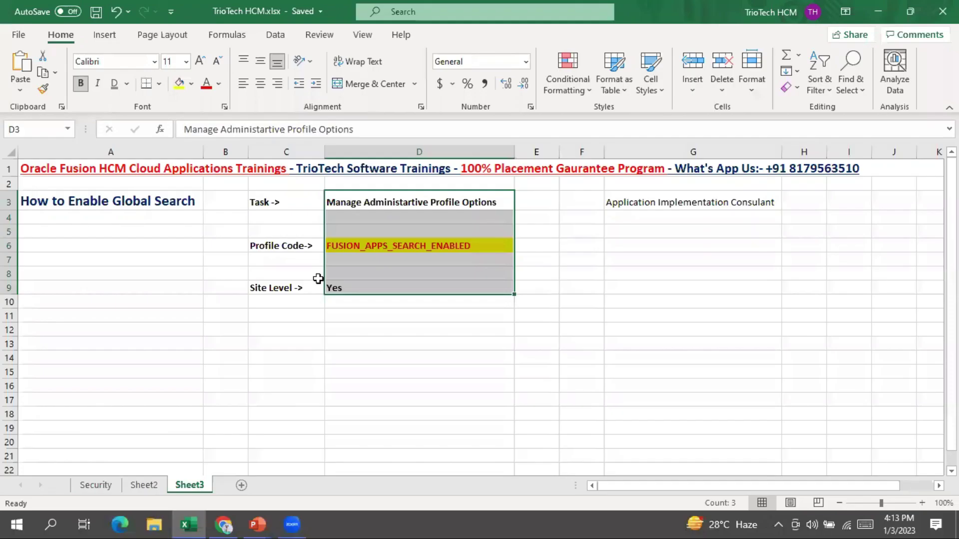
double_click(427, 205)
key(BackSpace)
key(BackSpace)
key(BackSpace)
key(BackSpace)
key(BackSpace)
key(BackSpace)
text(rator)
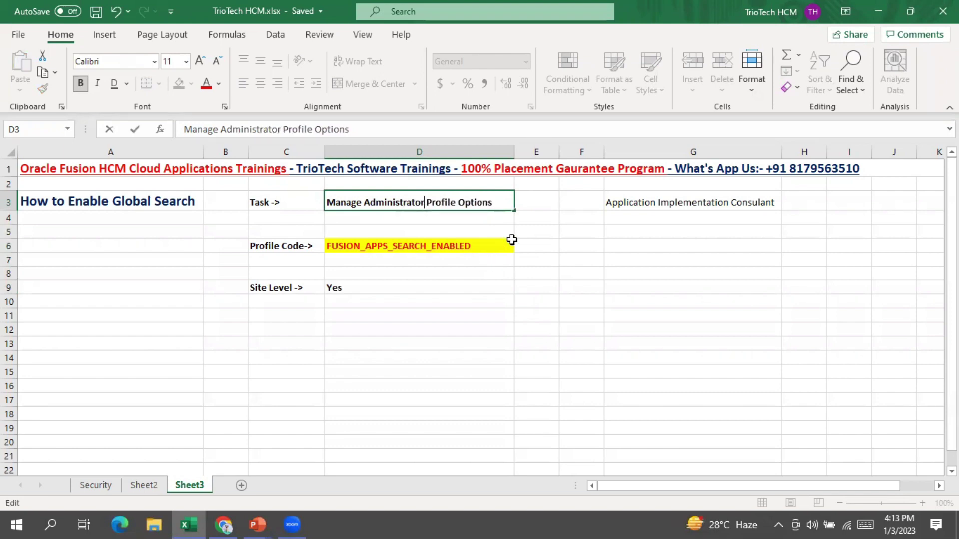
Step: Replace the last word of the task name in D3 so it reads "Manage Administrator Profile Values"
key(BackSpace)
key(BackSpace)
key(BackSpace)
key(BackSpace)
key(BackSpace)
key(BackSpace)
key(BackSpace)
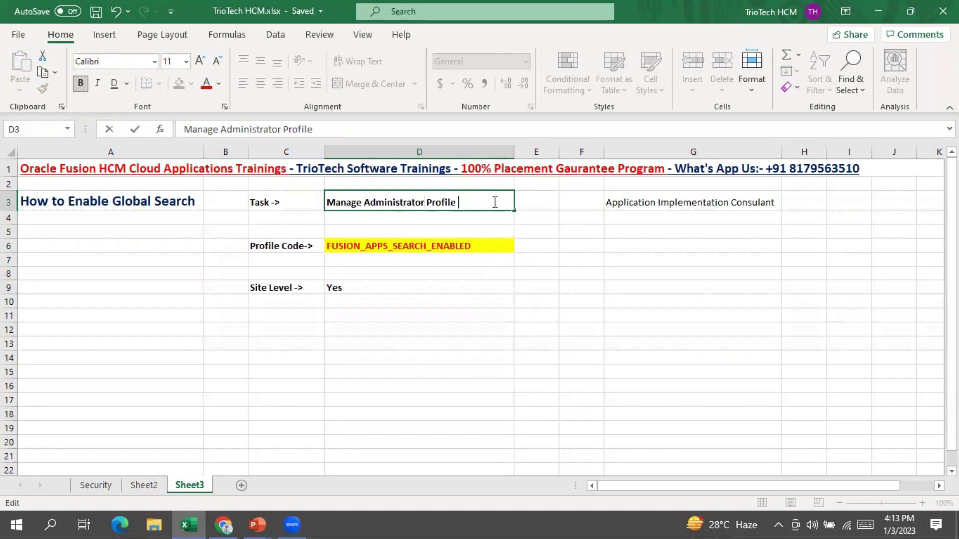
text(Value)
key(Return)
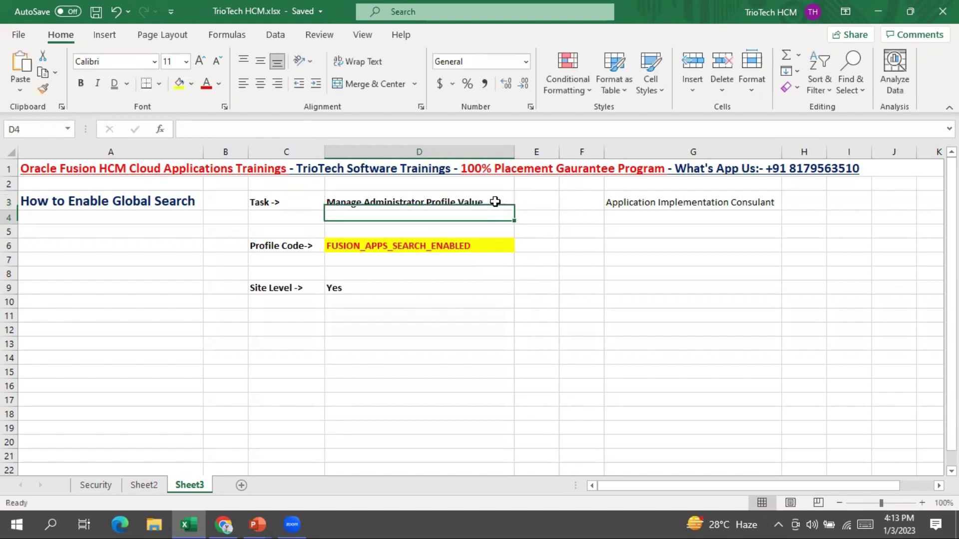
click(443, 205)
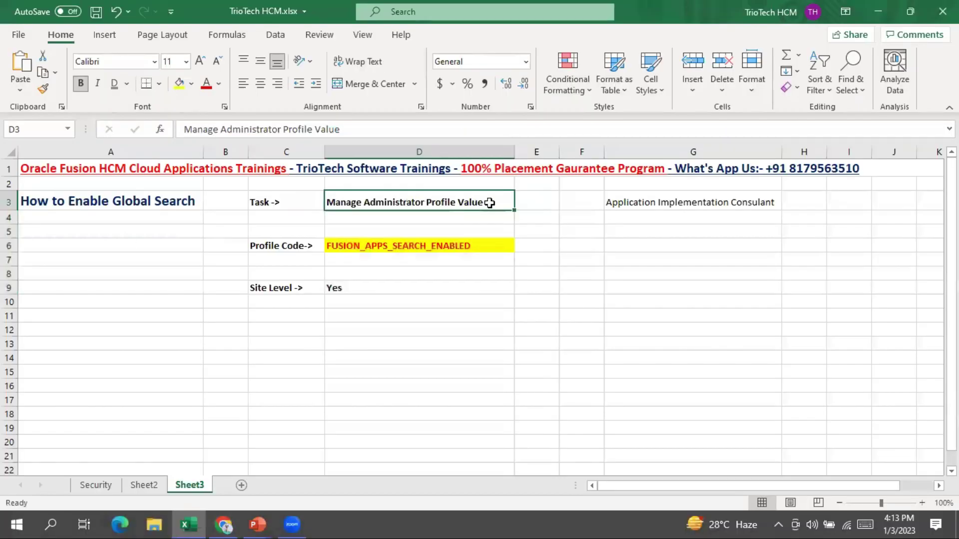
double_click(489, 202)
text(s)
click(448, 344)
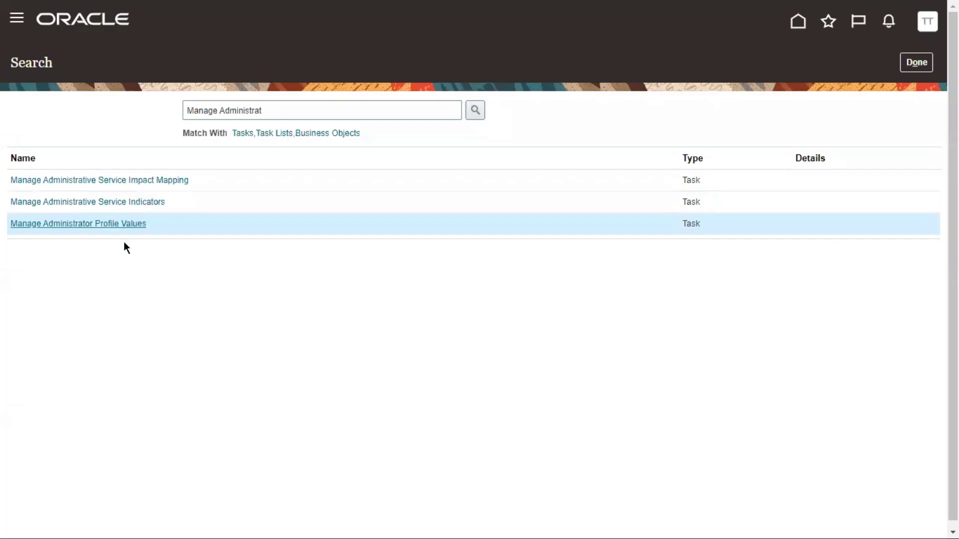
Step: Open the Manage Administrator Profile Values task and look over the Profile Option Code and Profile Display Name search fields
click(76, 225)
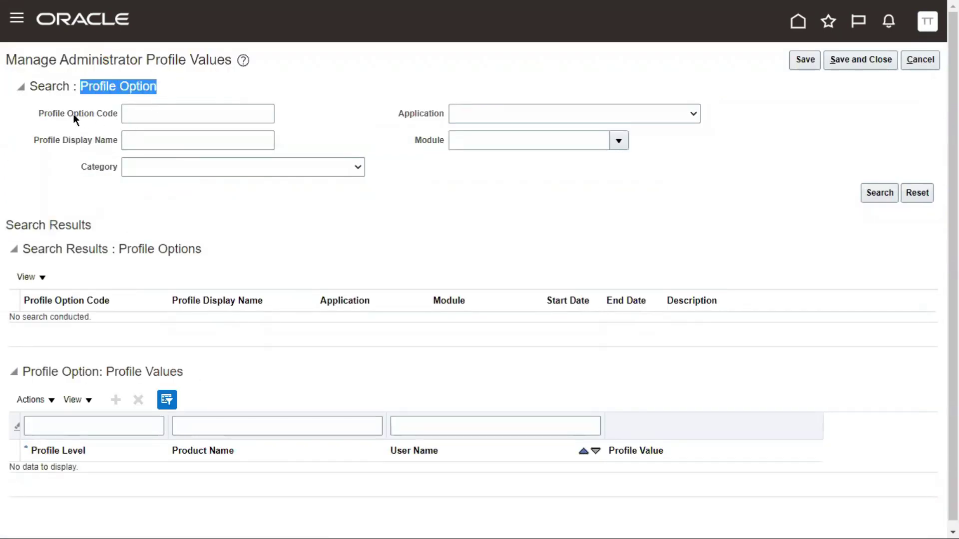
drag(77, 113, 111, 113)
drag(60, 142, 110, 137)
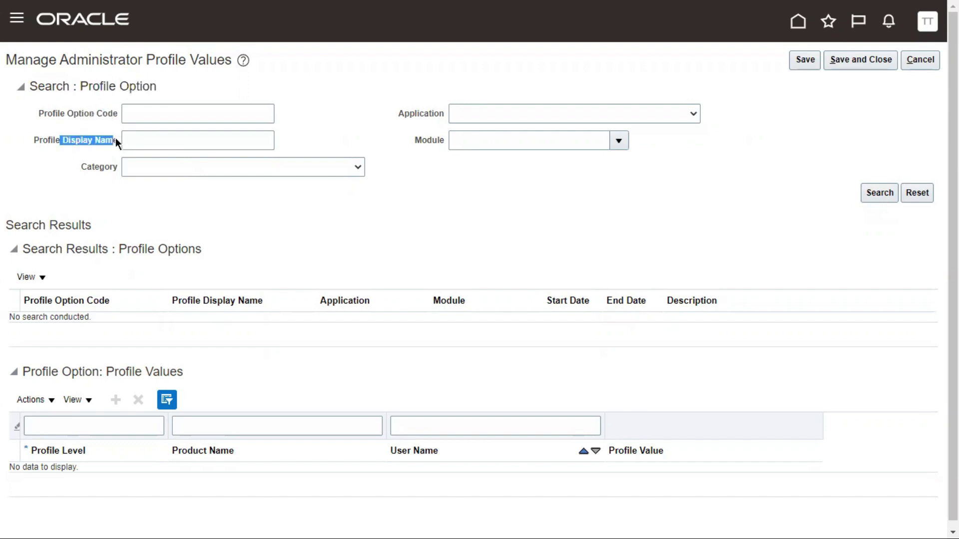
click(145, 113)
click(141, 137)
click(145, 114)
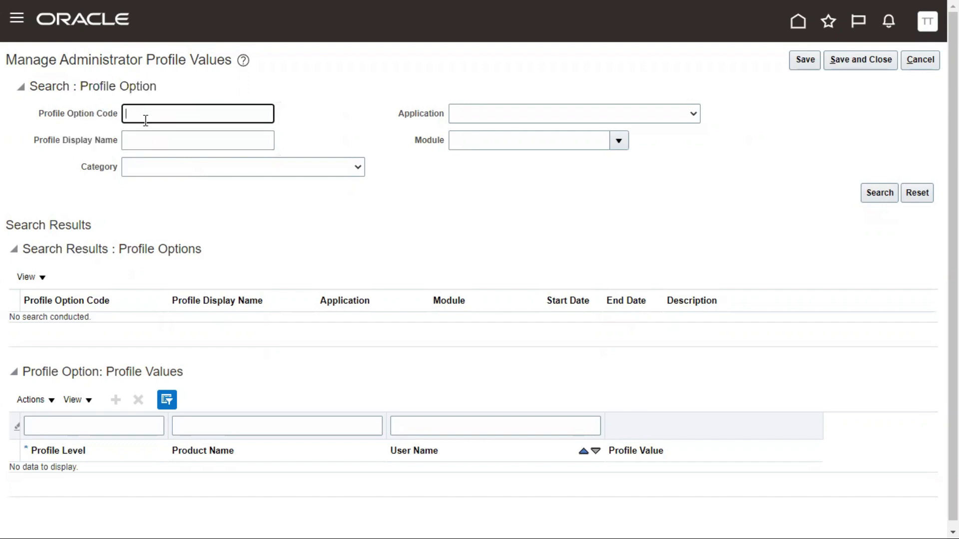
click(140, 141)
Step: Examine the choices offered by the Category, Module and Application search filters without selecting any
click(163, 169)
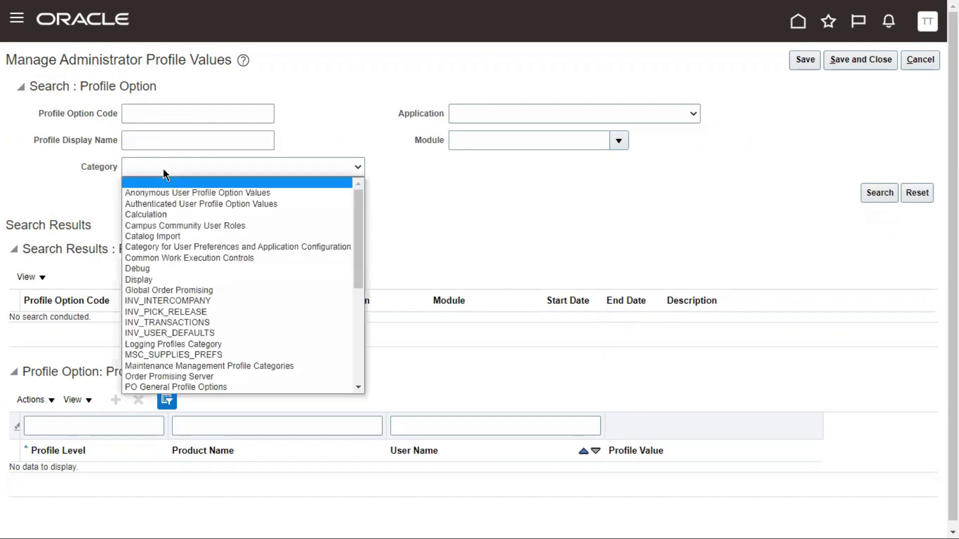
scroll(182, 333, down, 1)
scroll(199, 329, down, 5)
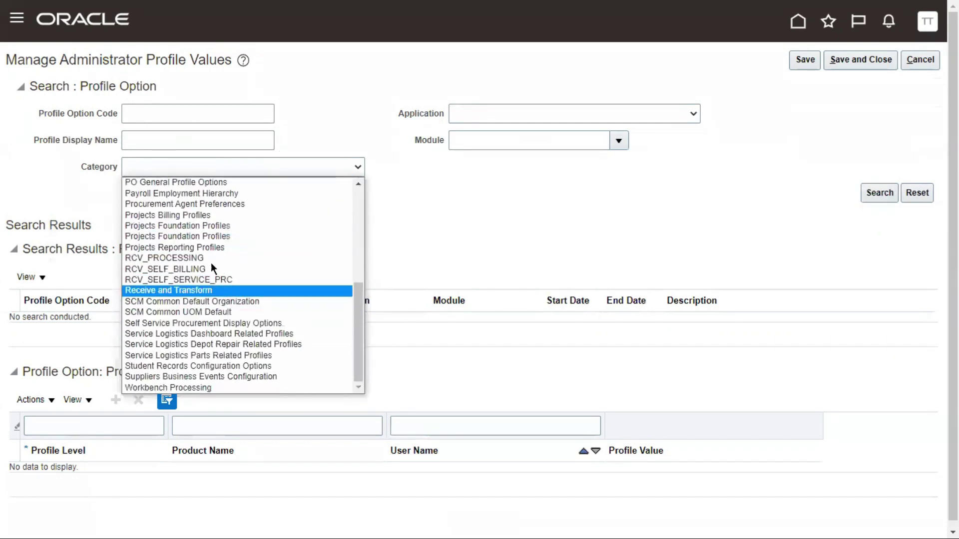
click(610, 156)
click(617, 141)
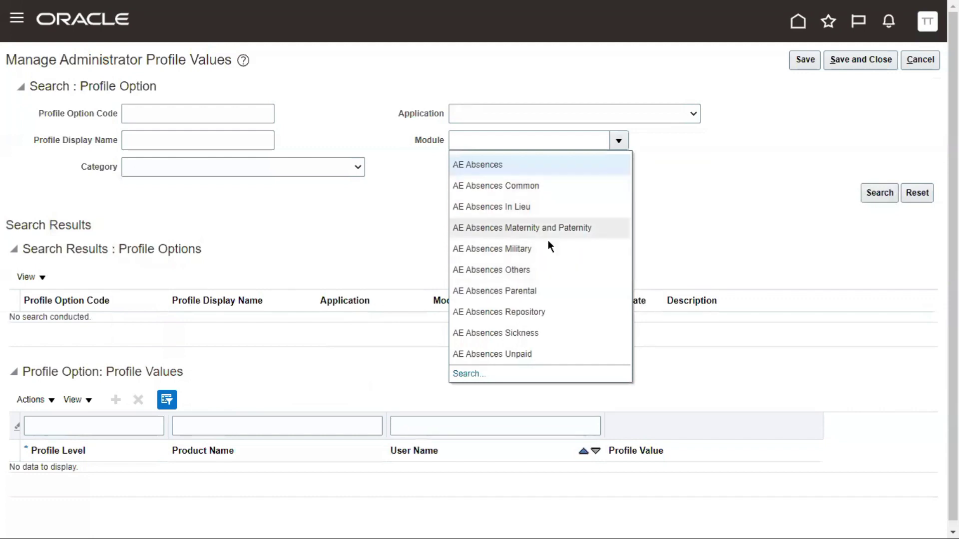
click(691, 117)
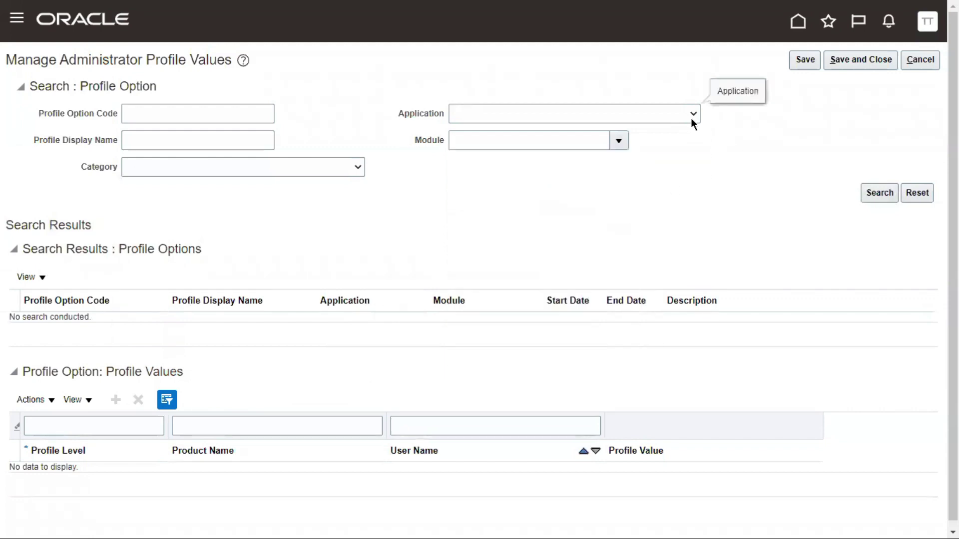
scroll(525, 228, down, 15)
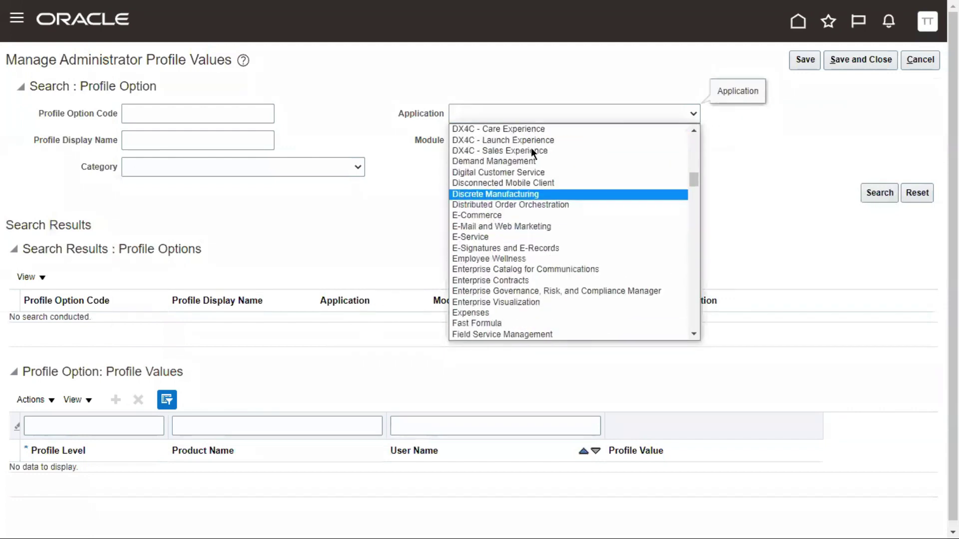
click(387, 215)
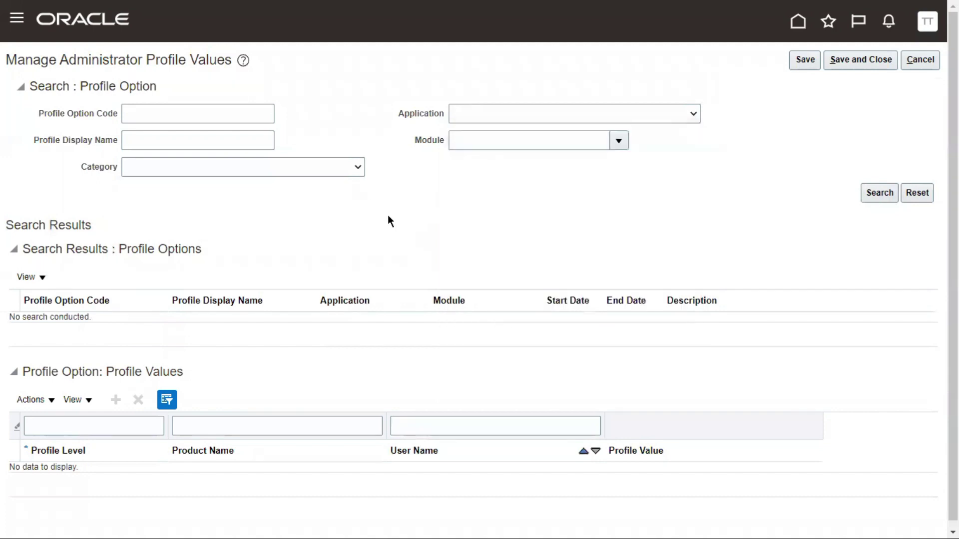
Step: Switch to the Excel notes and copy the profile code FUSION_APPS_SEARCH_ENABLED from cell D6
key(alt+Tab)
click(366, 248)
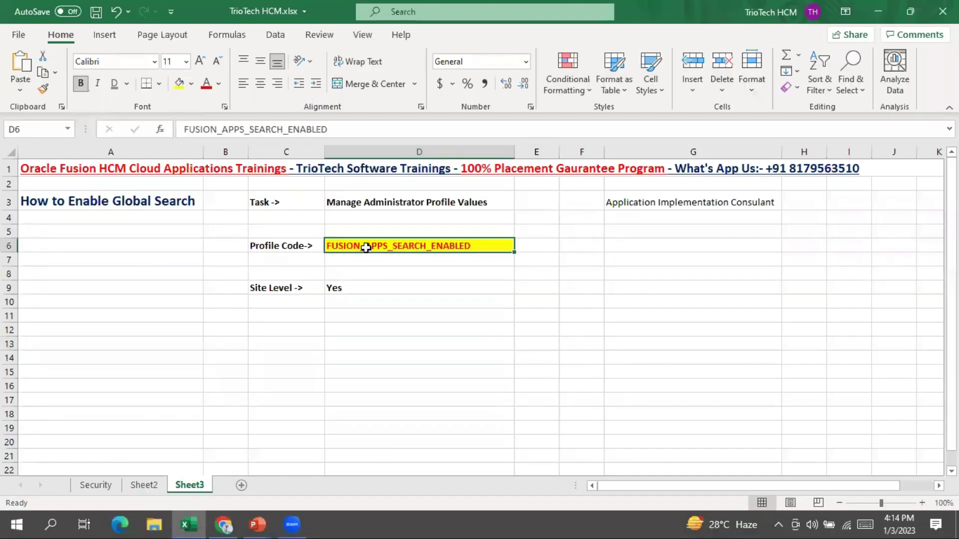
key(ctrl+c)
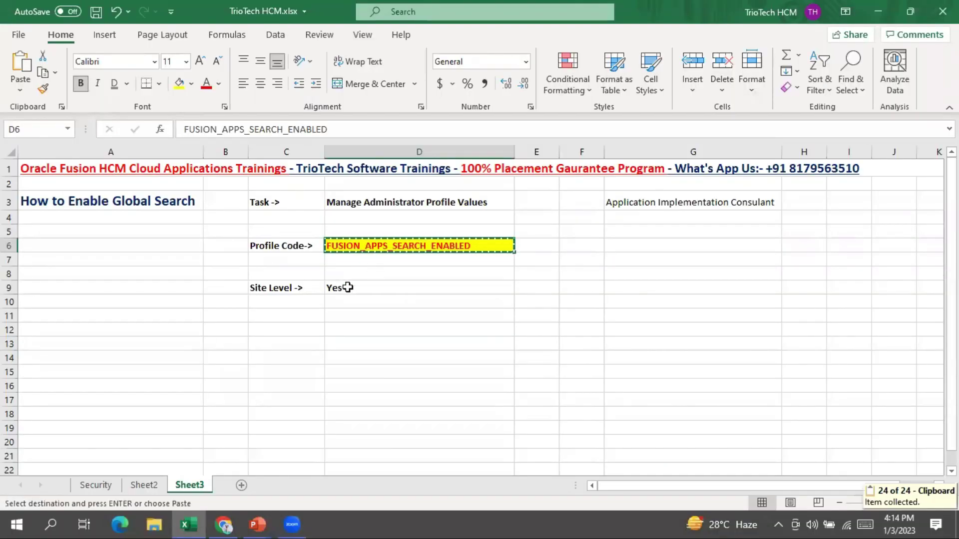
click(138, 198)
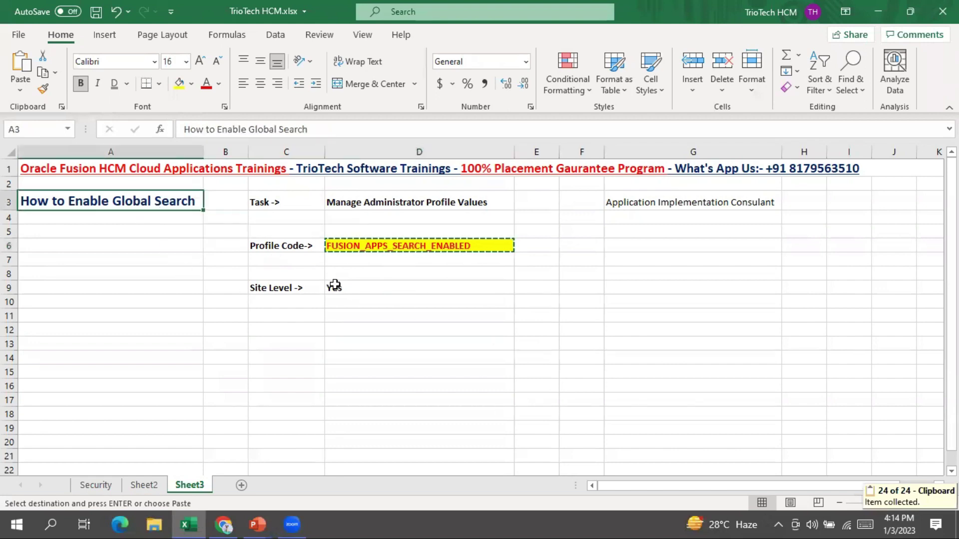
click(385, 246)
Step: Switch back to Oracle Fusion and search by Profile Option Code for the copied FUSION_APPS_SEARCH_ENABLED
key(alt+Tab)
click(144, 111)
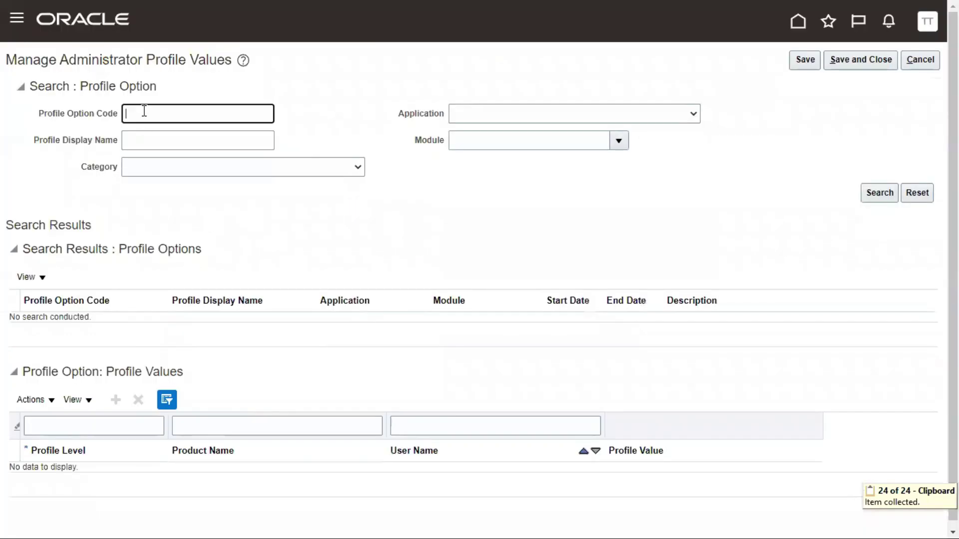
key(ctrl+v)
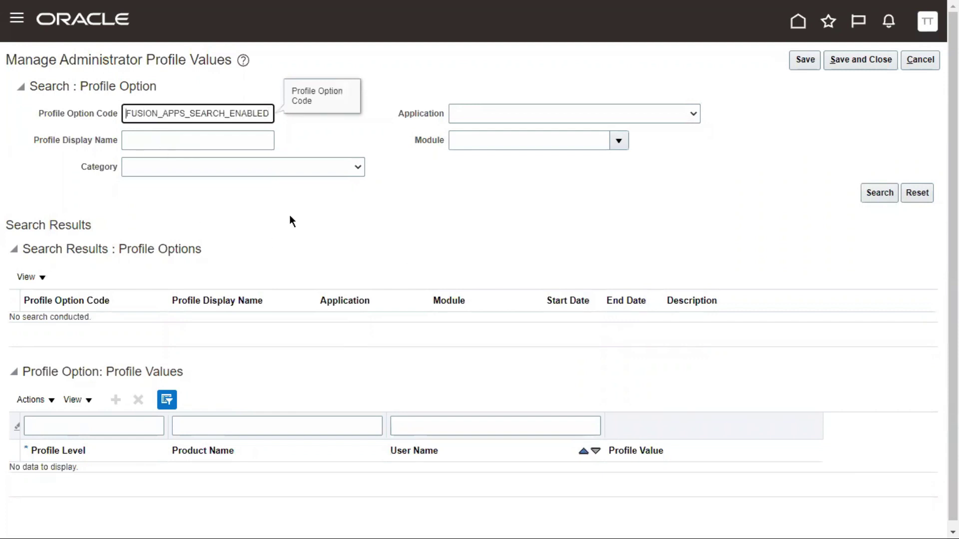
click(565, 221)
click(877, 193)
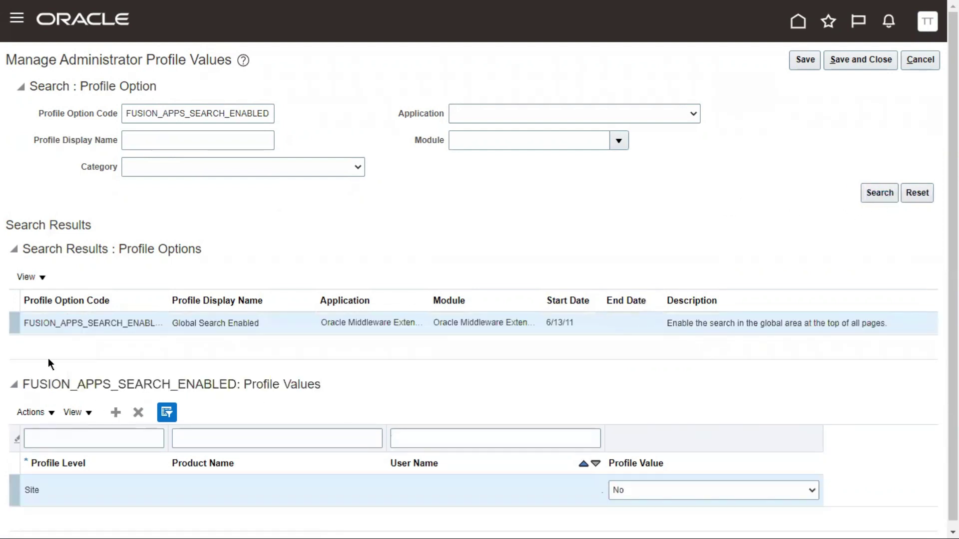
Step: Review the code and display name of the profile option in the search results
drag(126, 246, 200, 248)
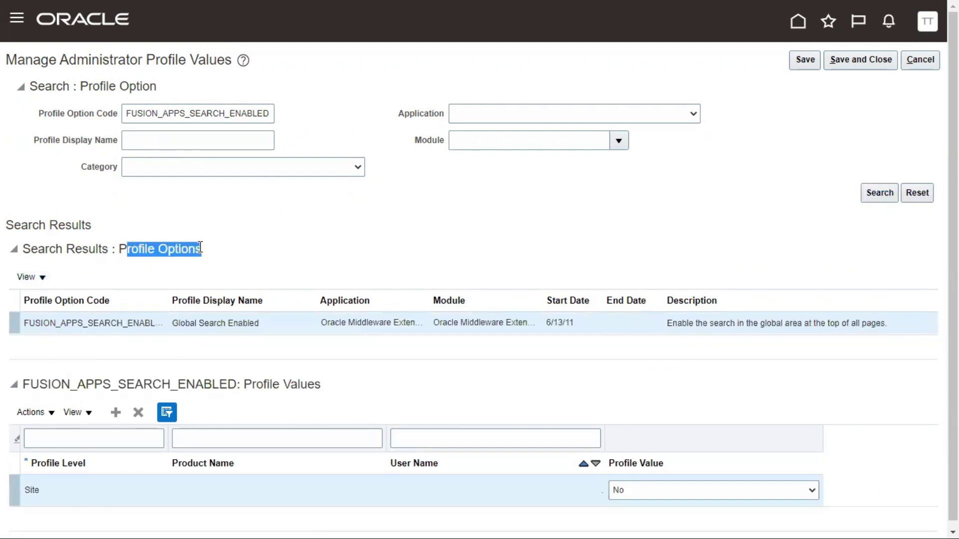
drag(67, 324, 137, 318)
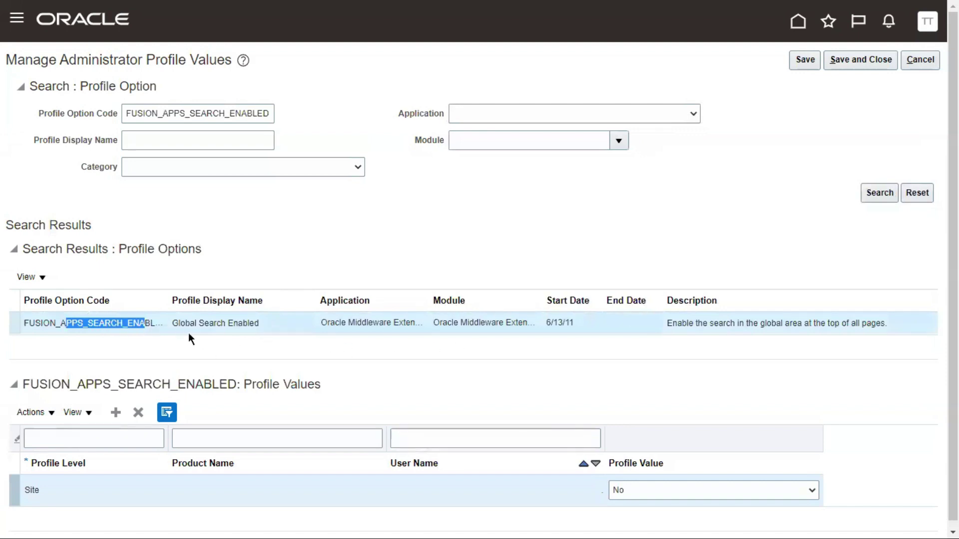
drag(172, 323, 197, 323)
drag(60, 324, 93, 324)
drag(172, 323, 245, 325)
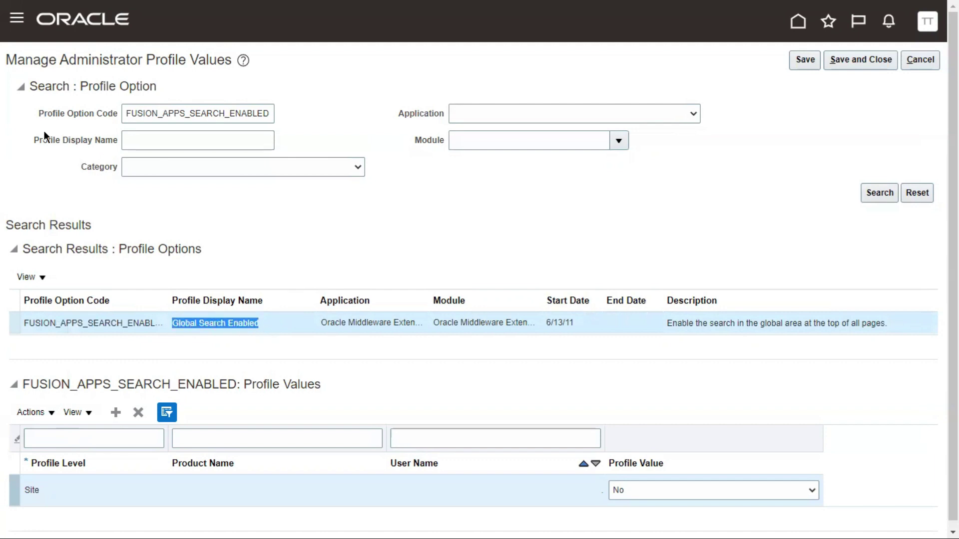
drag(43, 139, 80, 141)
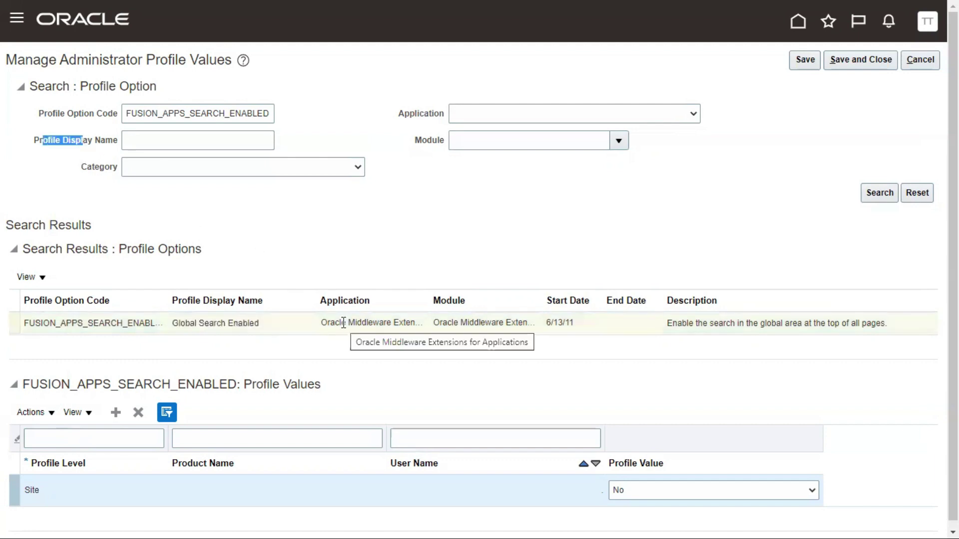
Step: Look up Oracle Middleware Extensions for Applications in the Application filter, closing the list on Opportunity Management
drag(398, 113, 423, 111)
click(481, 117)
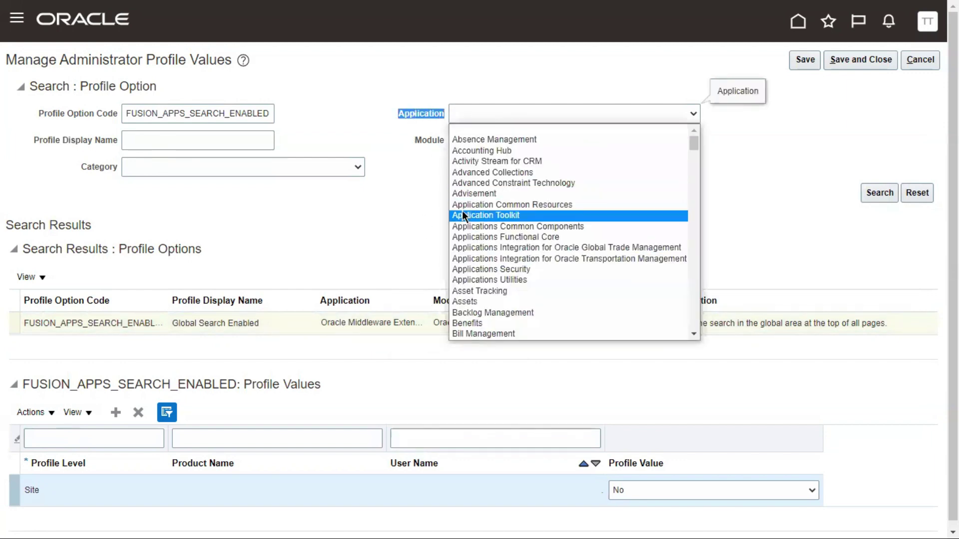
key(o)
scroll(554, 244, down, 5)
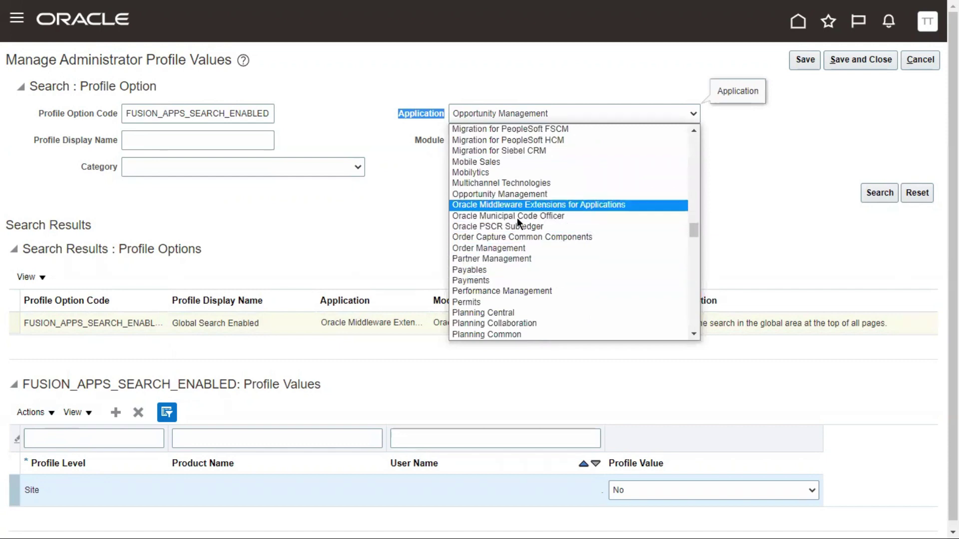
click(424, 230)
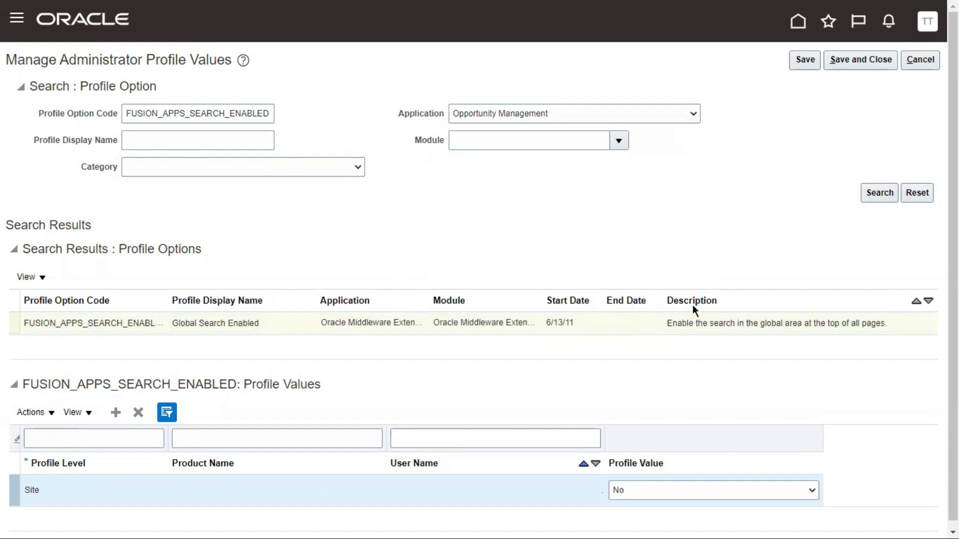
Step: Read the description of the Global Search Enabled profile option and the heading of its Profile Values section
drag(664, 324, 880, 323)
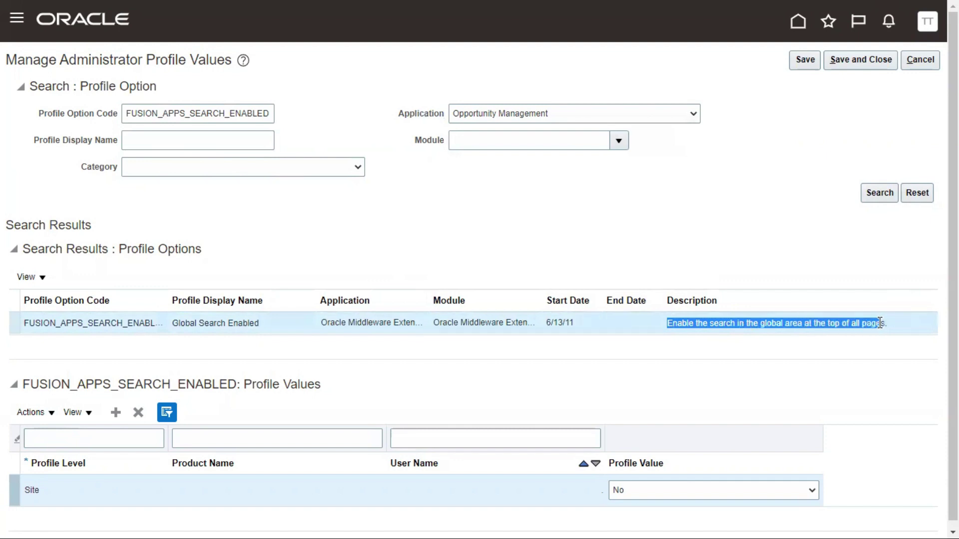
click(768, 348)
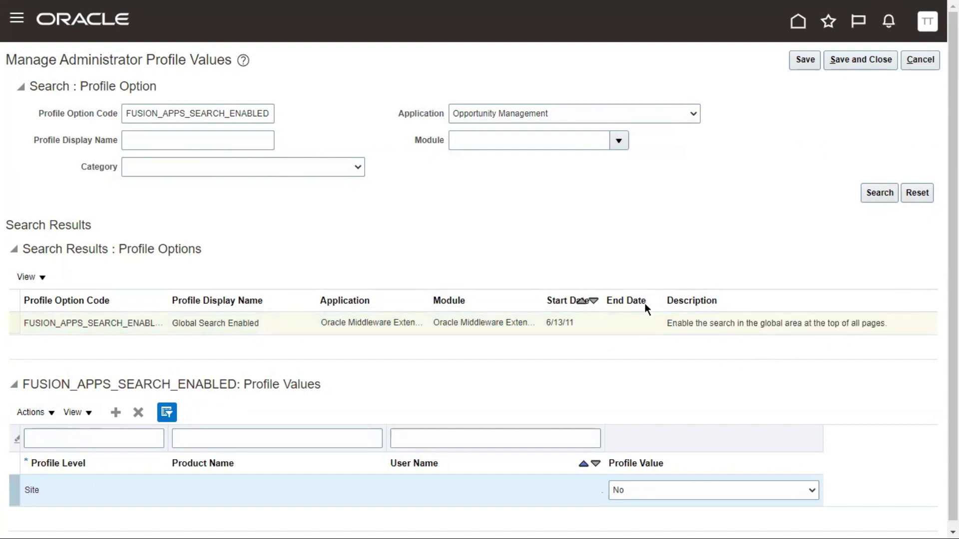
double_click(682, 325)
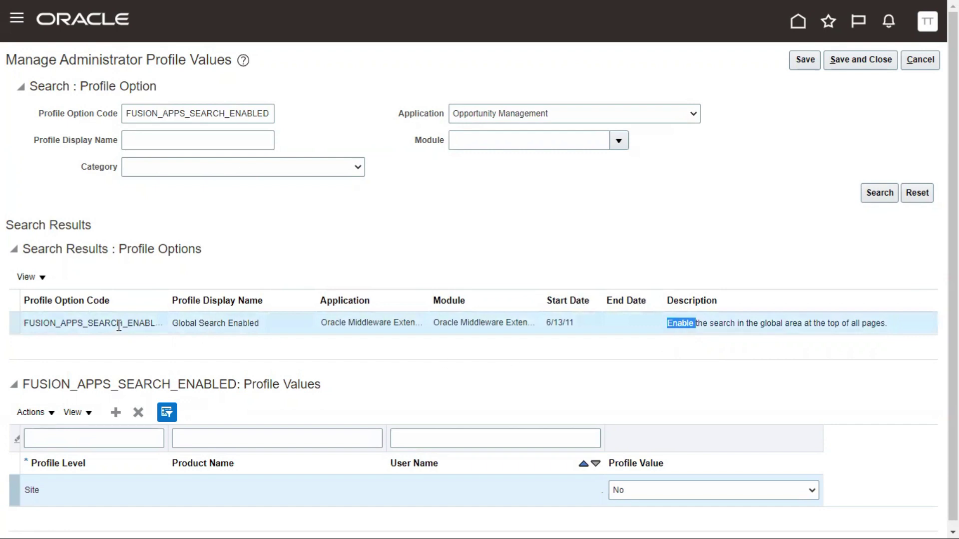
double_click(112, 324)
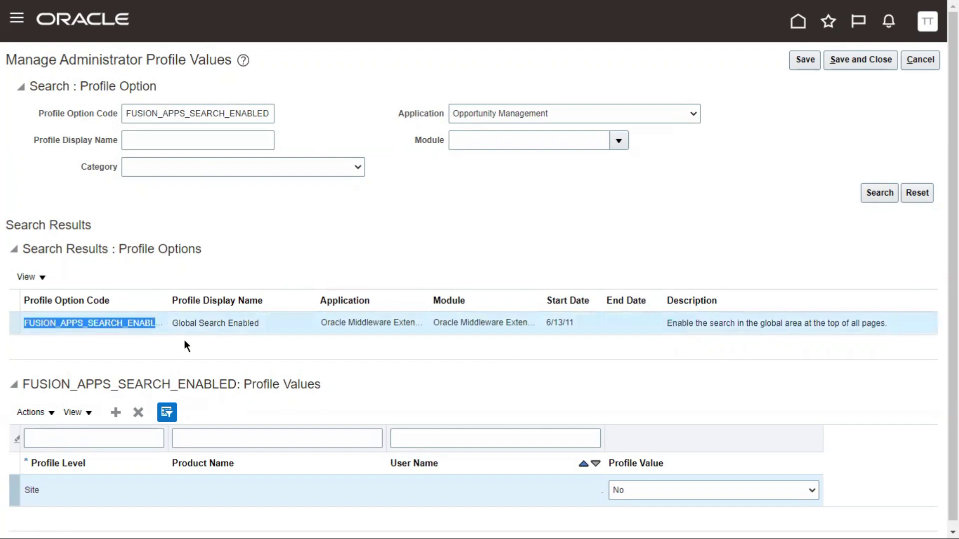
drag(706, 323, 877, 324)
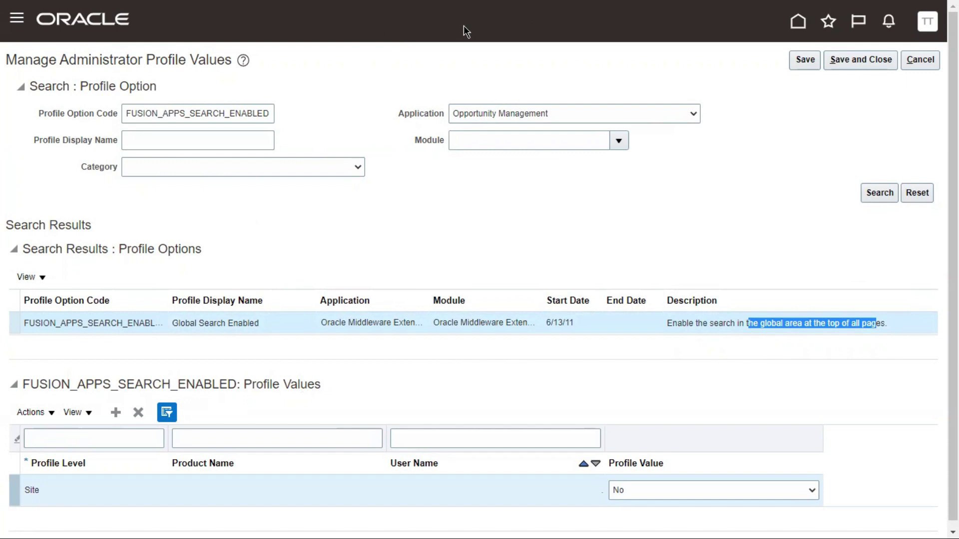
click(577, 241)
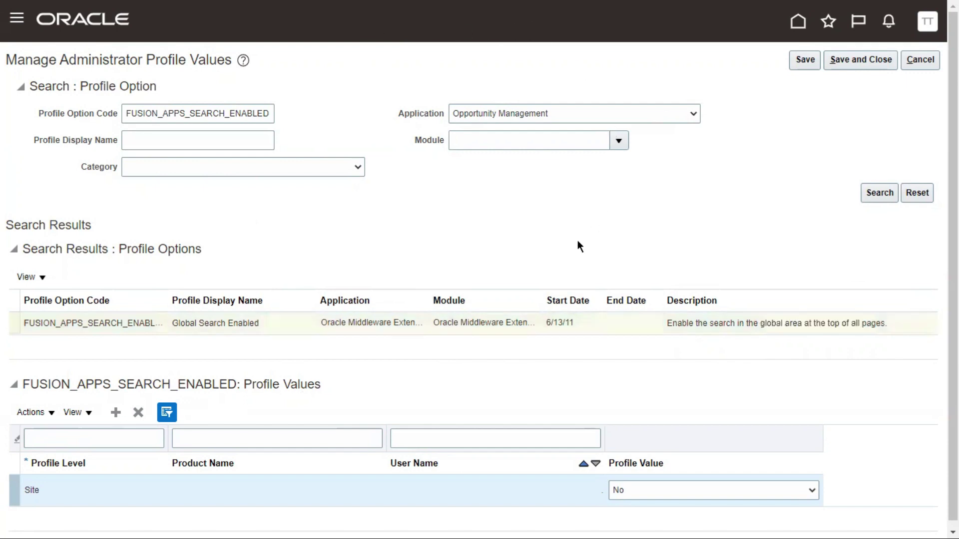
click(116, 325)
double_click(116, 326)
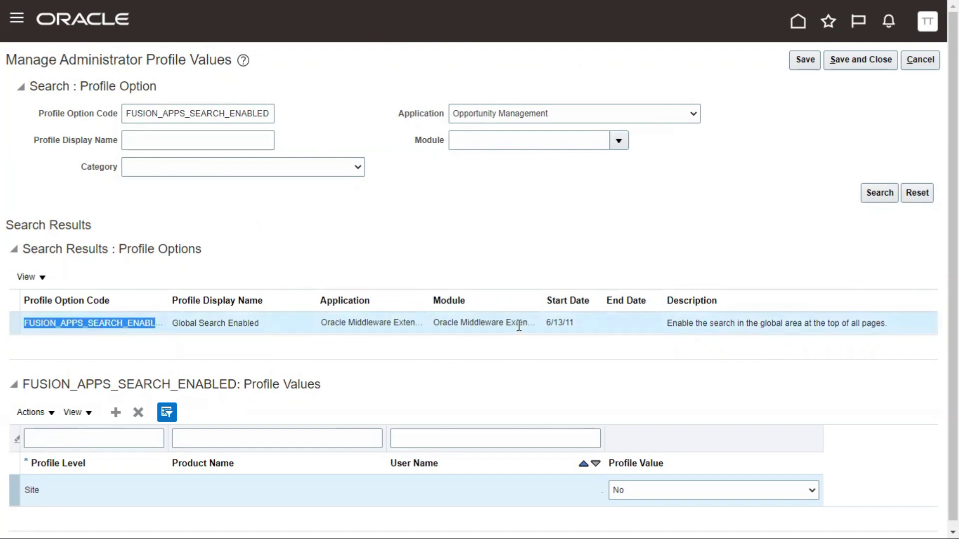
scroll(514, 335, down, 1)
drag(25, 378, 336, 372)
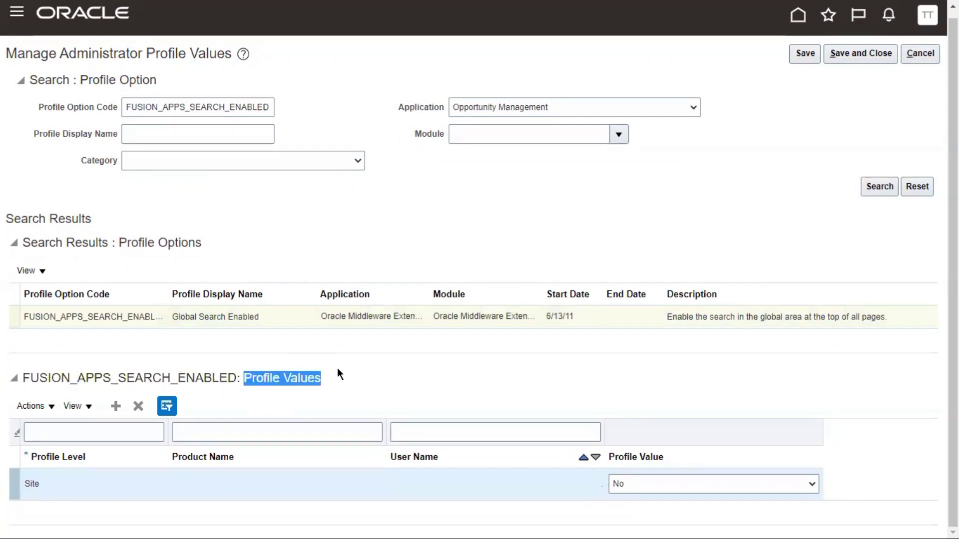
Step: Set the Site-level profile value of FUSION_APPS_SEARCH_ENABLED to Yes
double_click(33, 485)
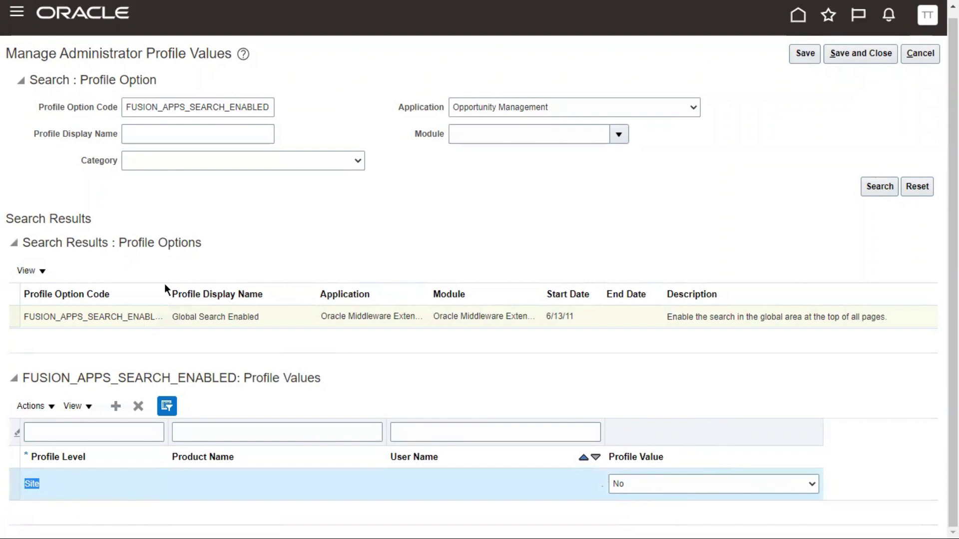
drag(178, 106, 259, 86)
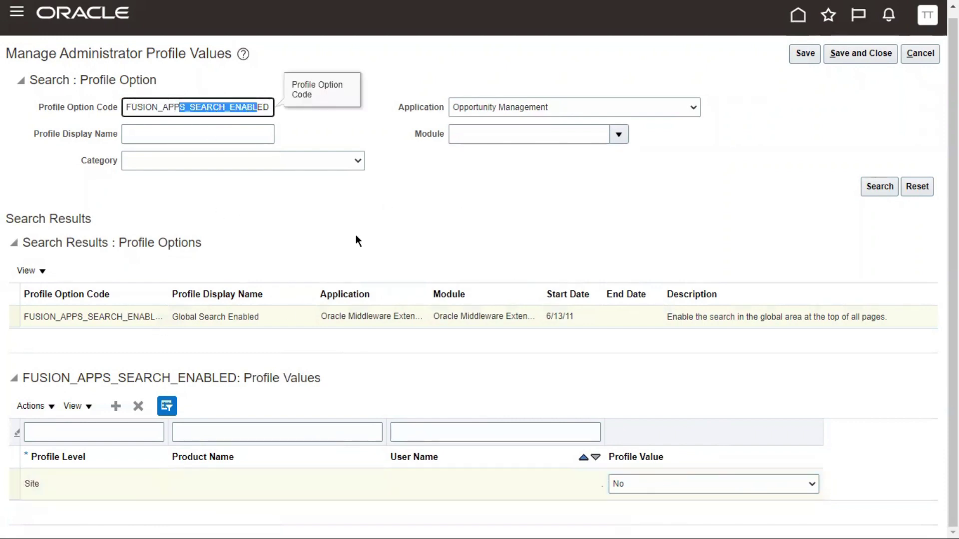
click(117, 316)
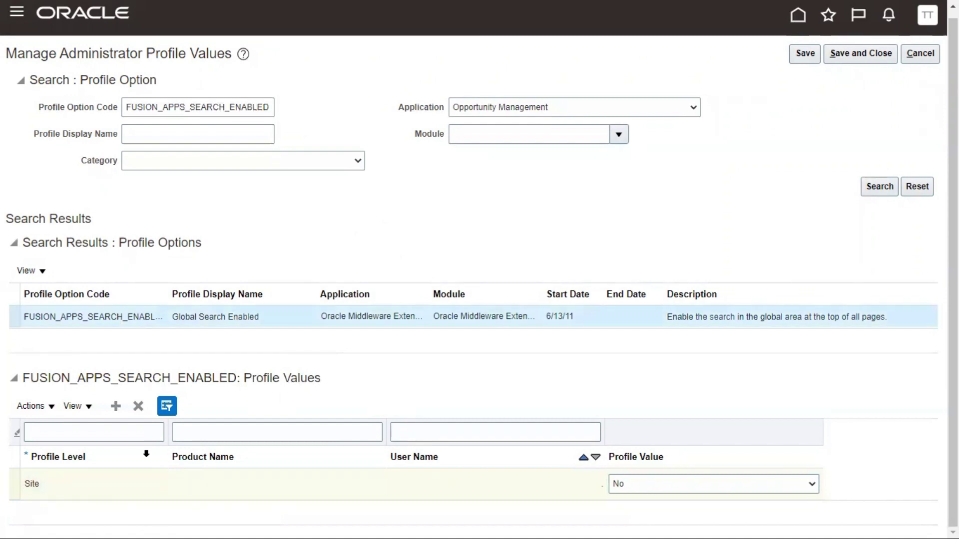
click(61, 483)
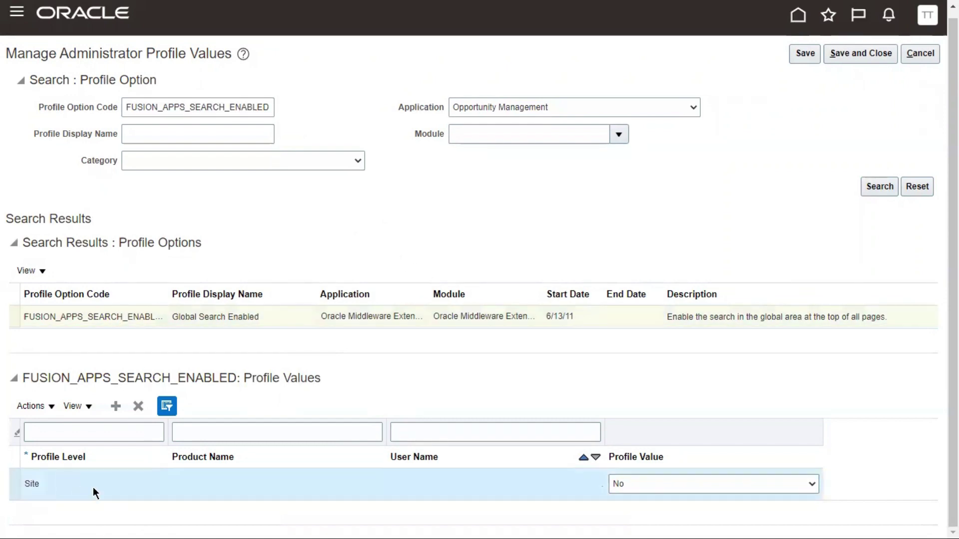
click(675, 482)
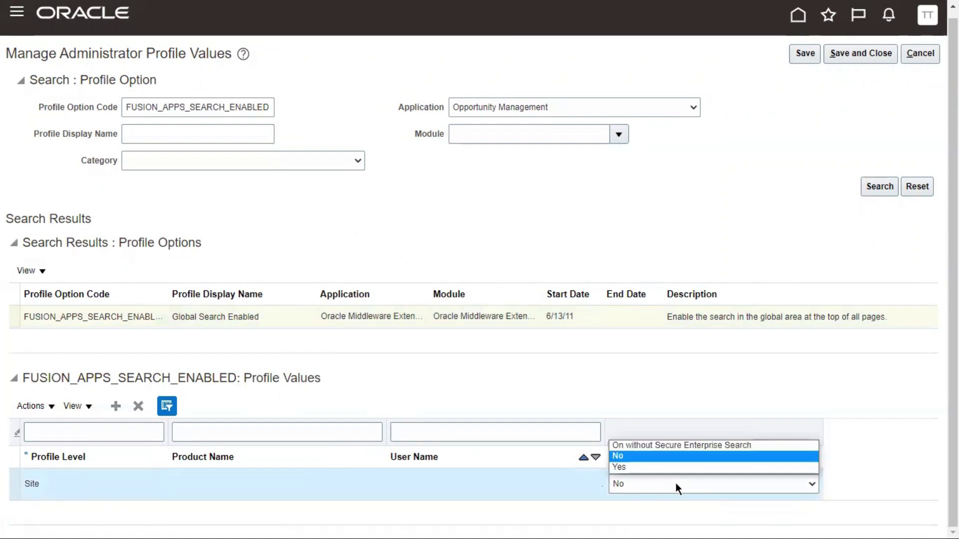
click(650, 469)
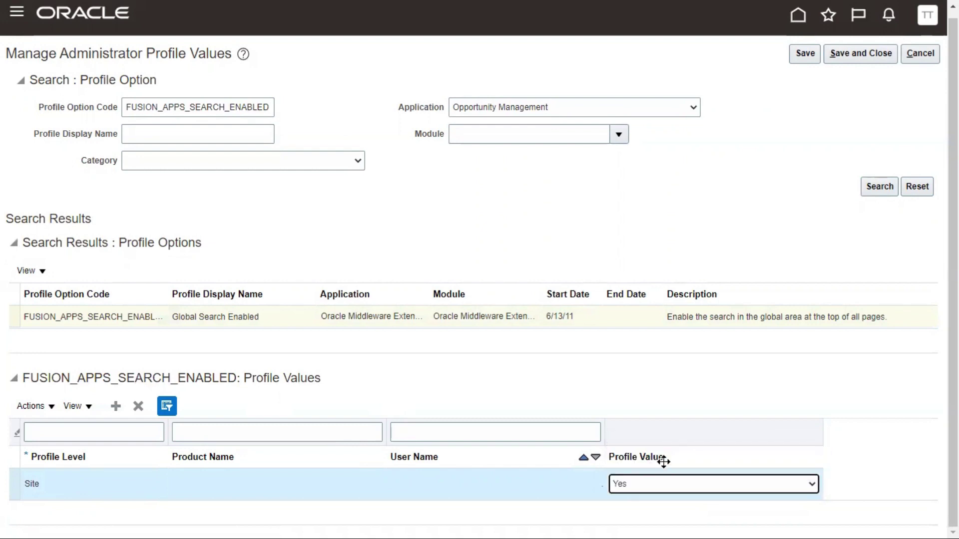
Step: Review the selectable profile values for the Site row and its profile level
click(760, 483)
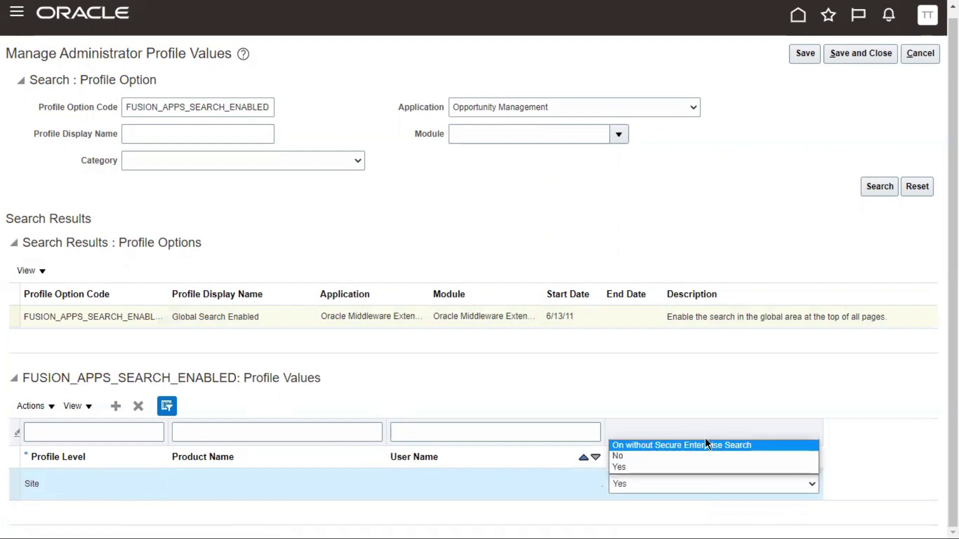
click(775, 479)
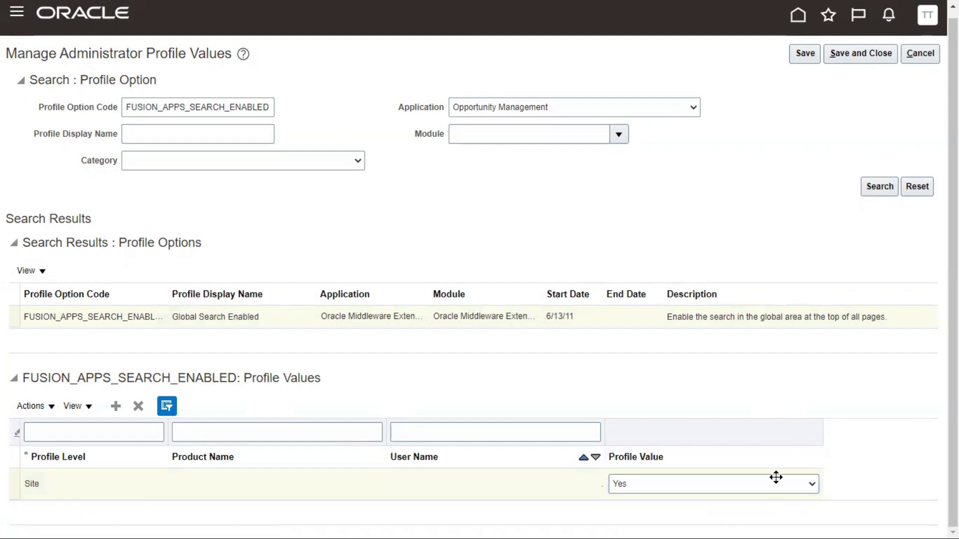
click(625, 487)
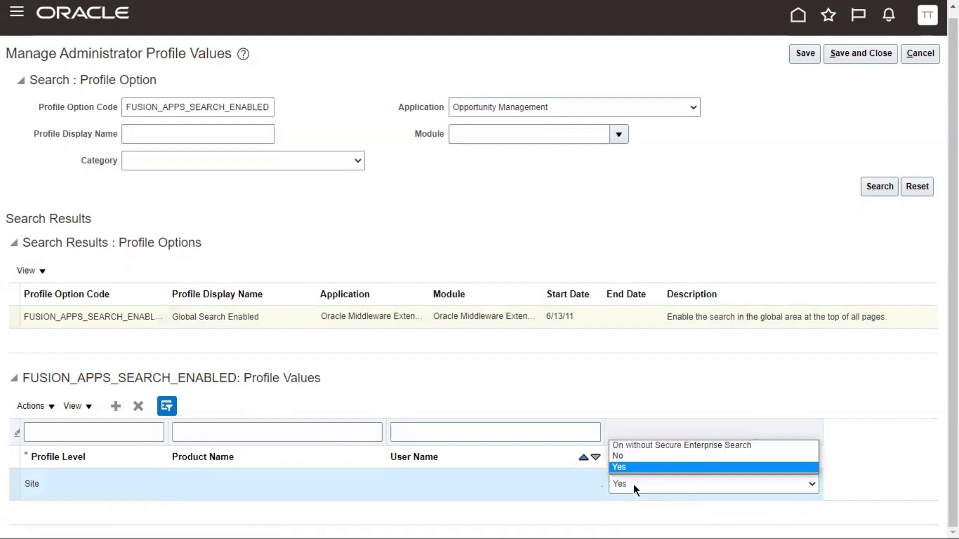
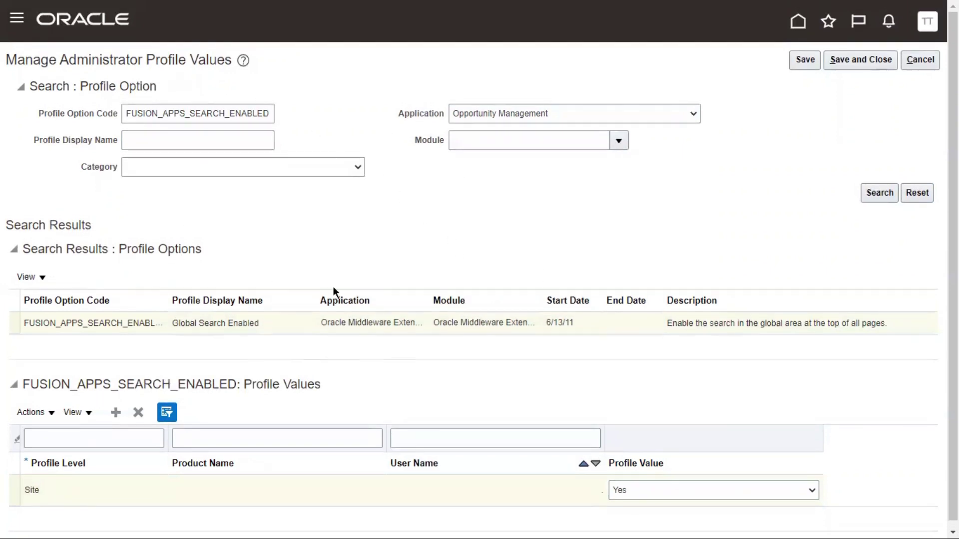
scroll(409, 269, down, 1)
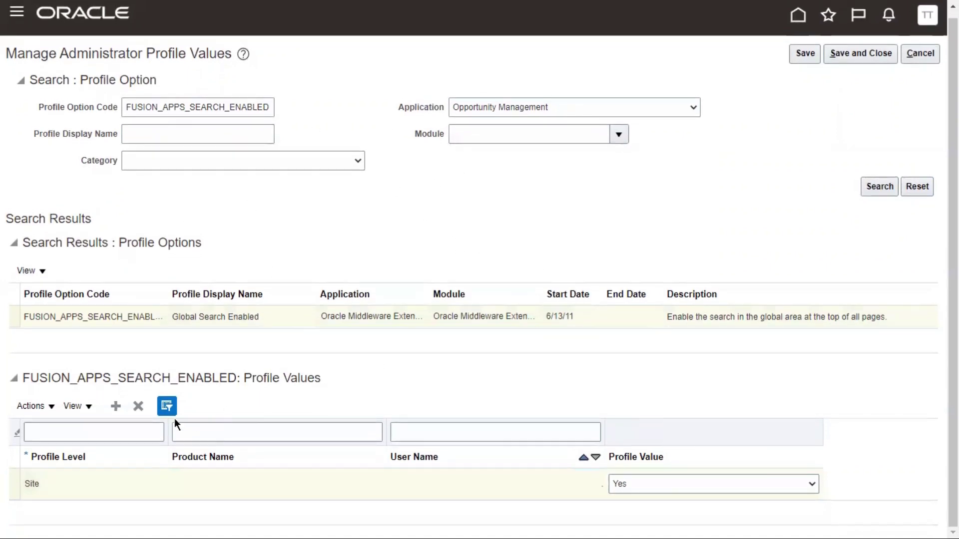
click(29, 484)
double_click(29, 485)
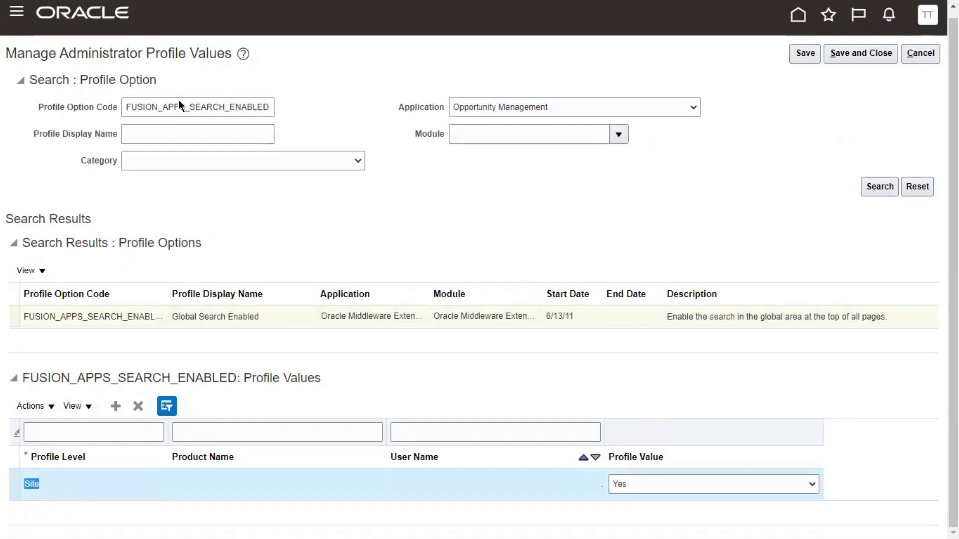
scroll(749, 262, up, 1)
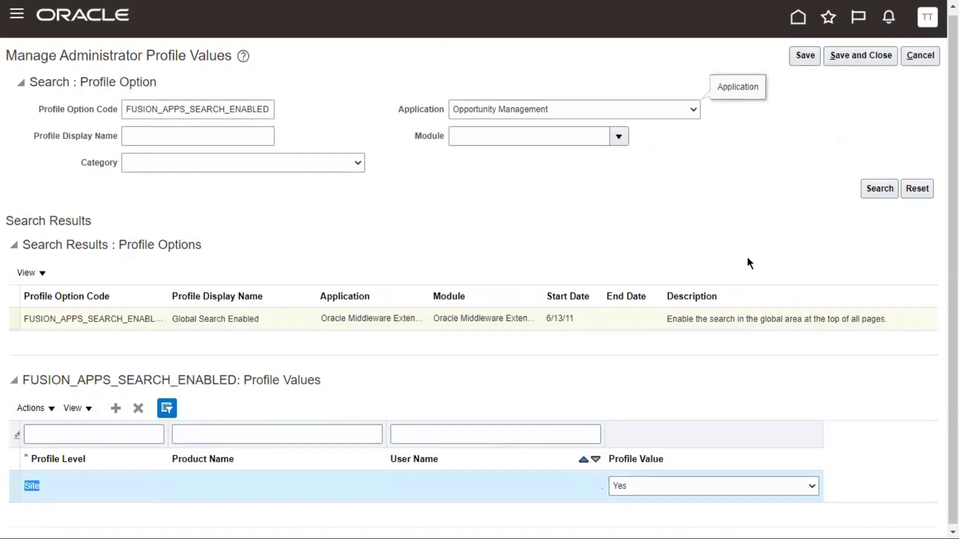
scroll(747, 256, up, 1)
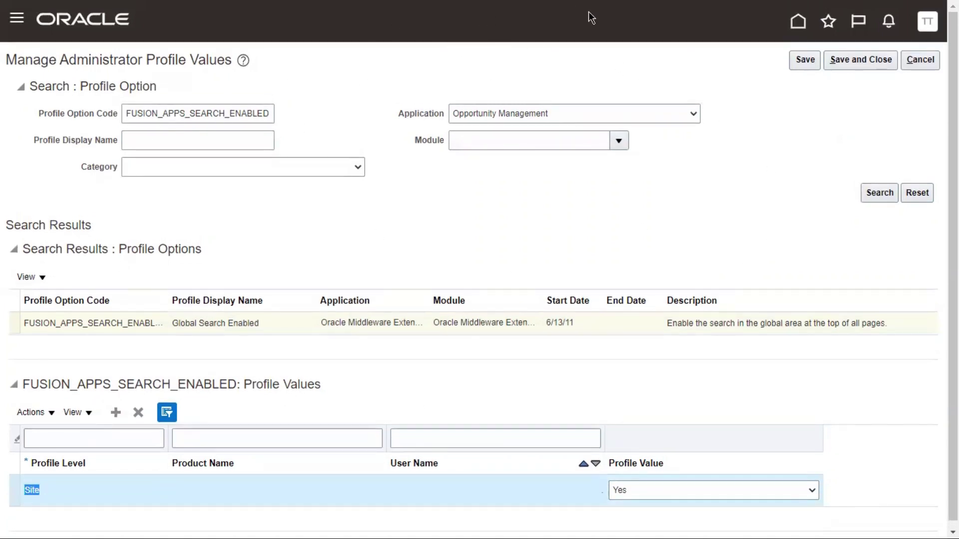
click(410, 410)
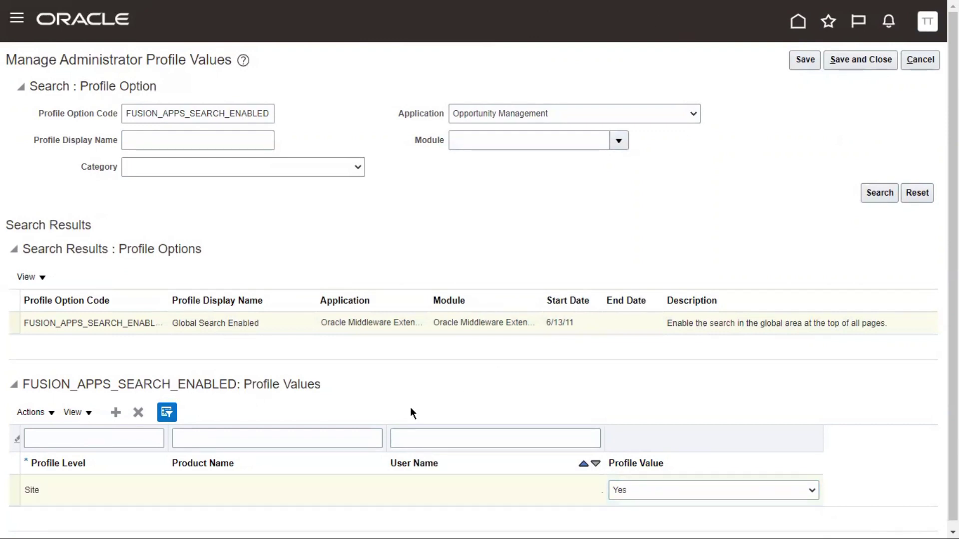
Step: Add a new row to the FUSION_APPS_SEARCH_ENABLED profile values and check which profile levels it offers
click(114, 418)
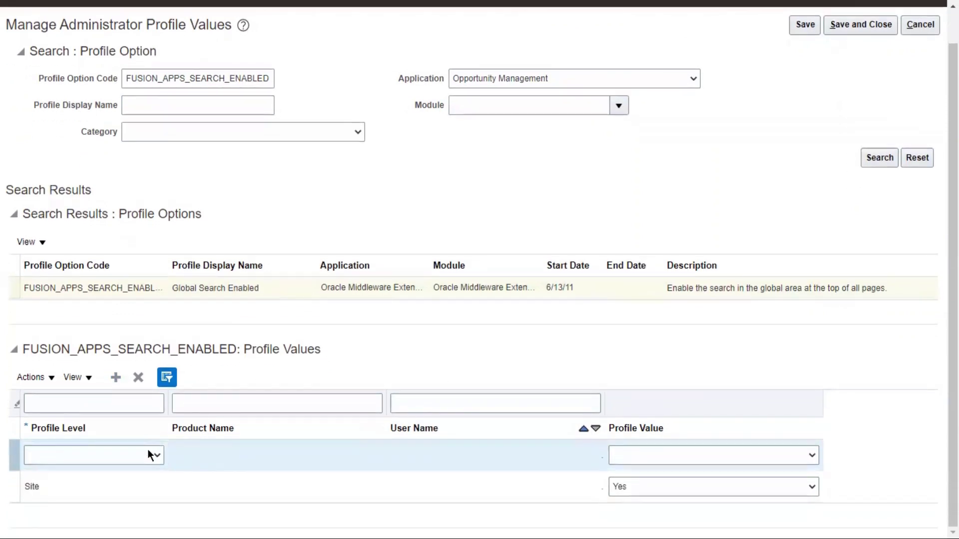
click(127, 453)
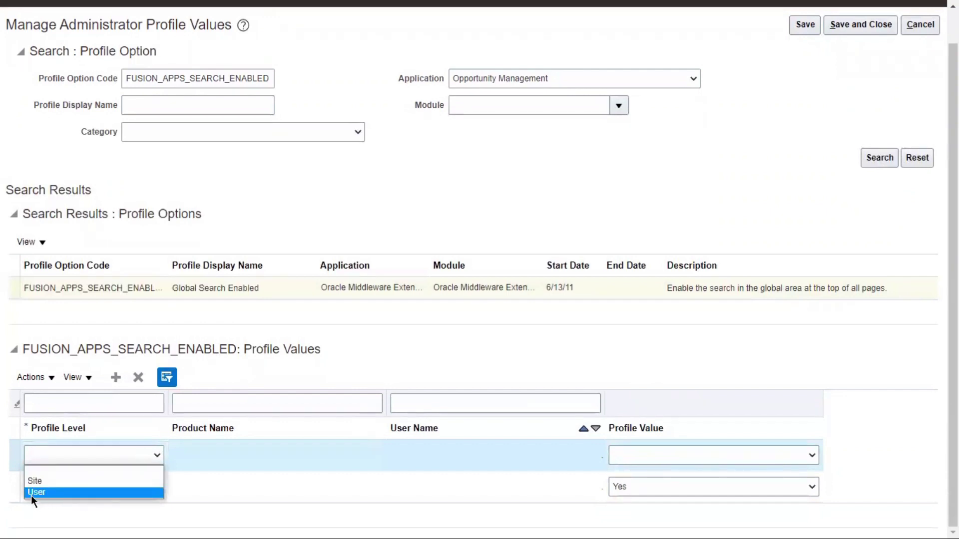
click(434, 355)
scroll(477, 365, up, 1)
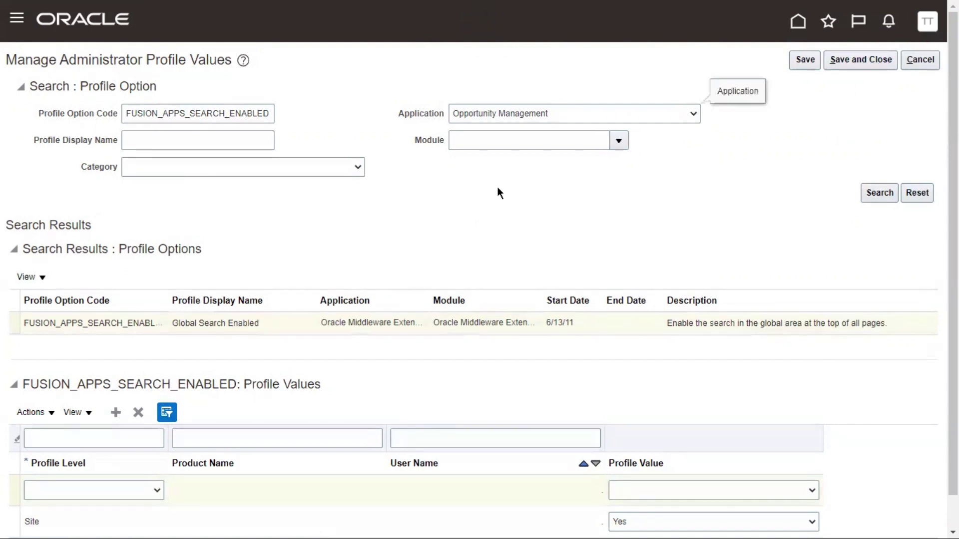
scroll(553, 292, down, 1)
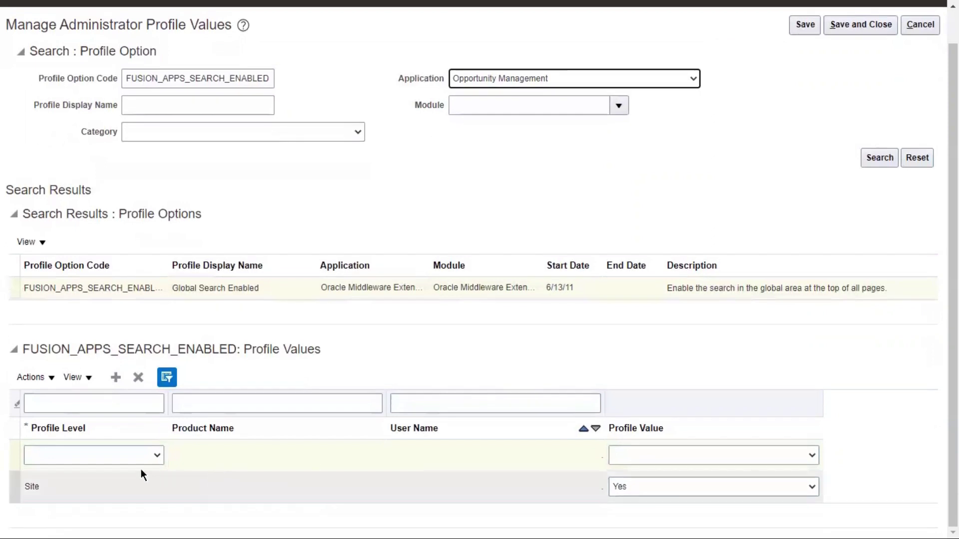
Step: Set the Site-level profile value of FUSION_APPS_SEARCH_ENABLED to No
click(632, 487)
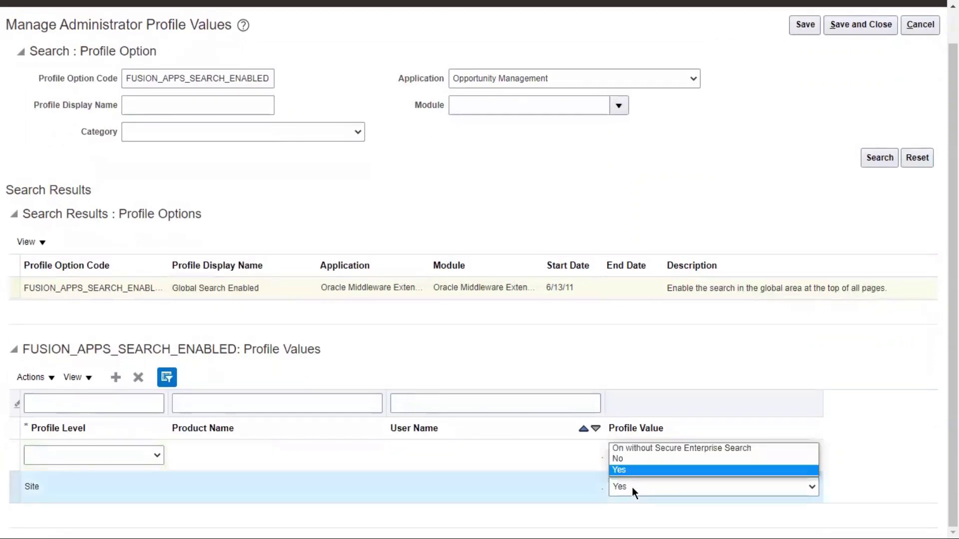
click(626, 462)
click(424, 488)
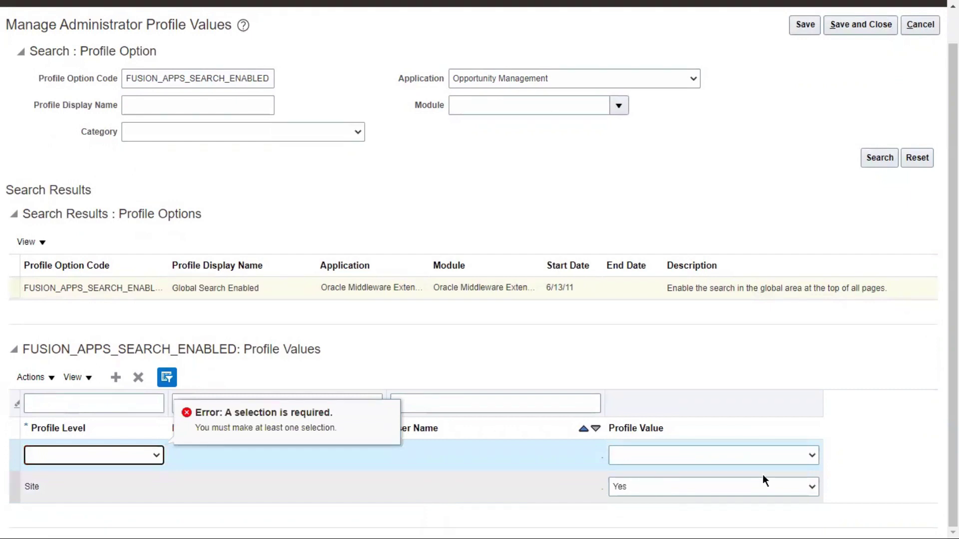
click(703, 487)
click(665, 461)
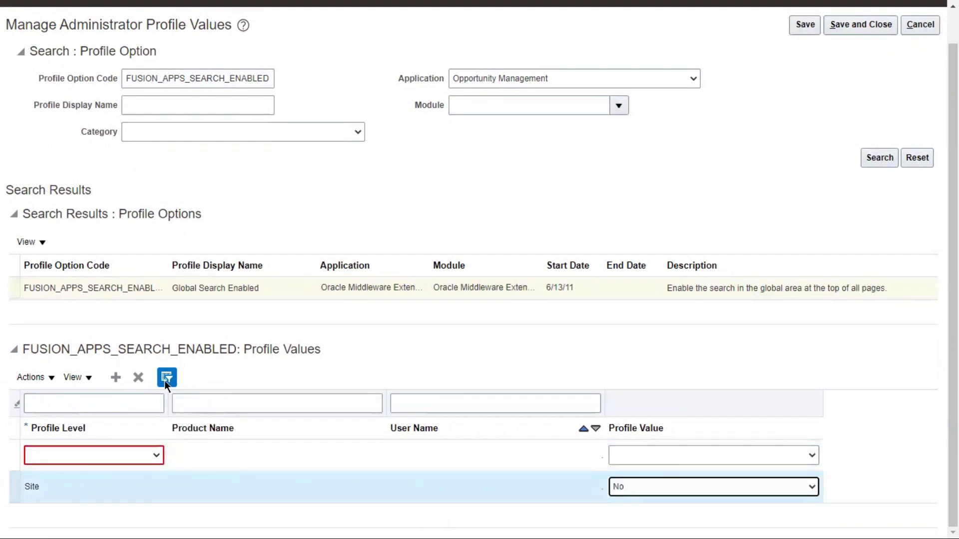
Step: Set the profile level of the new, empty profile values row to User
scroll(275, 166, up, 2)
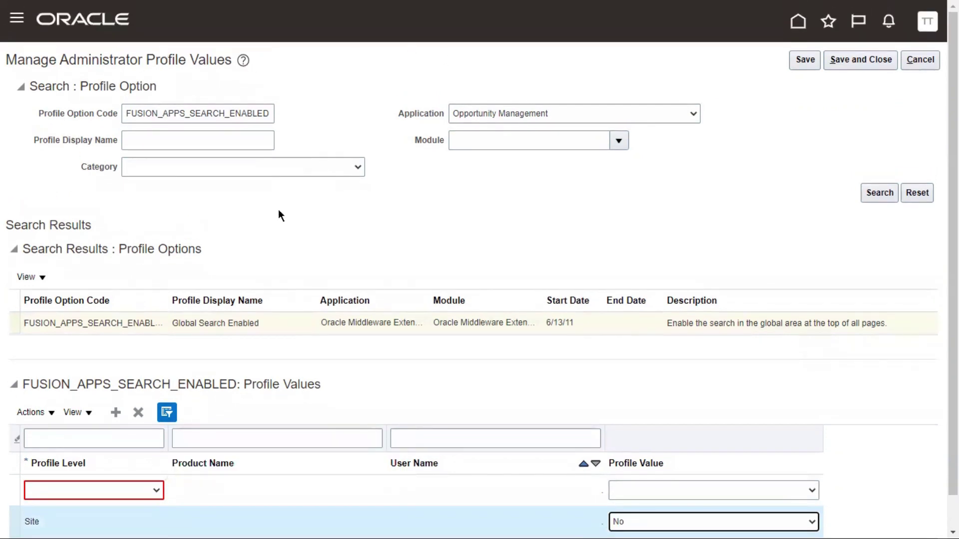
scroll(499, 230, down, 2)
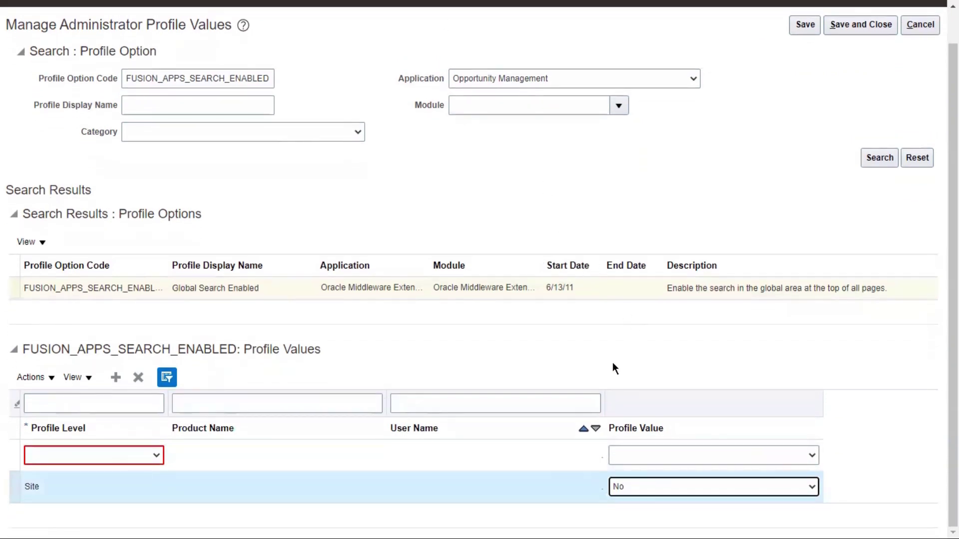
click(79, 454)
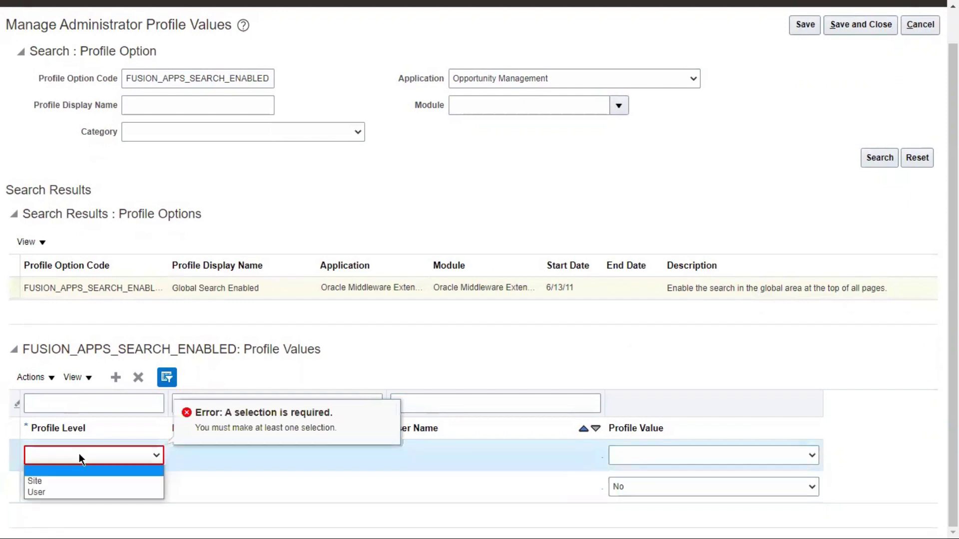
click(47, 492)
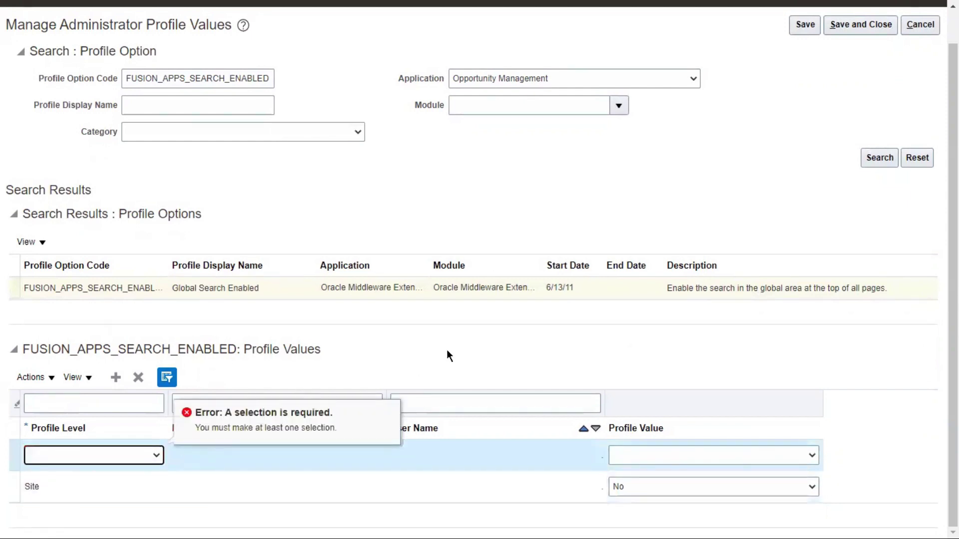
click(135, 456)
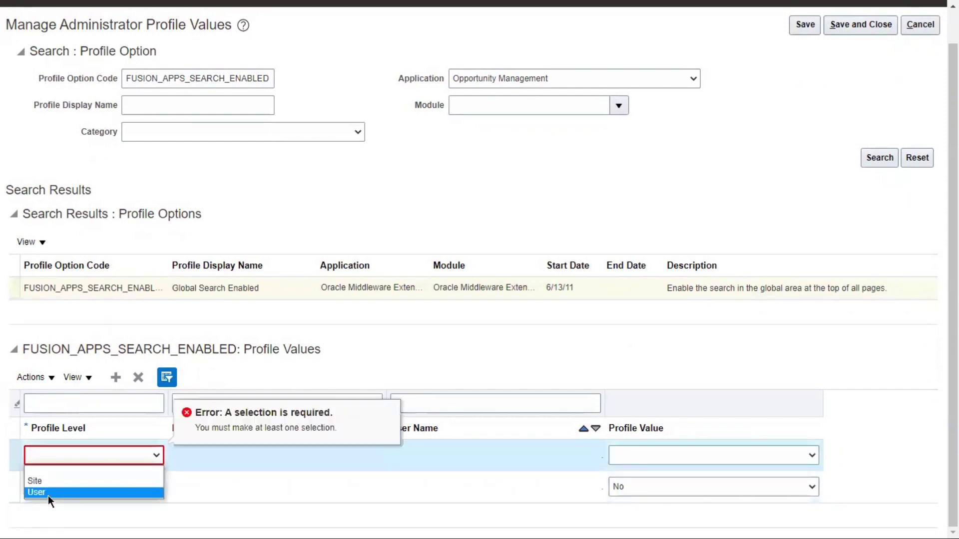
click(48, 493)
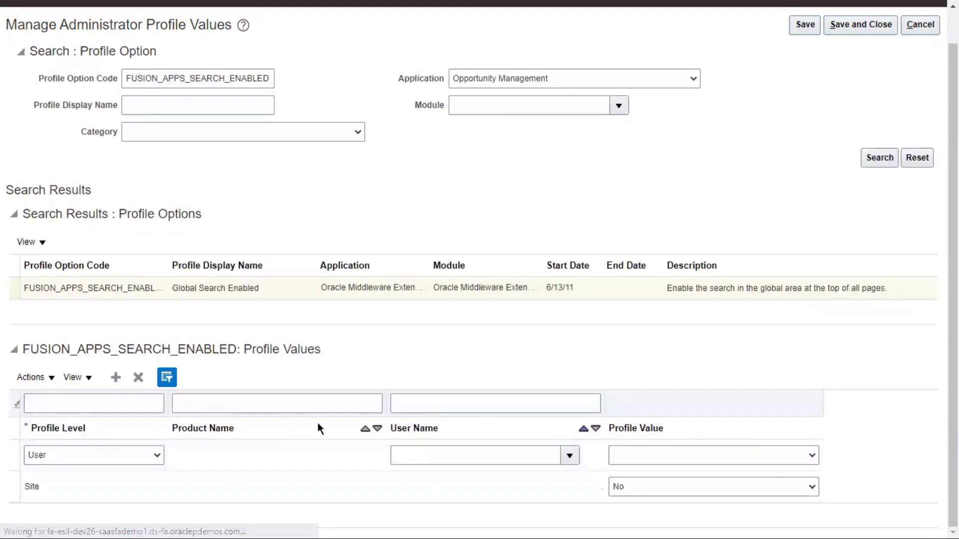
Step: Search for the intended account's user name and assign it to the User-level row
click(569, 455)
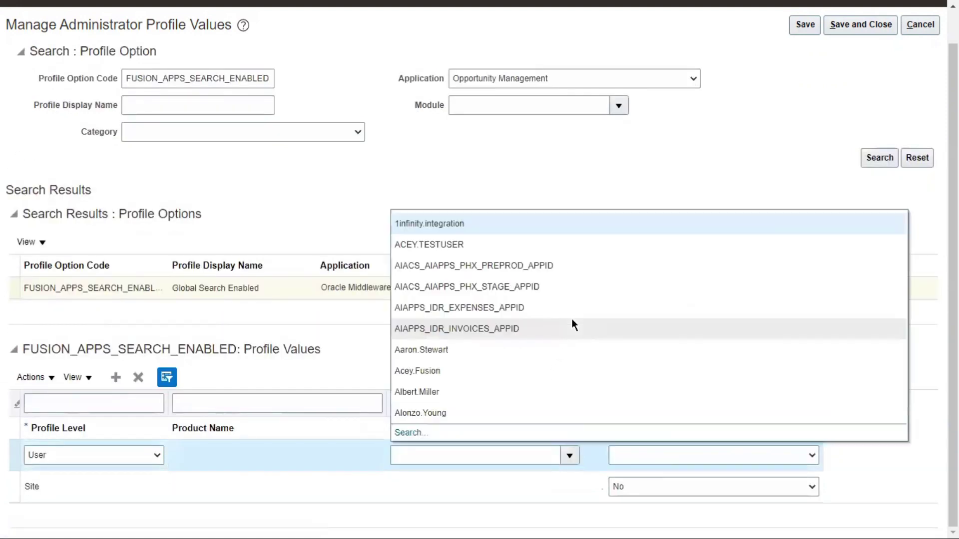
click(418, 434)
click(412, 245)
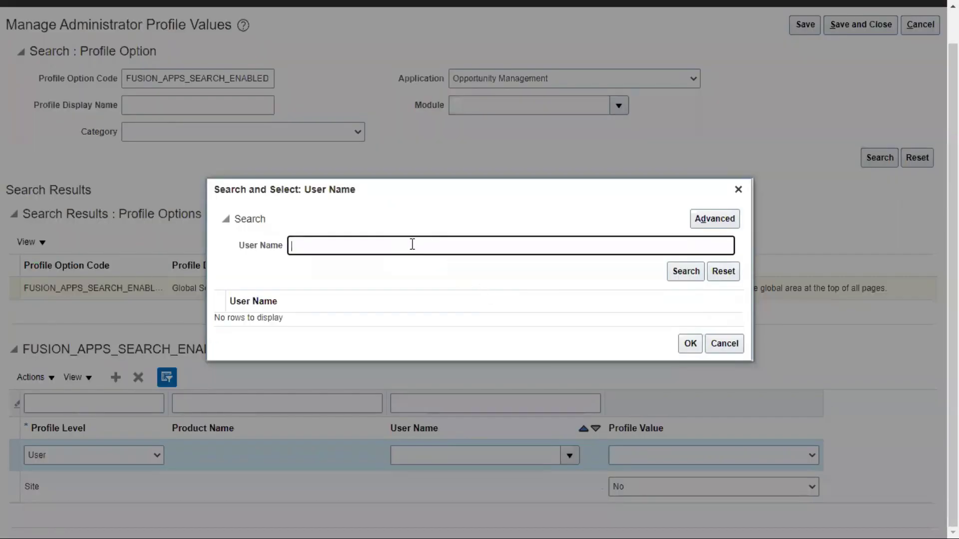
text(Trio)
key(Return)
click(267, 306)
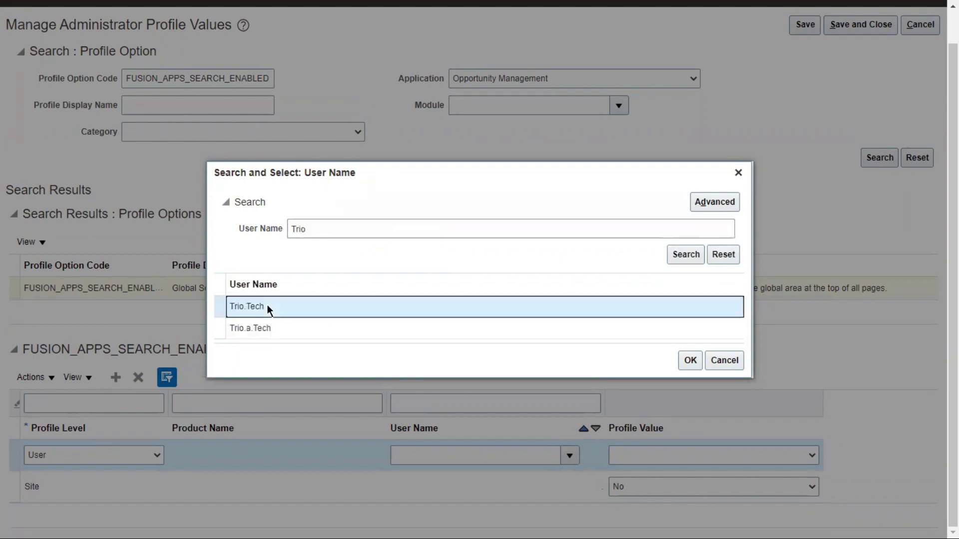
click(688, 360)
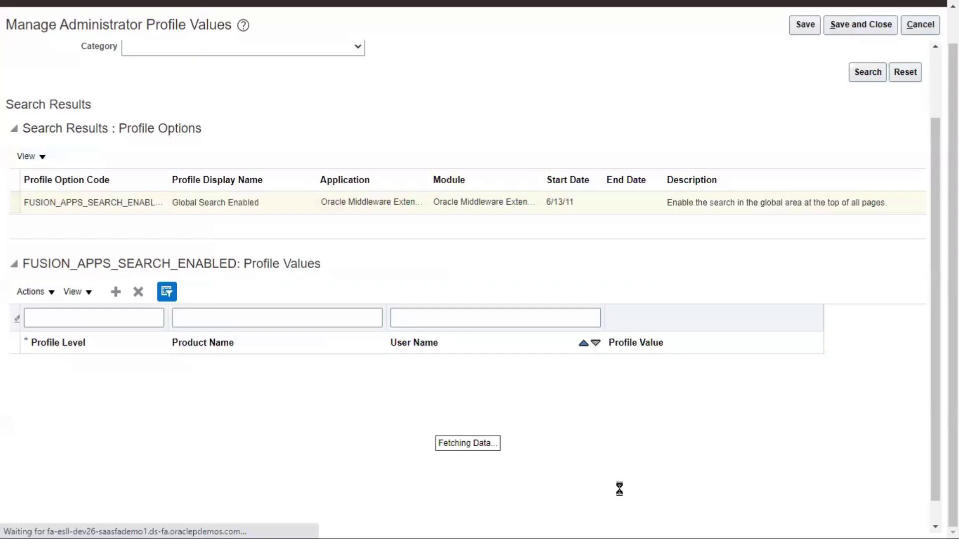
Step: Set the profile value of the User-level row to Yes
click(679, 453)
click(643, 489)
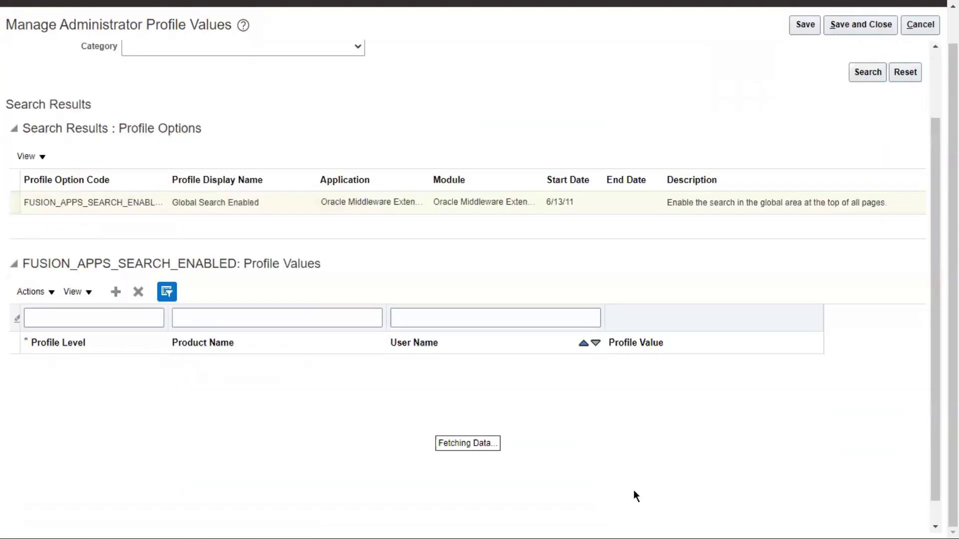
click(639, 456)
click(622, 486)
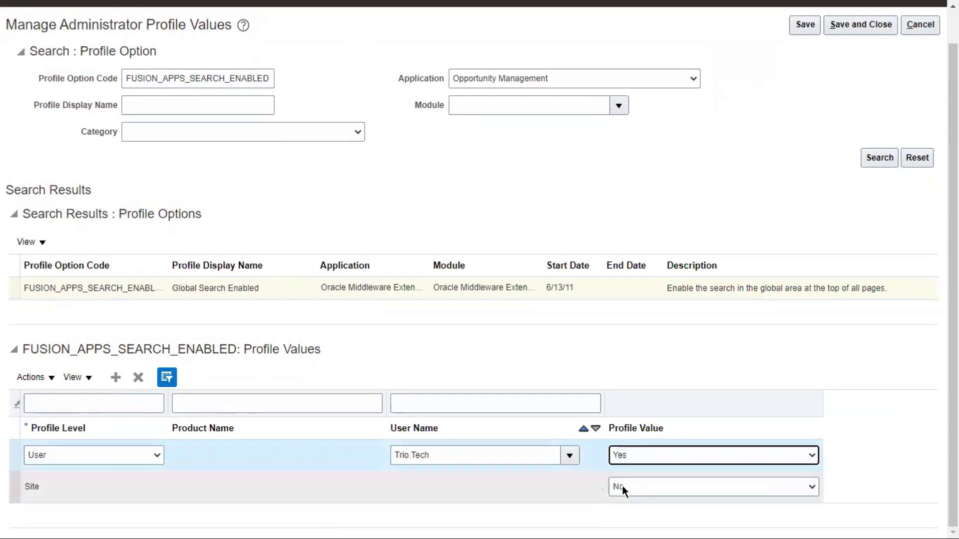
scroll(621, 373, up, 1)
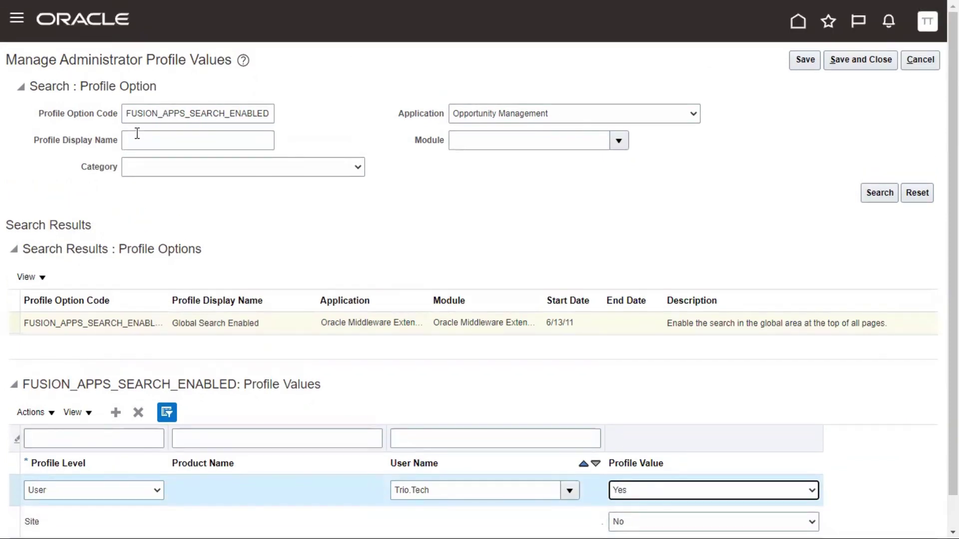
Step: Review the FUSION_APPS_SEARCH_ENABLED profile option and the level, user name and profile value of its User and Site rows
drag(155, 60, 179, 60)
double_click(103, 317)
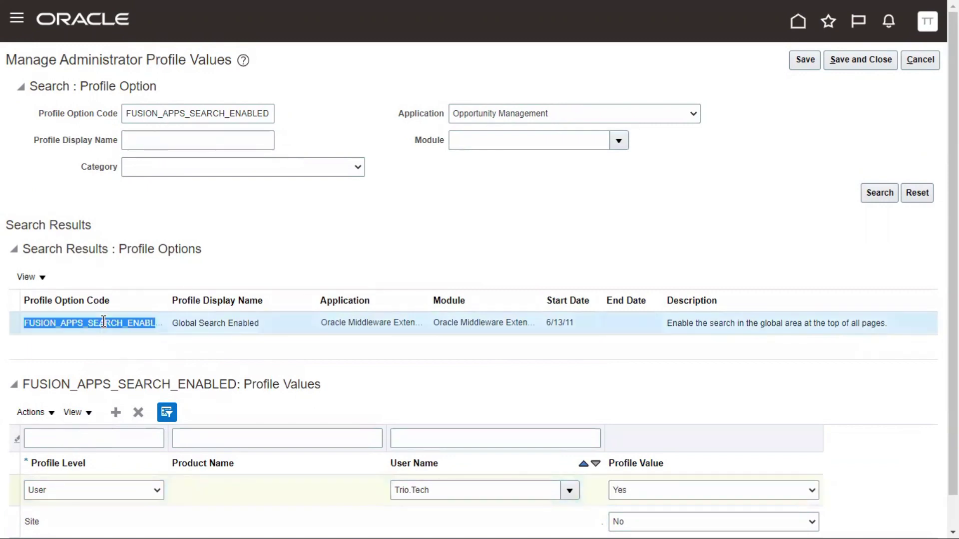
scroll(155, 405, down, 1)
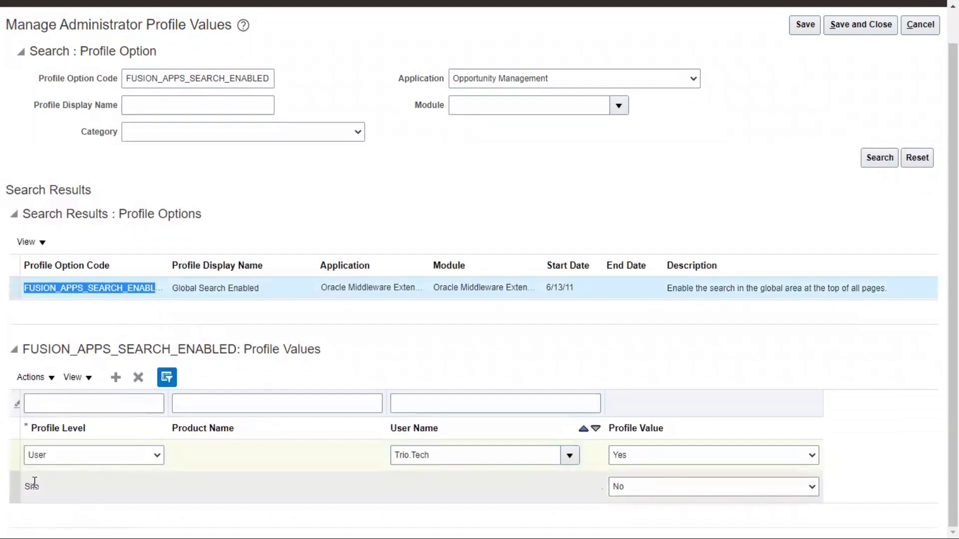
scroll(391, 355, up, 1)
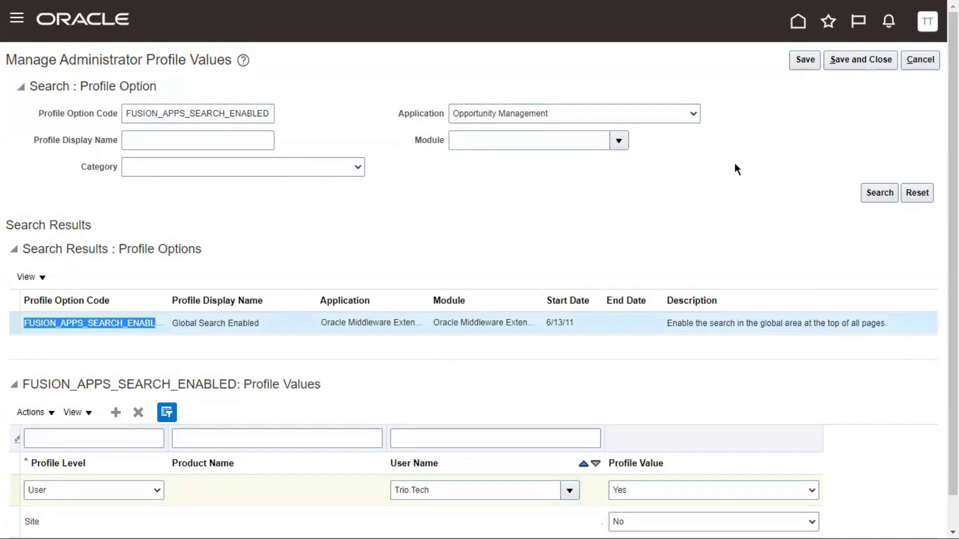
scroll(781, 188, down, 1)
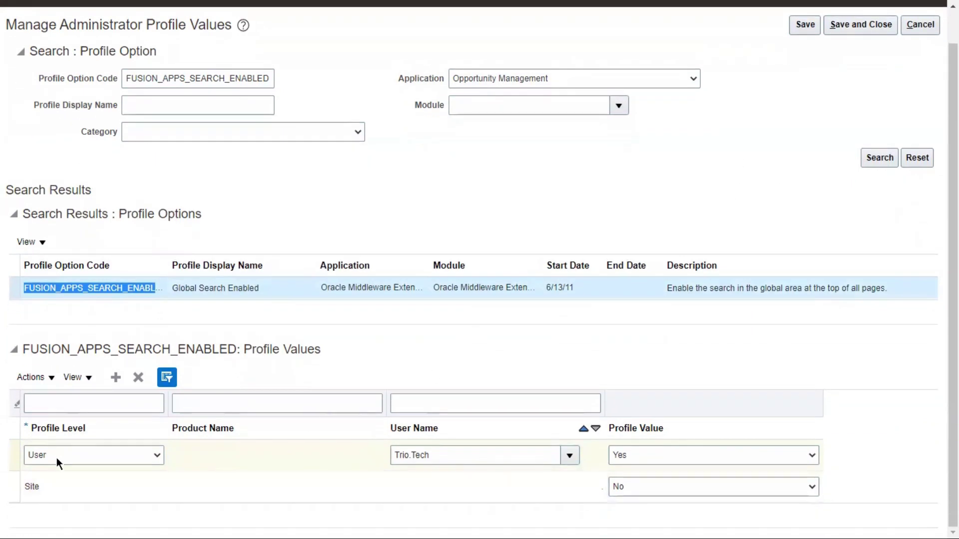
click(57, 456)
click(49, 481)
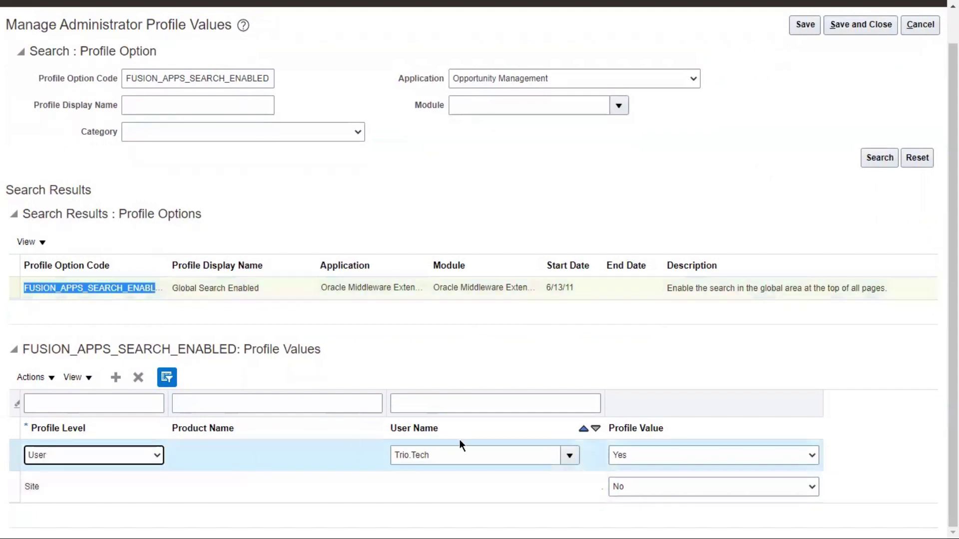
key(Tab)
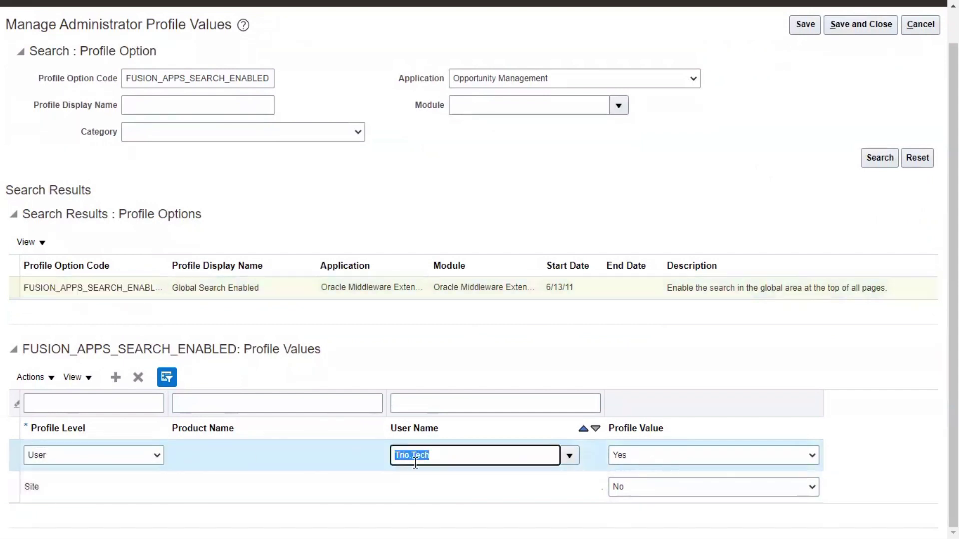
click(643, 451)
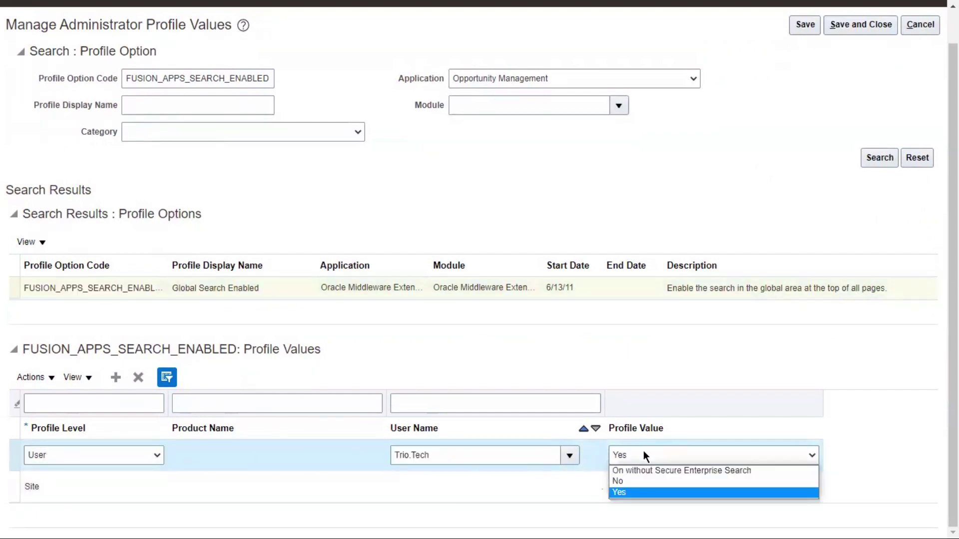
click(623, 492)
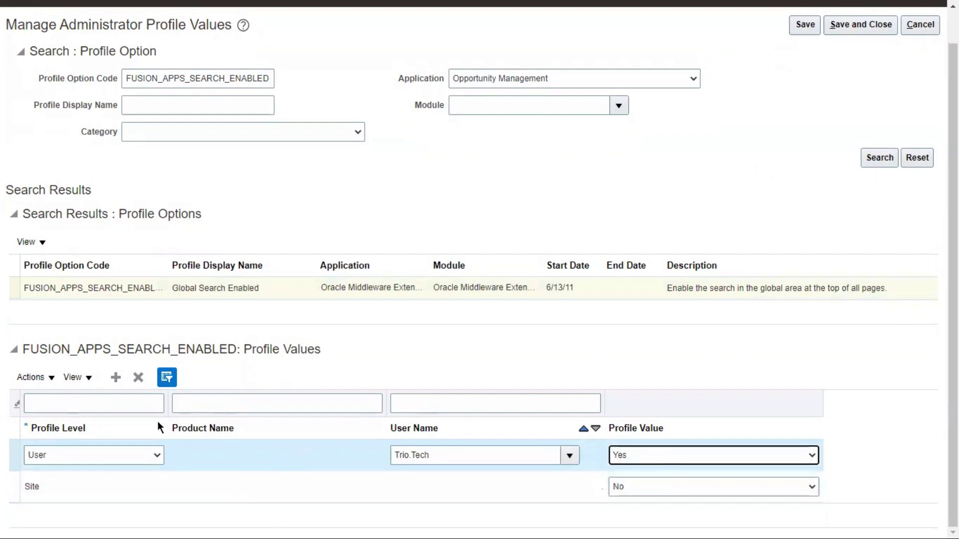
click(32, 487)
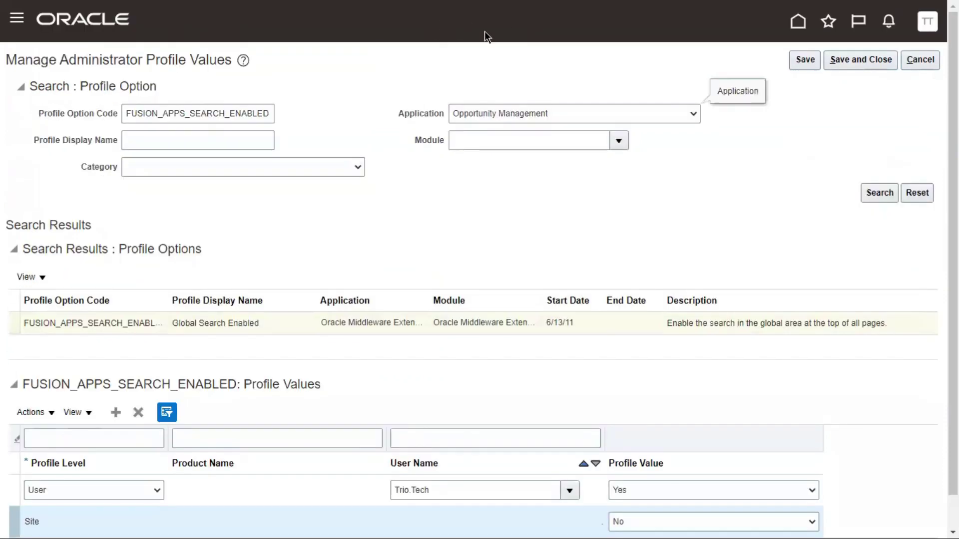
scroll(788, 287, down, 1)
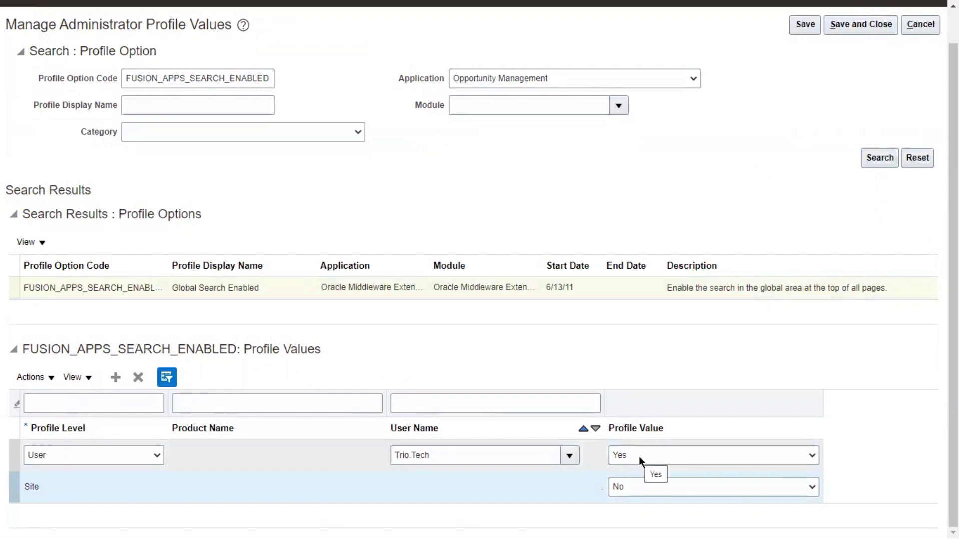
scroll(682, 361, up, 1)
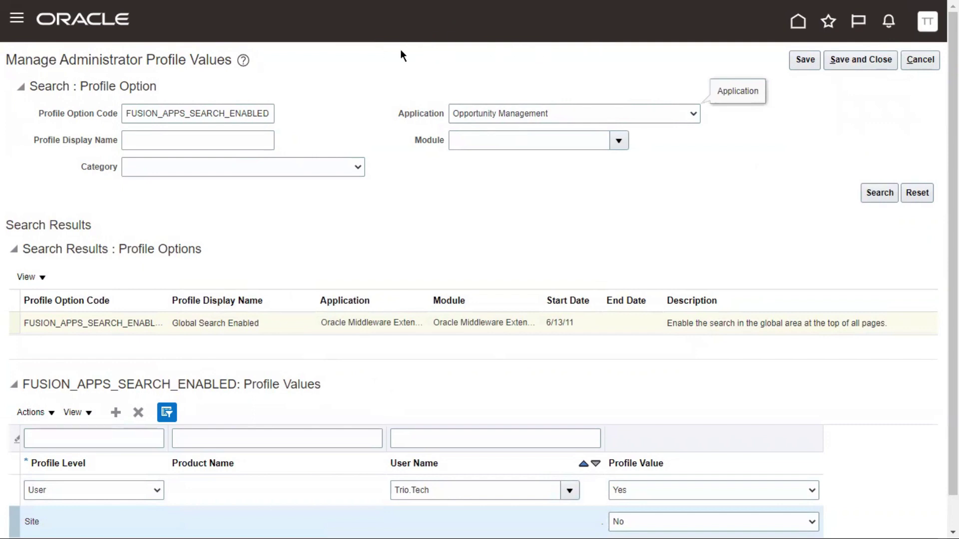
scroll(754, 175, down, 1)
scroll(752, 189, up, 1)
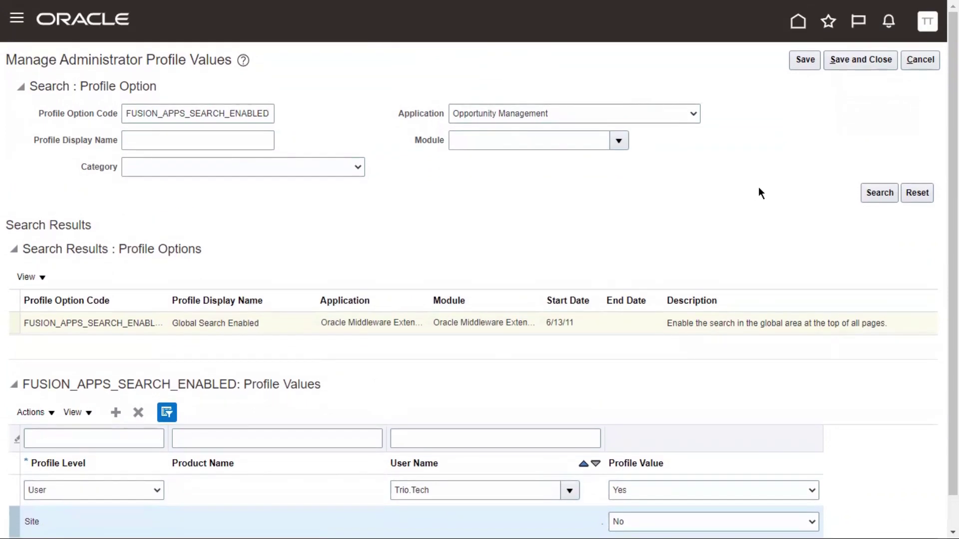
Step: Delete the User-level row from the FUSION_APPS_SEARCH_ENABLED profile values
scroll(756, 190, down, 1)
click(199, 455)
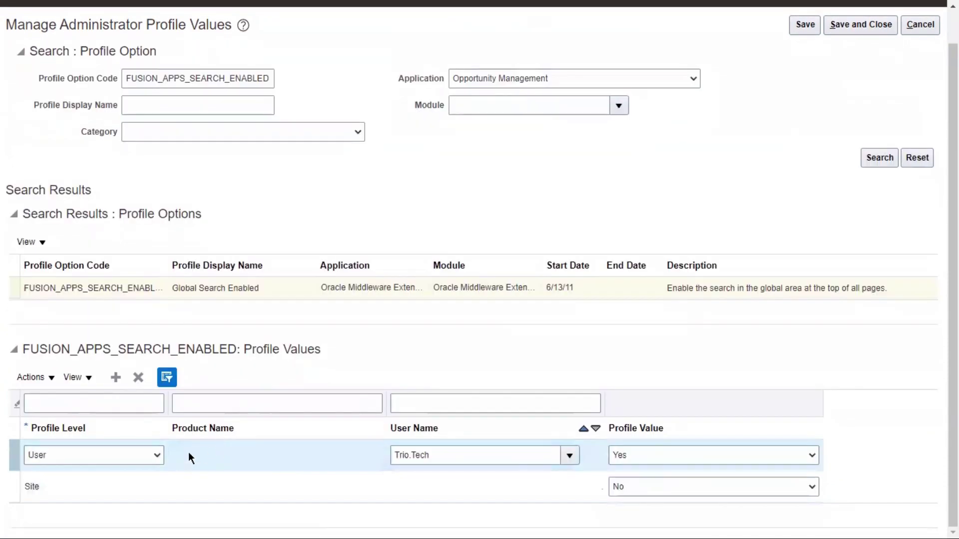
click(138, 377)
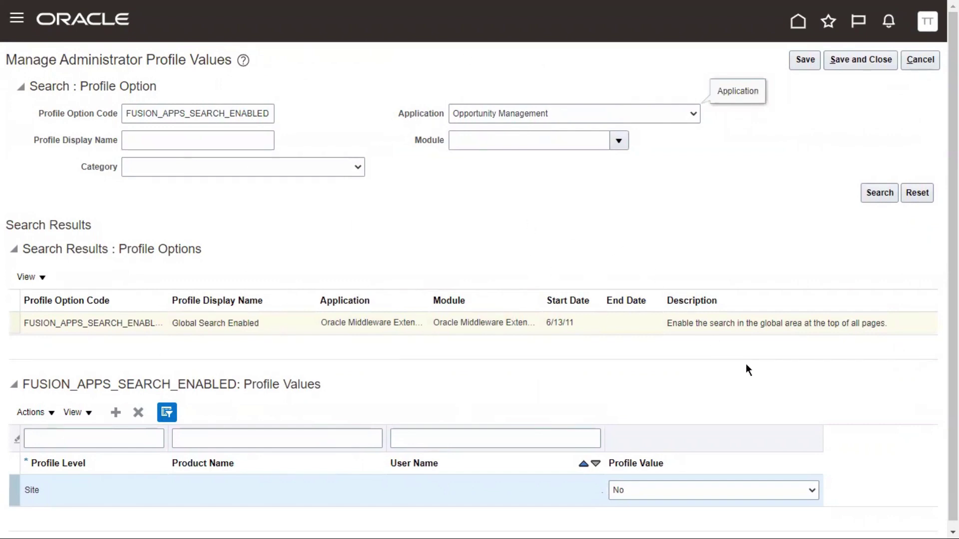
Step: Set the Site-level profile value of FUSION_APPS_SEARCH_ENABLED to Yes, then save and close the profile values
double_click(32, 490)
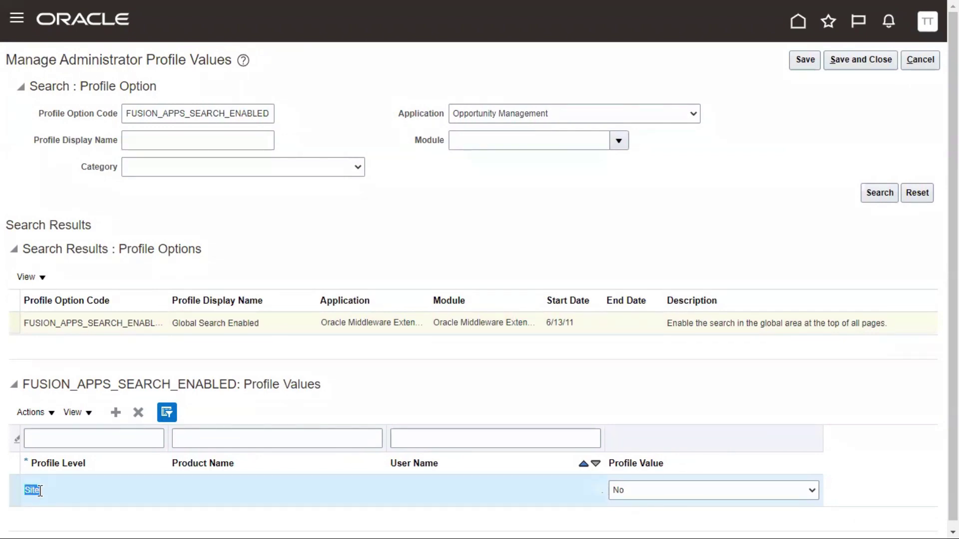
click(714, 494)
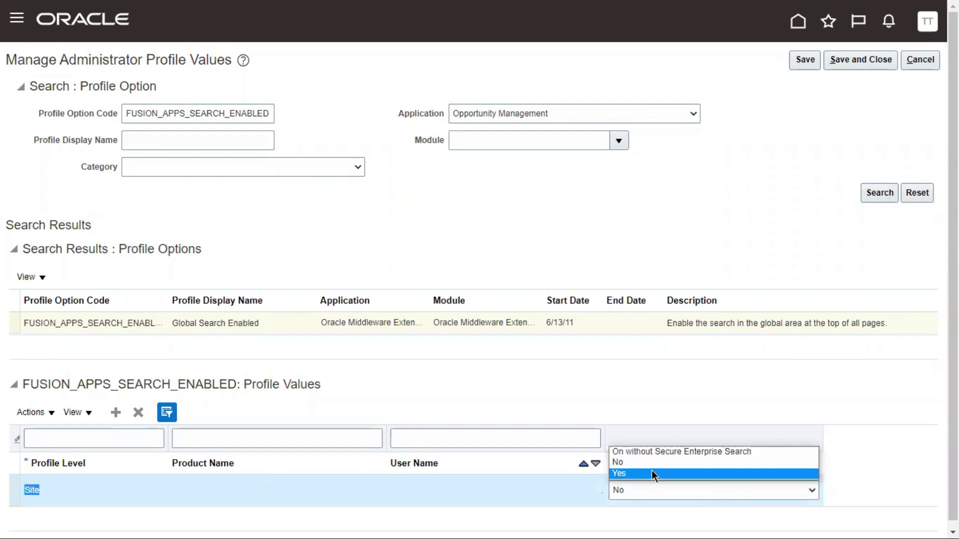
click(651, 473)
click(671, 385)
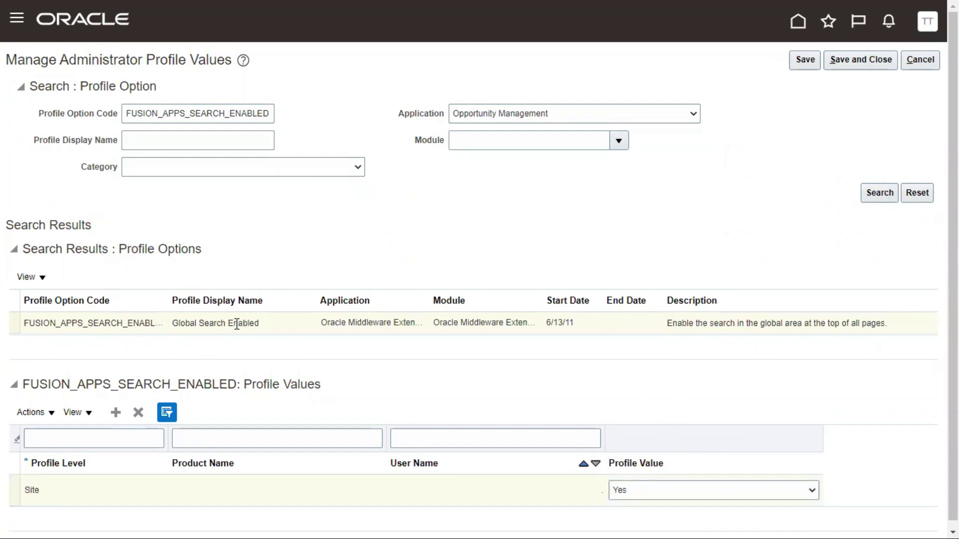
drag(205, 323, 238, 324)
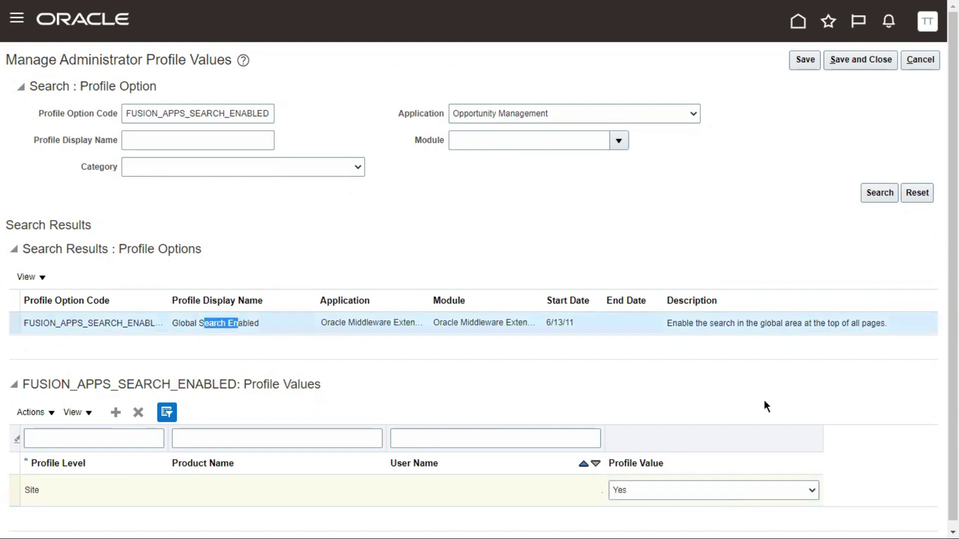
click(856, 60)
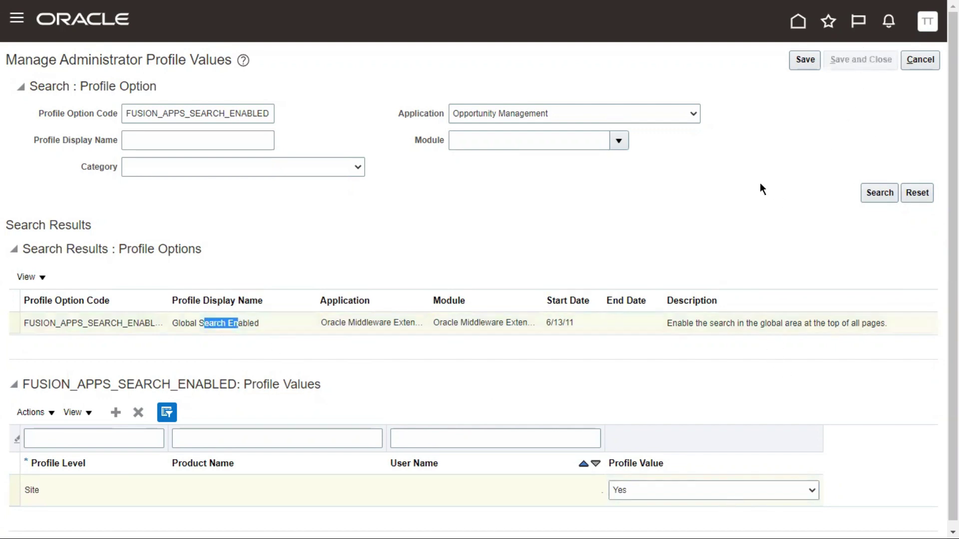
Step: Return to the home page and show the My Client Groups apps and quick actions
click(798, 22)
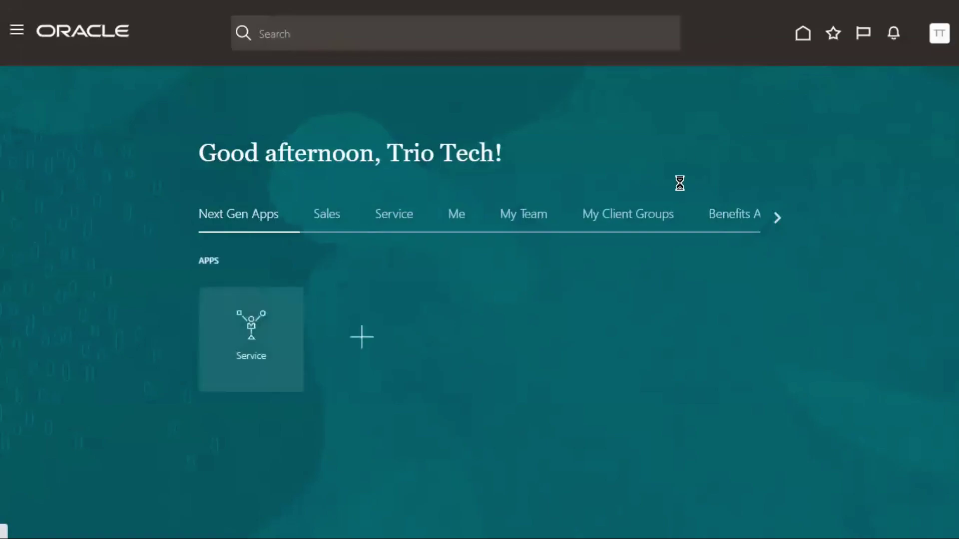
click(614, 222)
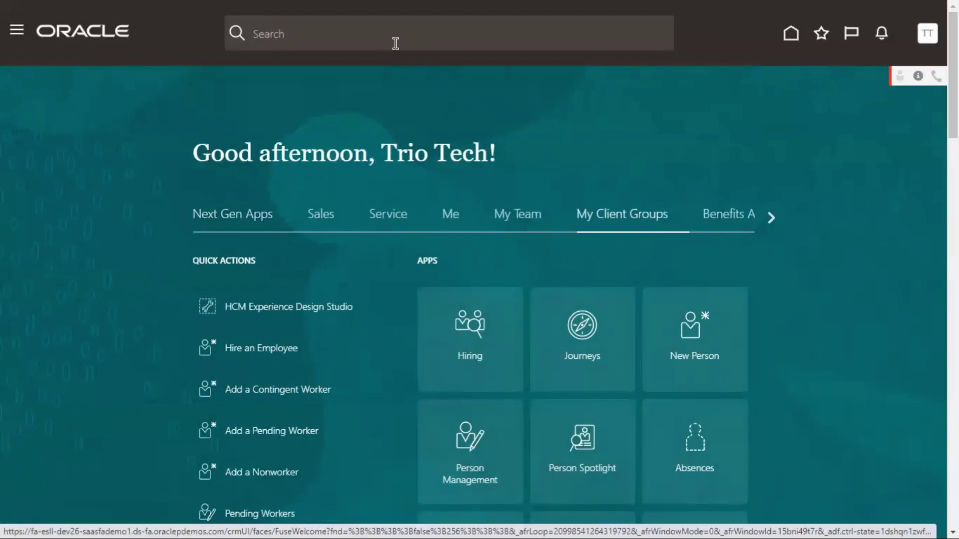
Step: Examine the global search box on the home page and its list of recent items, then close the list
click(260, 34)
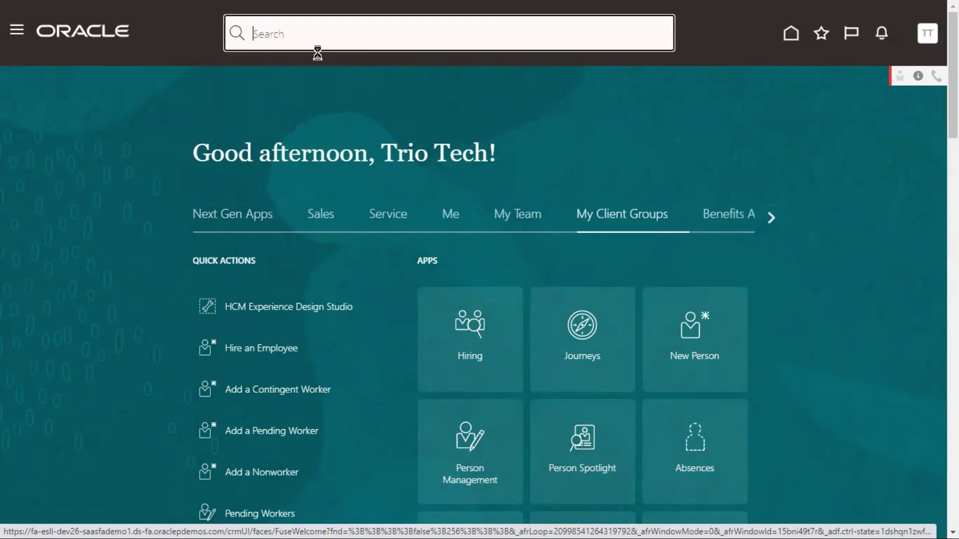
click(745, 133)
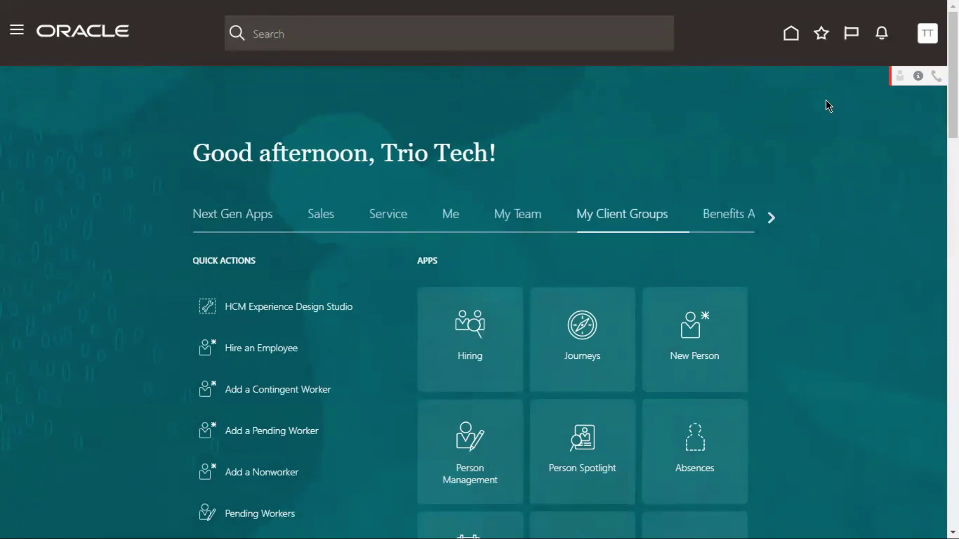
click(445, 28)
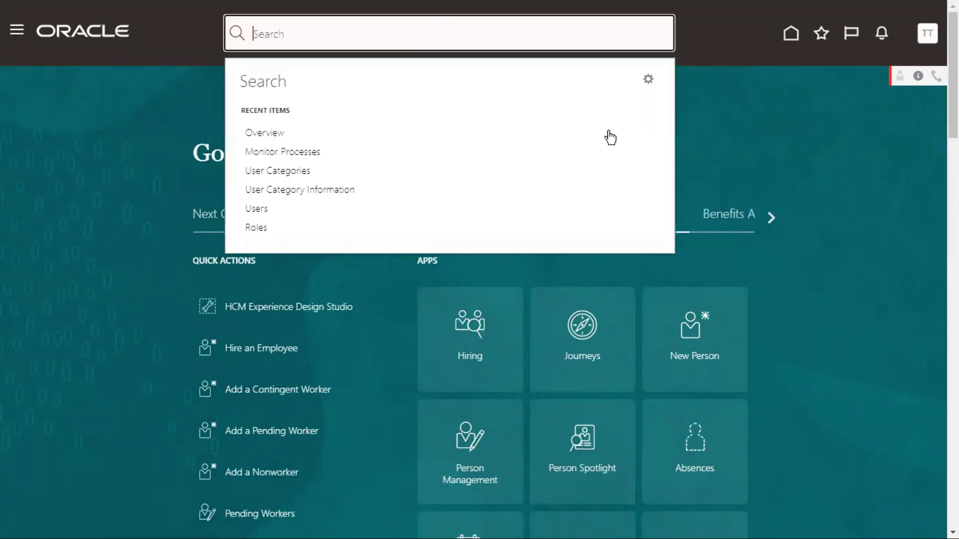
click(775, 118)
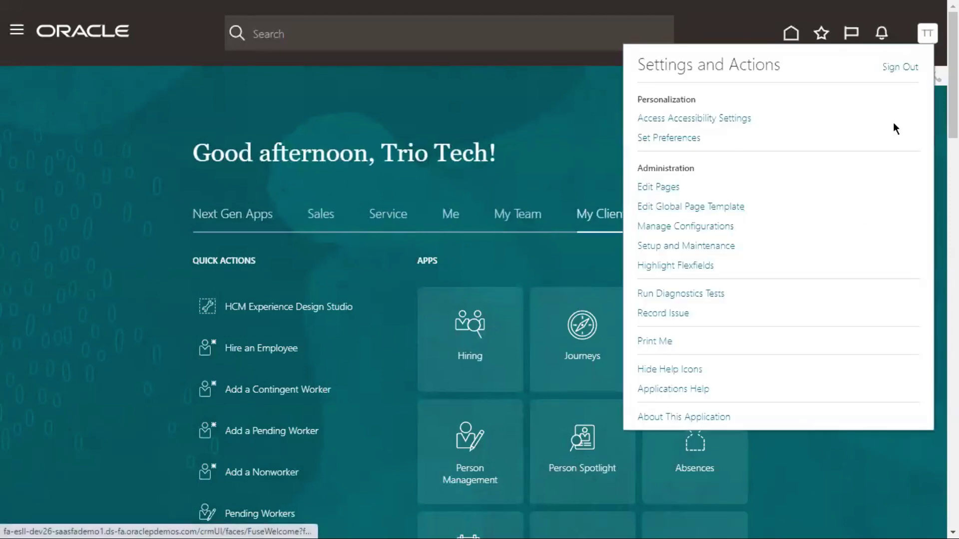
click(558, 131)
click(376, 35)
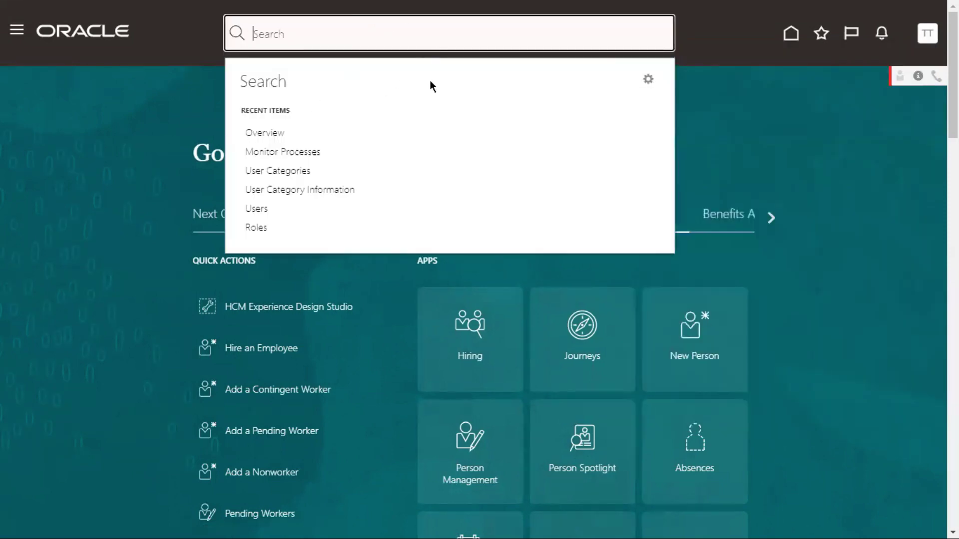
click(738, 152)
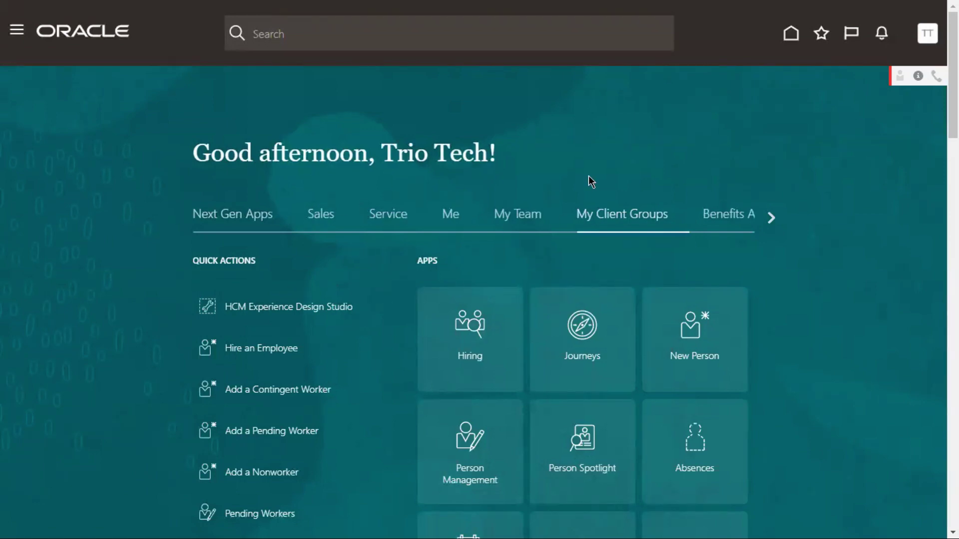
click(432, 35)
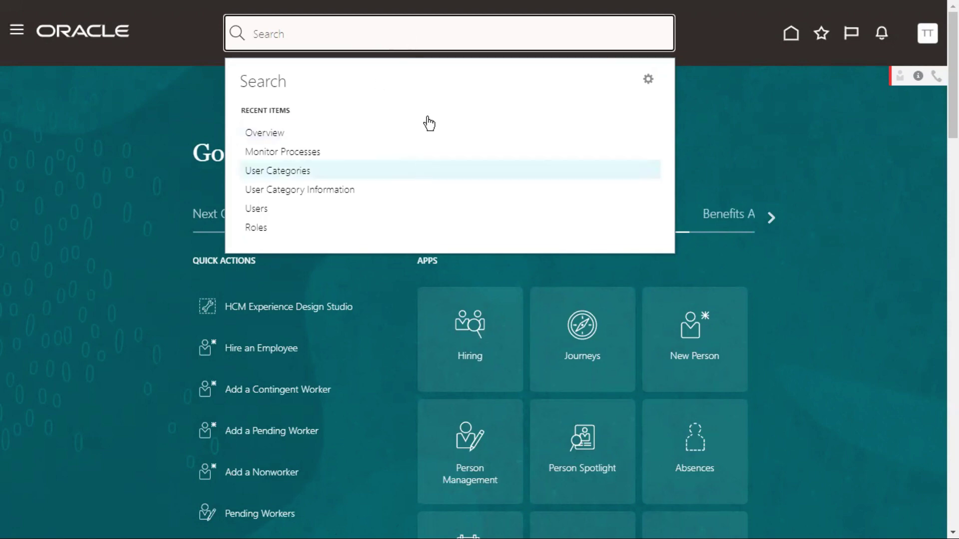
click(778, 106)
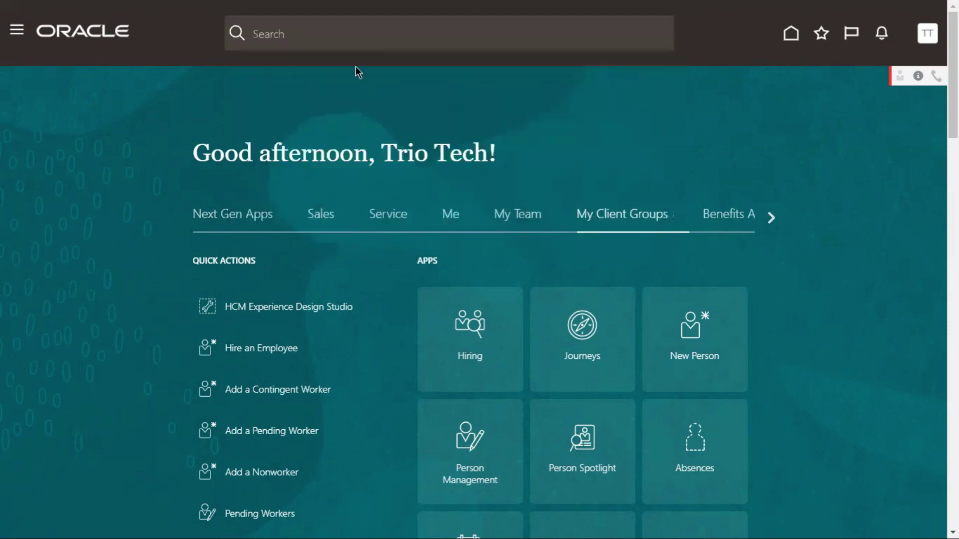
click(336, 38)
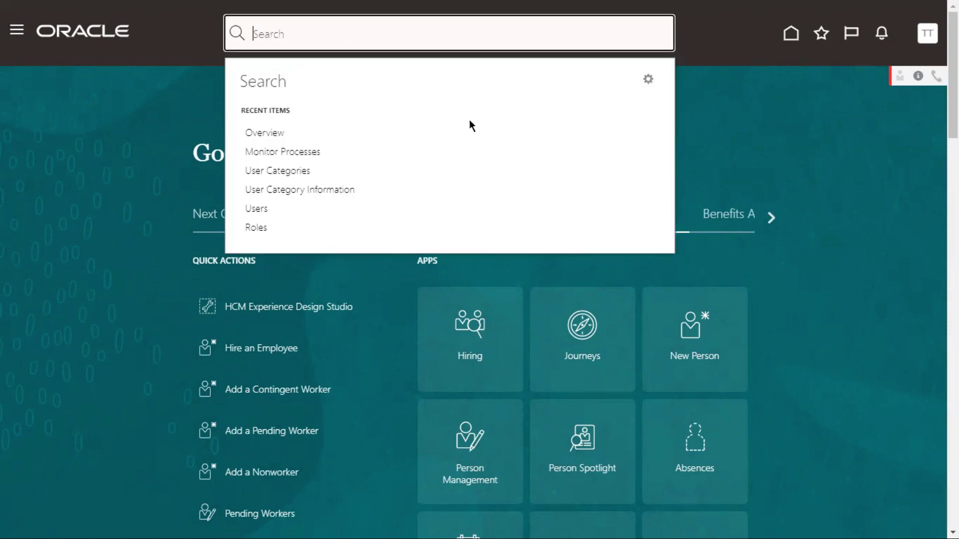
click(708, 133)
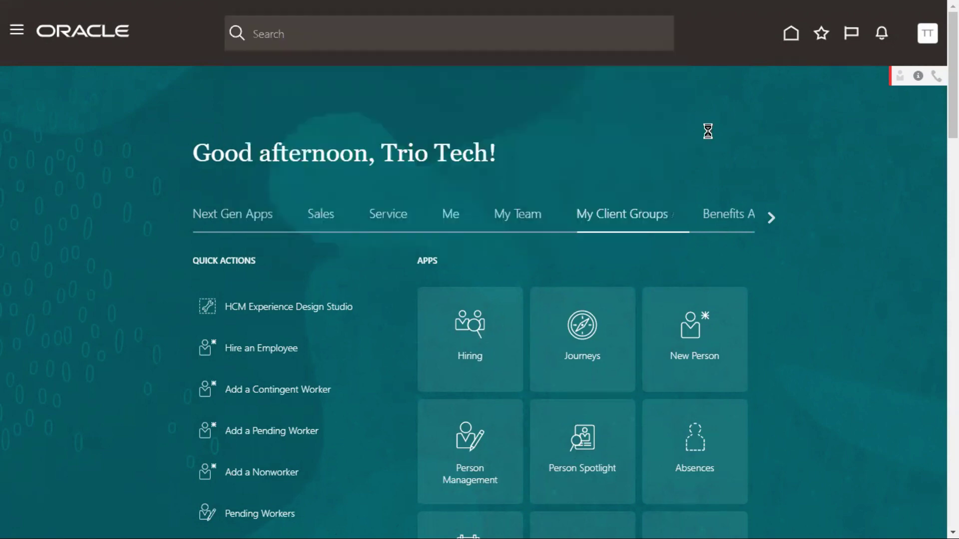
click(285, 39)
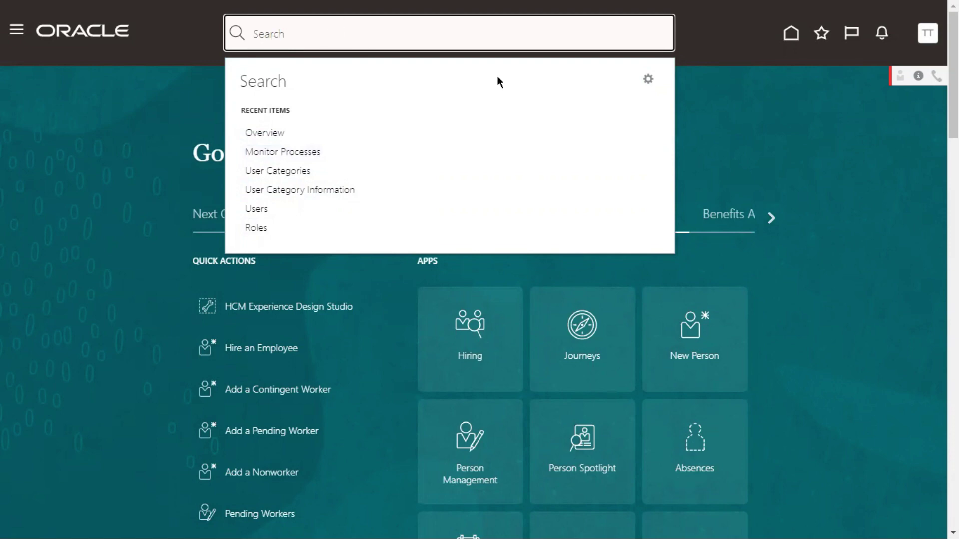
click(776, 151)
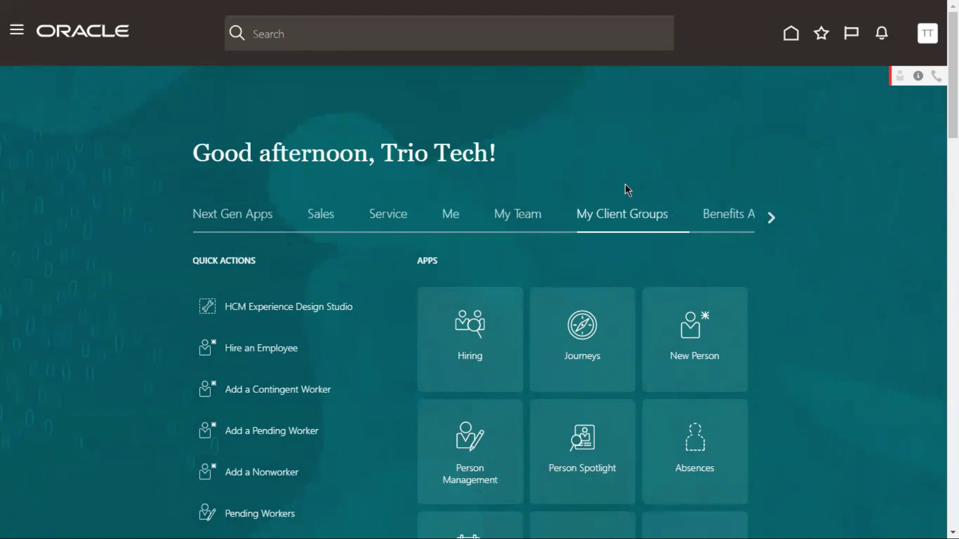
click(404, 38)
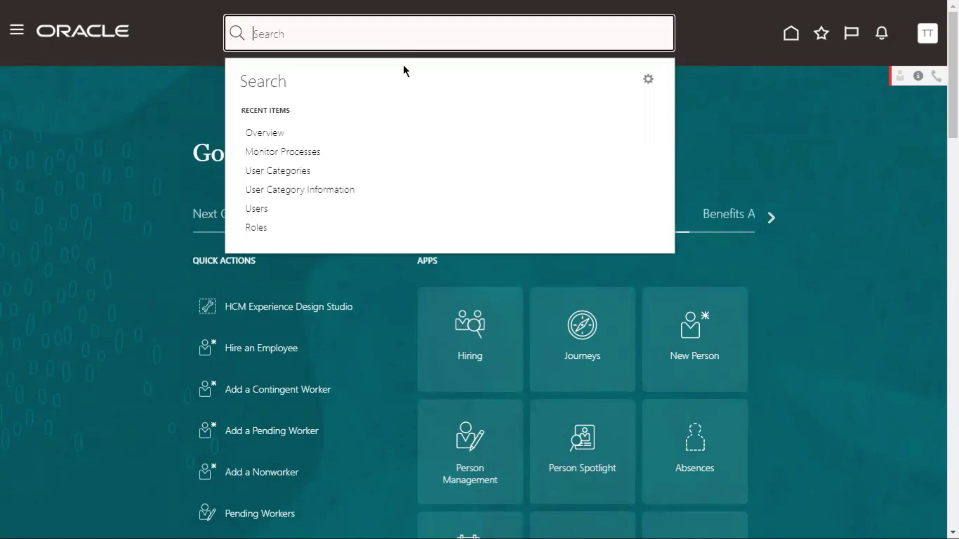
click(721, 133)
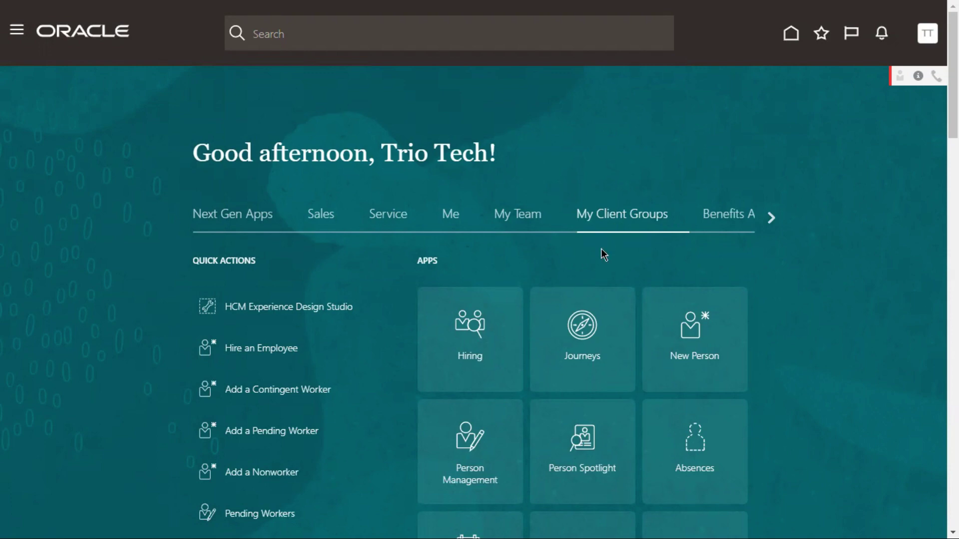
Step: Open Hire an Employee through the New Person app, then cancel the hire and return to the home page
click(697, 337)
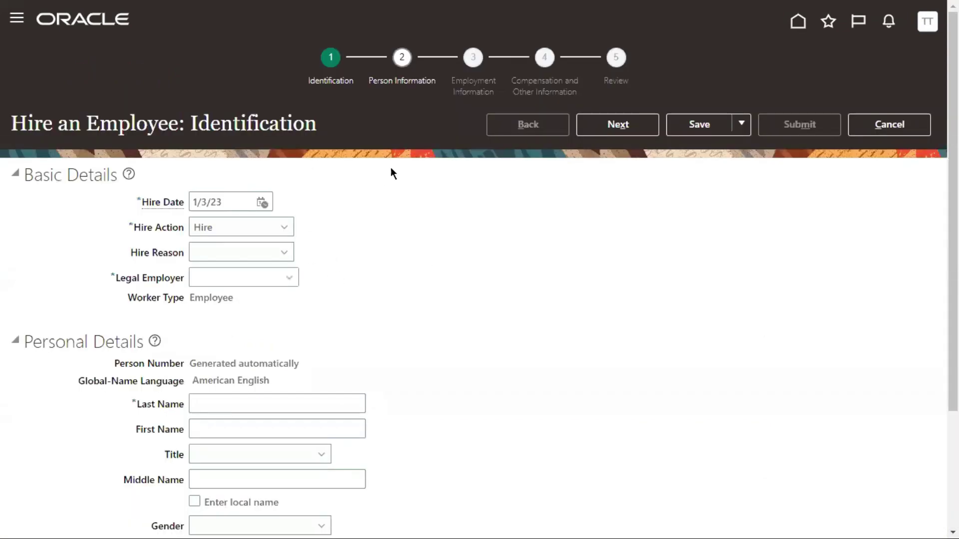
drag(101, 125, 148, 125)
click(859, 125)
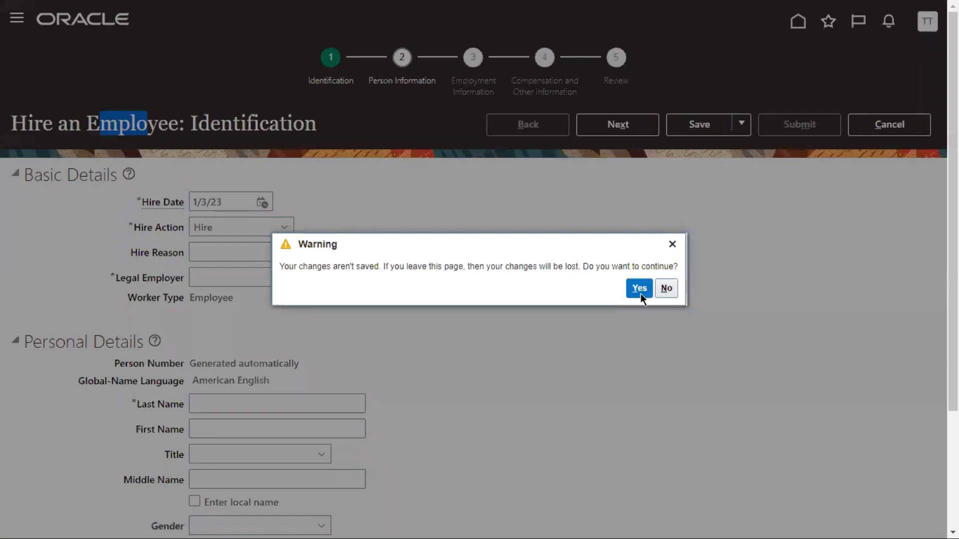
click(639, 289)
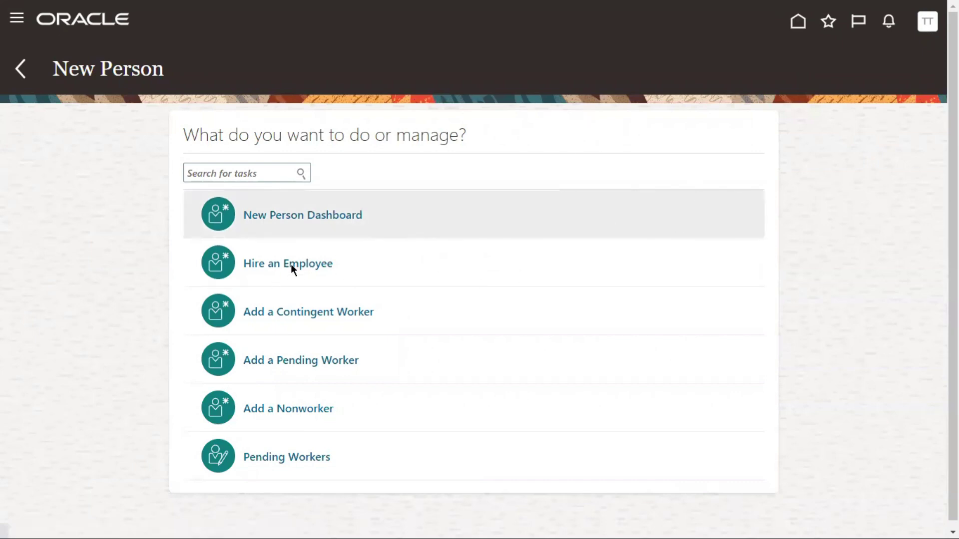
click(327, 219)
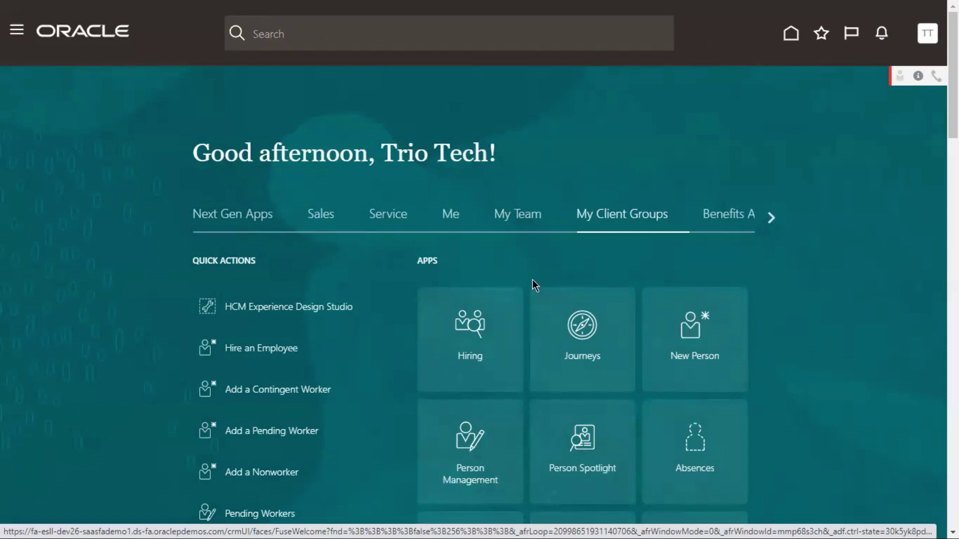
Step: Search globally for "Hire an Employee", open the matching recent item, then cancel the hire without saving
click(332, 45)
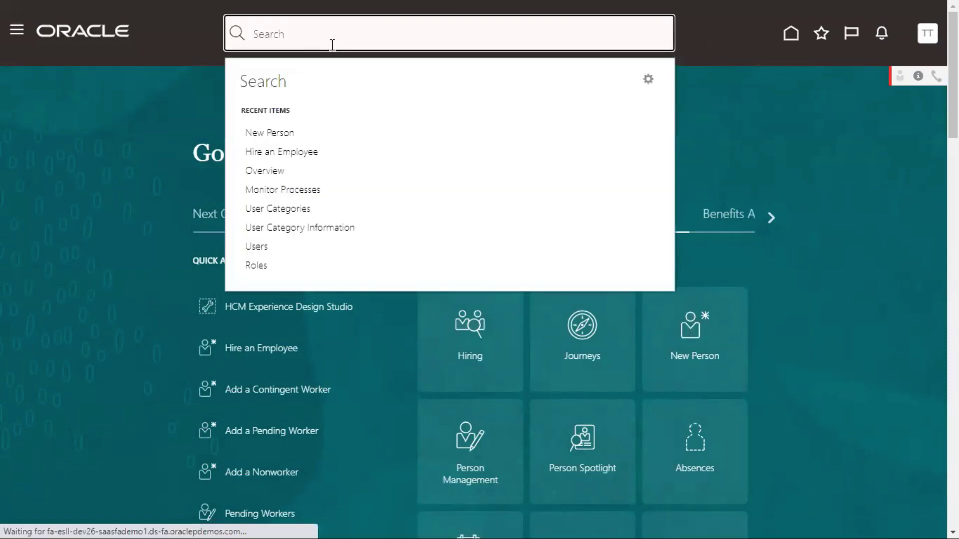
text(Hi)
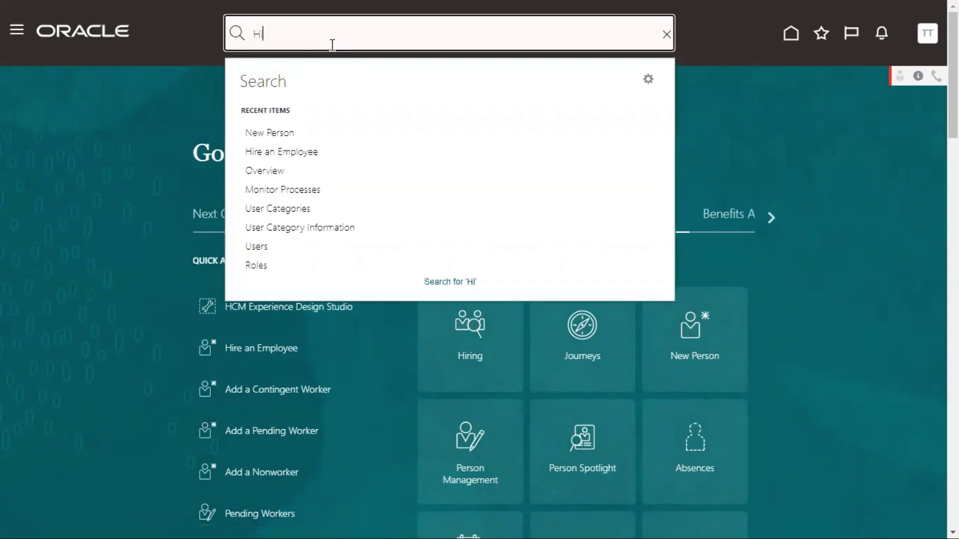
text(re an Employee)
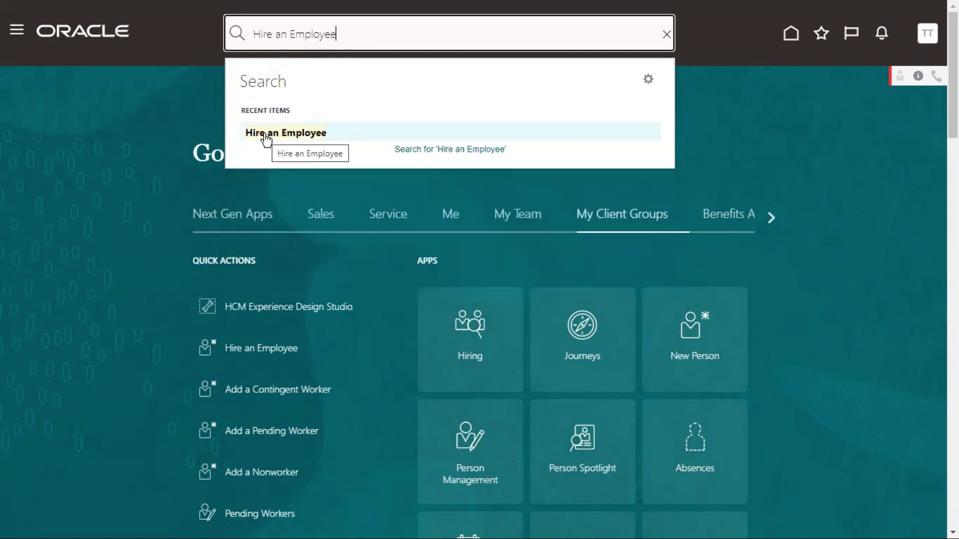
click(270, 147)
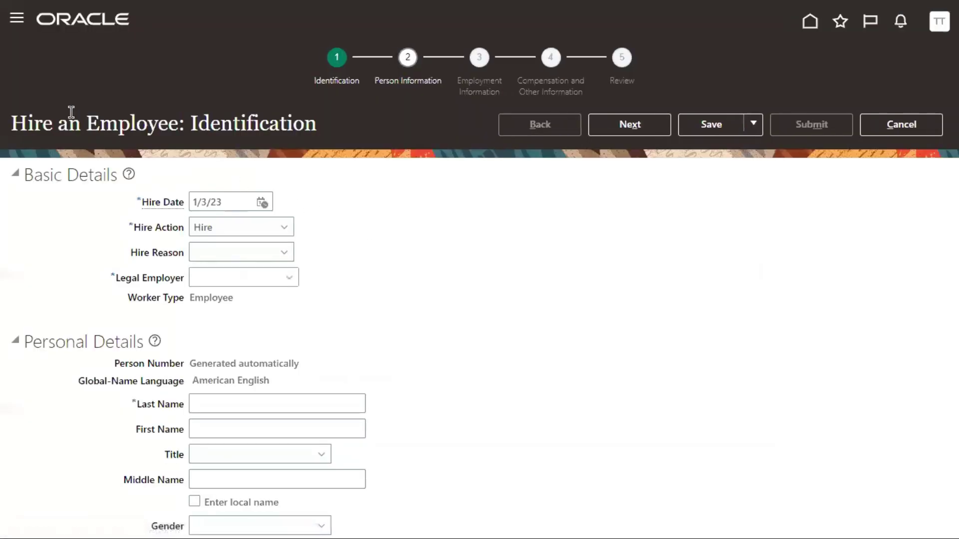
drag(69, 122, 127, 128)
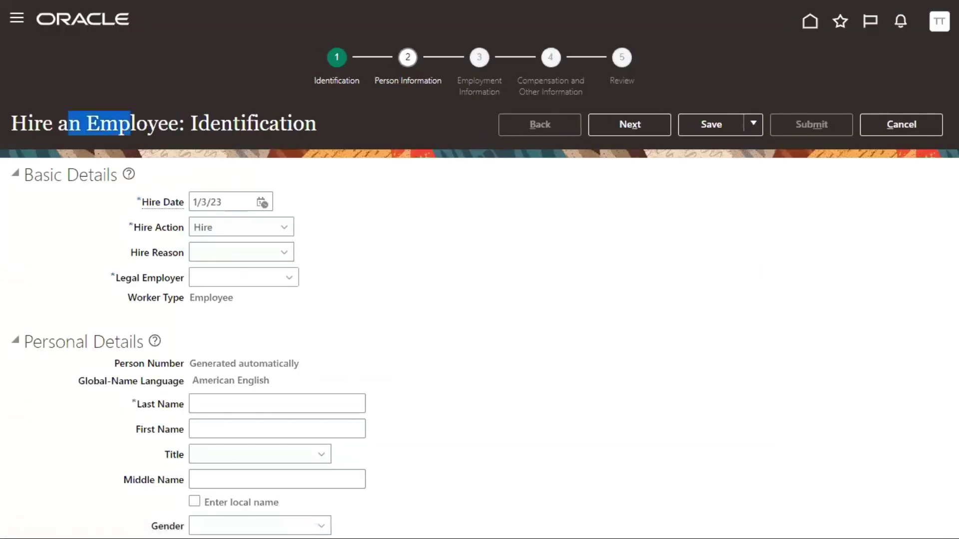
click(901, 125)
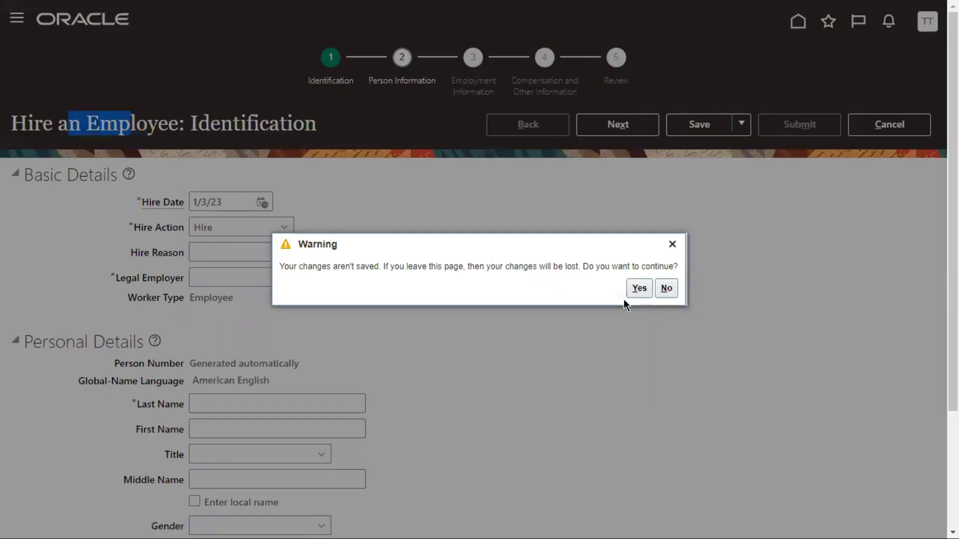
click(638, 291)
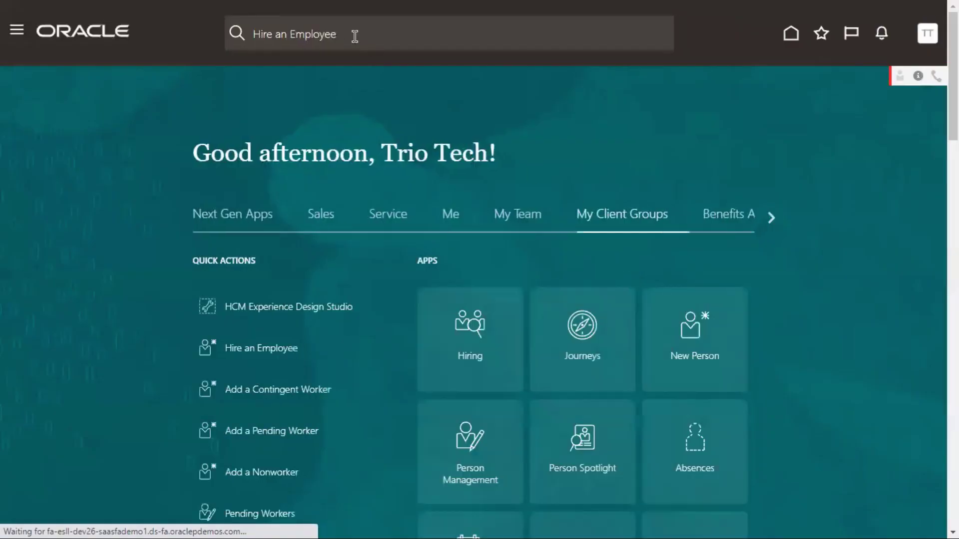
Step: Replace the global search text with a person's first name, then clear the entry
click(400, 38)
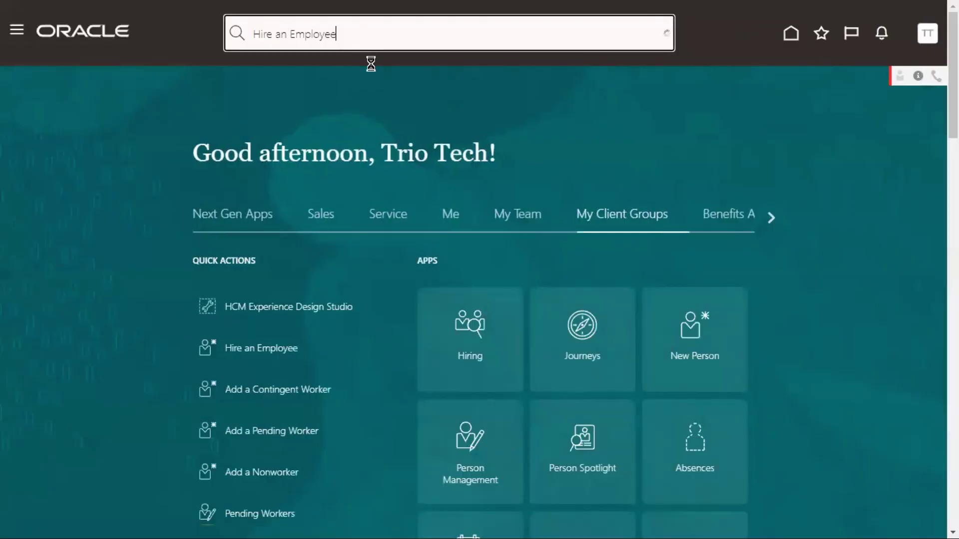
key(BackSpace)
key(BackSpace)
key(BackSpace)
key(BackSpace)
key(BackSpace)
key(BackSpace)
key(BackSpace)
key(BackSpace)
key(BackSpace)
key(BackSpace)
key(BackSpace)
key(BackSpace)
key(BackSpace)
key(BackSpace)
key(BackSpace)
key(BackSpace)
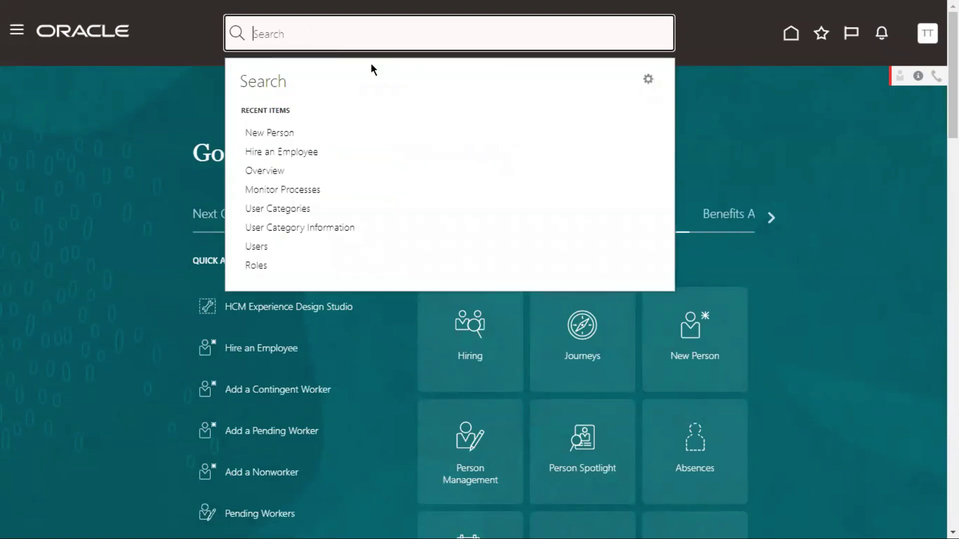
text(John)
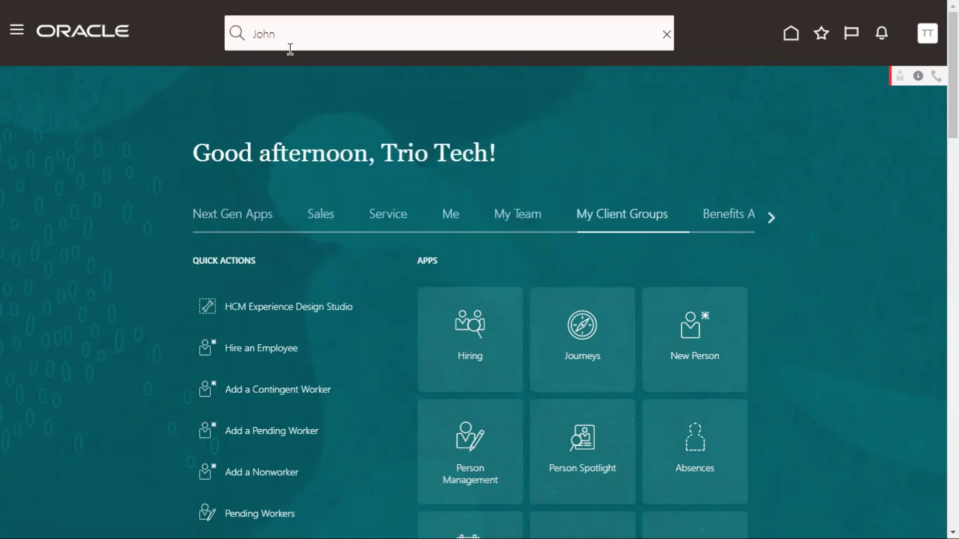
click(275, 34)
drag(284, 34, 252, 34)
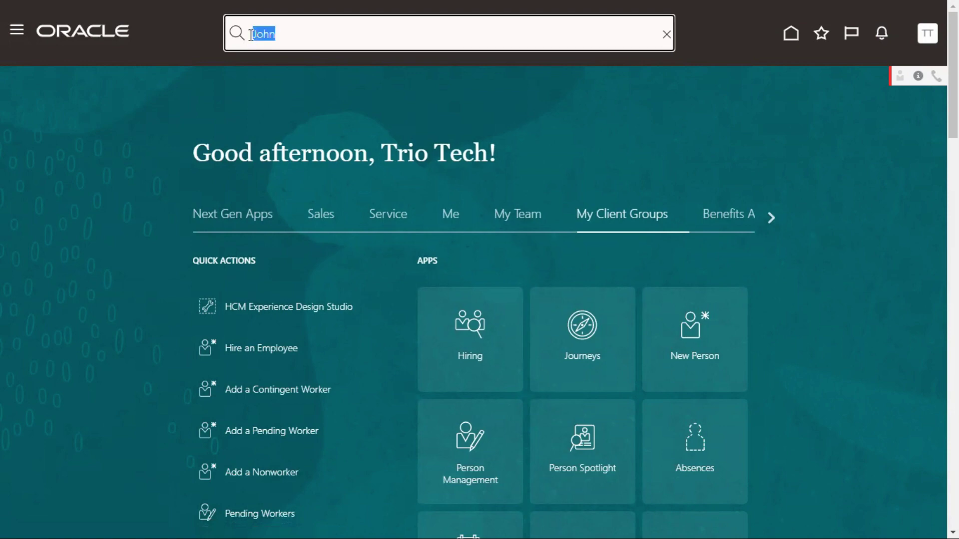
key(BackSpace)
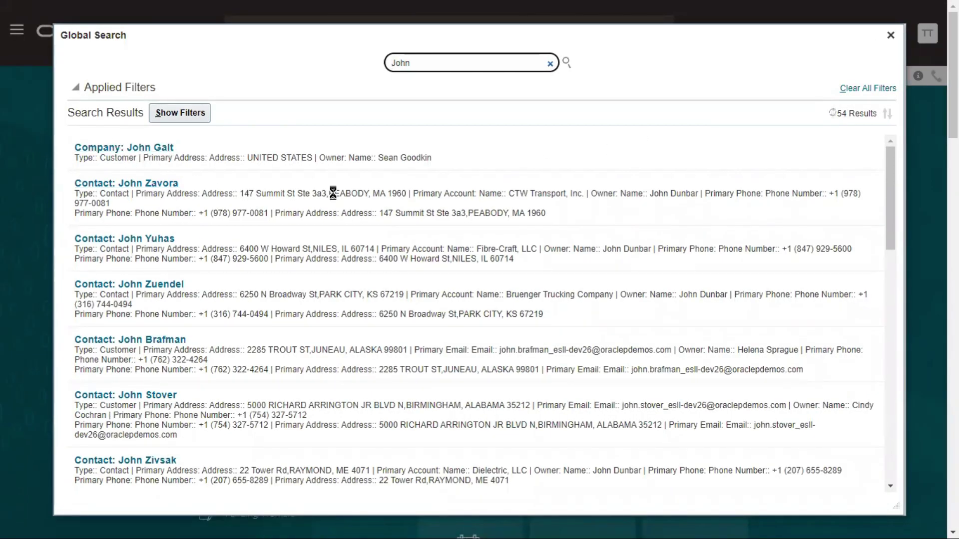
Step: Look through the Global Search results for the person's first name, then close the results
scroll(127, 200, down, 3)
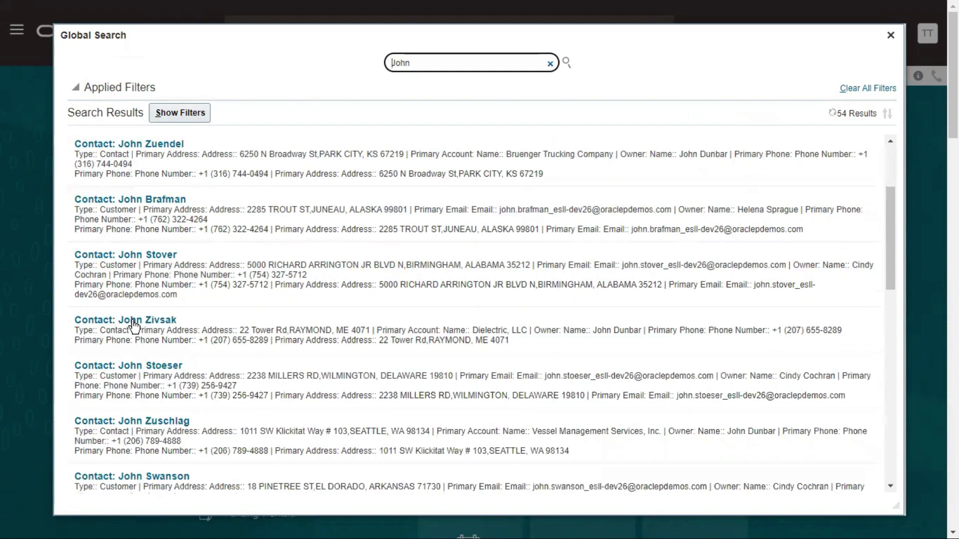
scroll(170, 387, down, 4)
scroll(150, 430, up, 7)
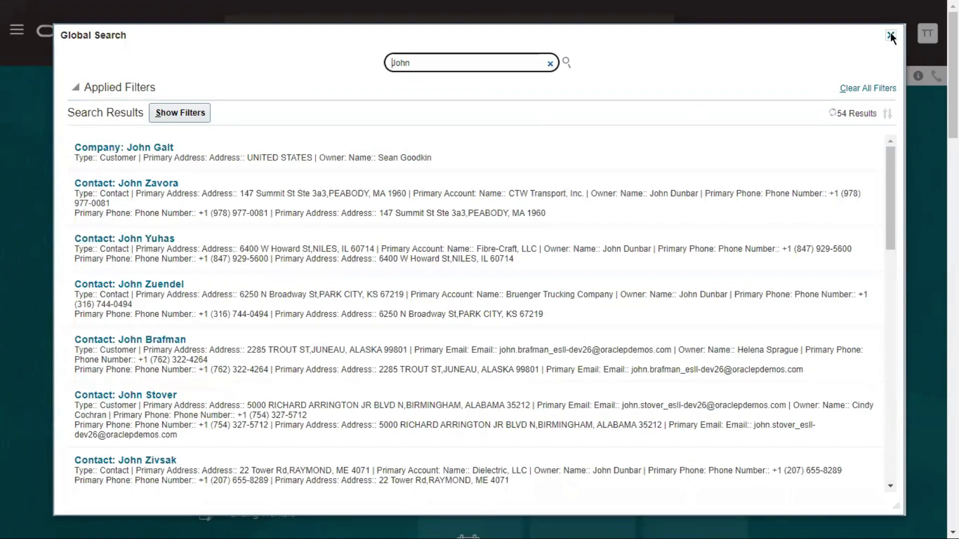
click(891, 35)
Step: Clear the remaining text from the home page search box and close its suggestion list
click(245, 35)
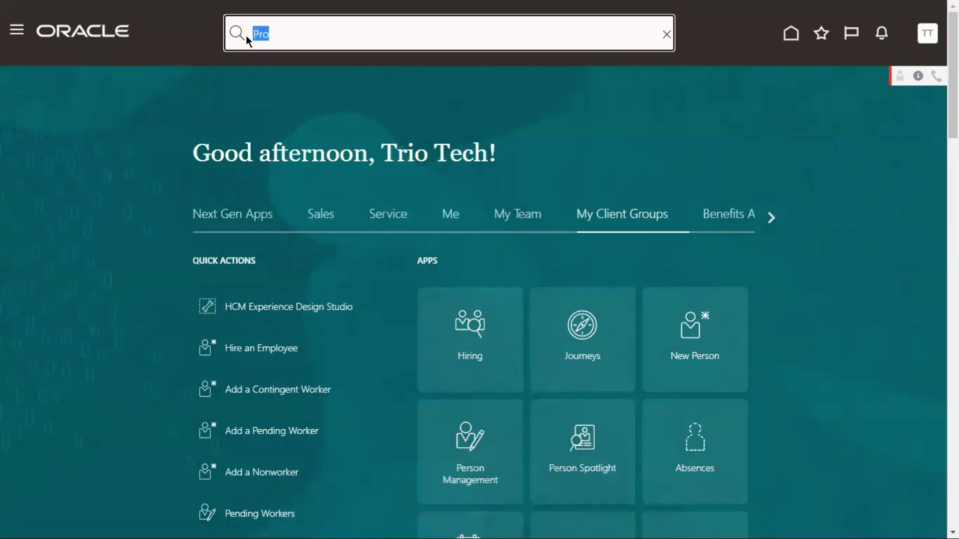
key(BackSpace)
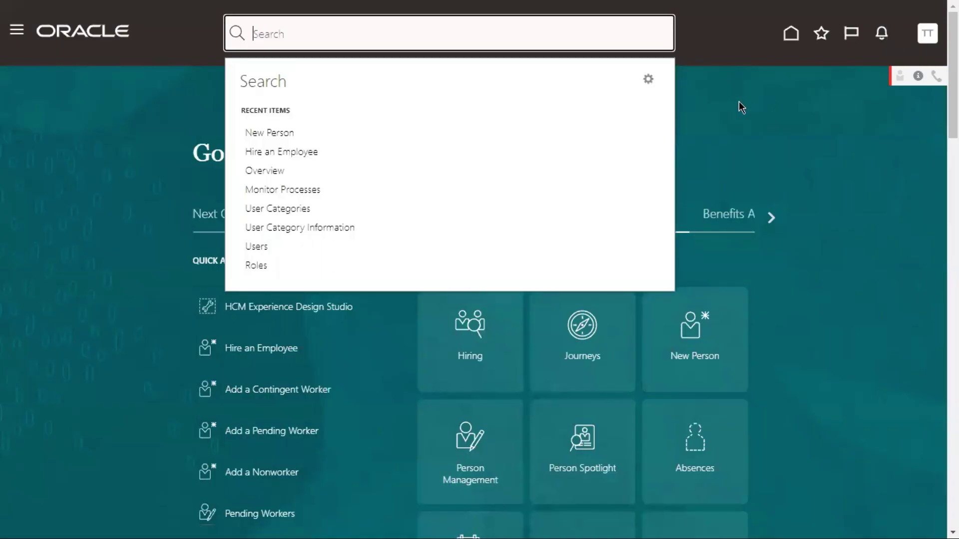
click(441, 58)
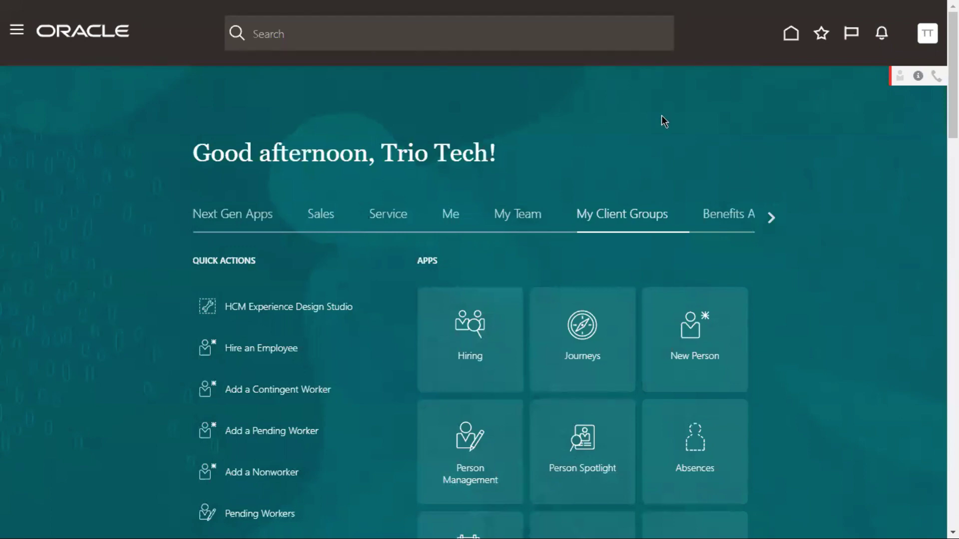
Step: Open the global search settings and review the full list of active search categories
click(463, 41)
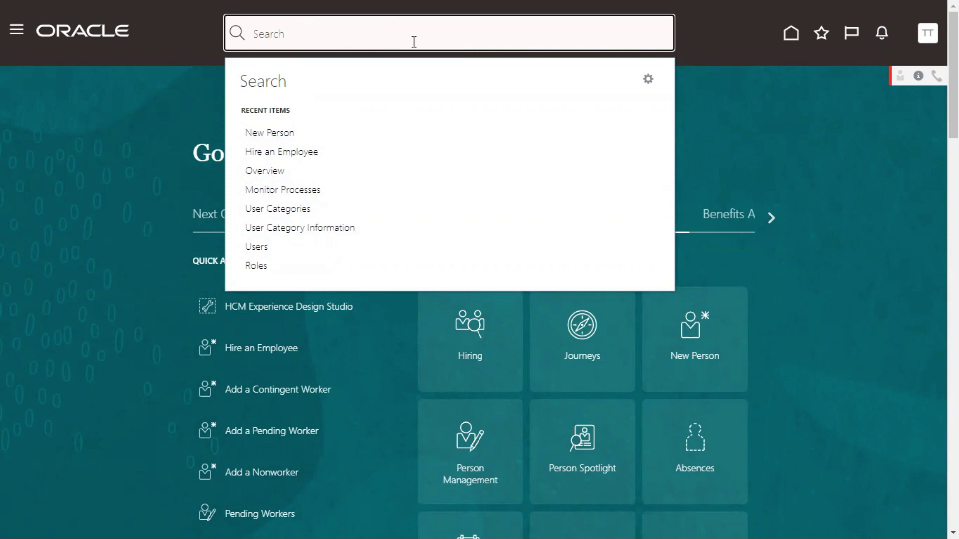
click(648, 79)
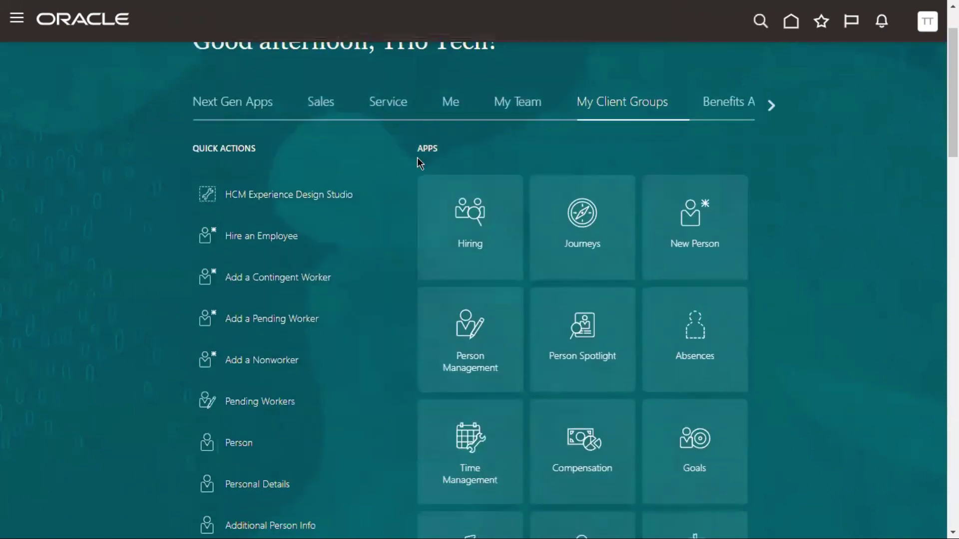
click(627, 34)
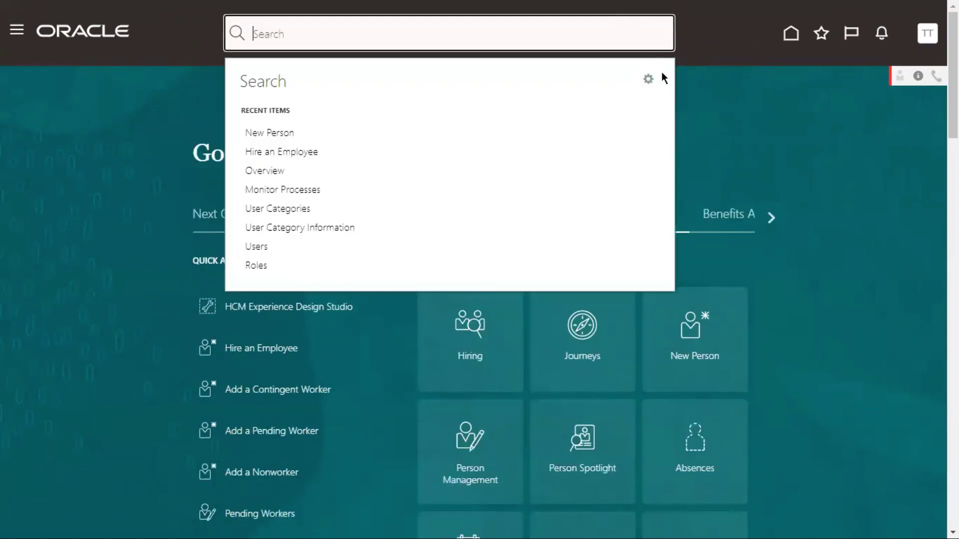
click(647, 79)
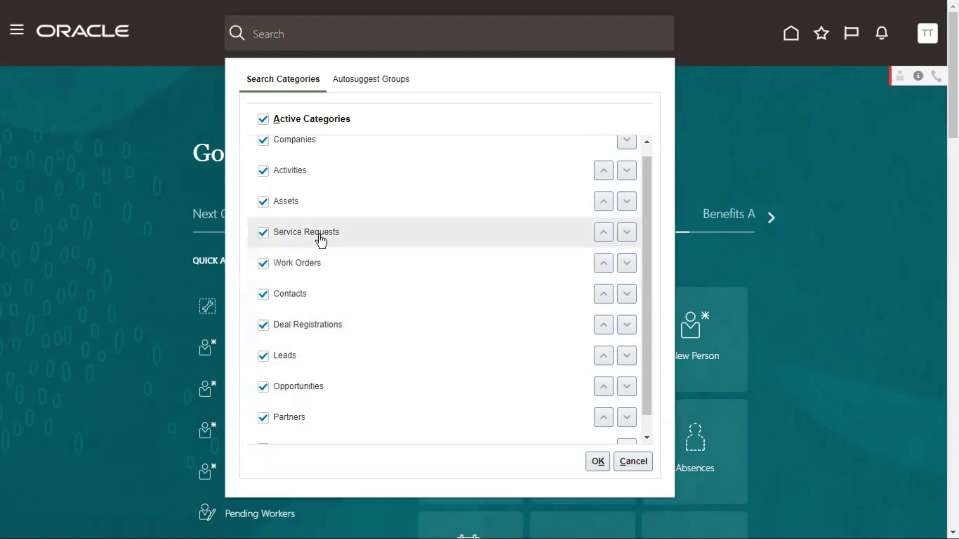
scroll(319, 234, up, 1)
drag(646, 175, 669, 295)
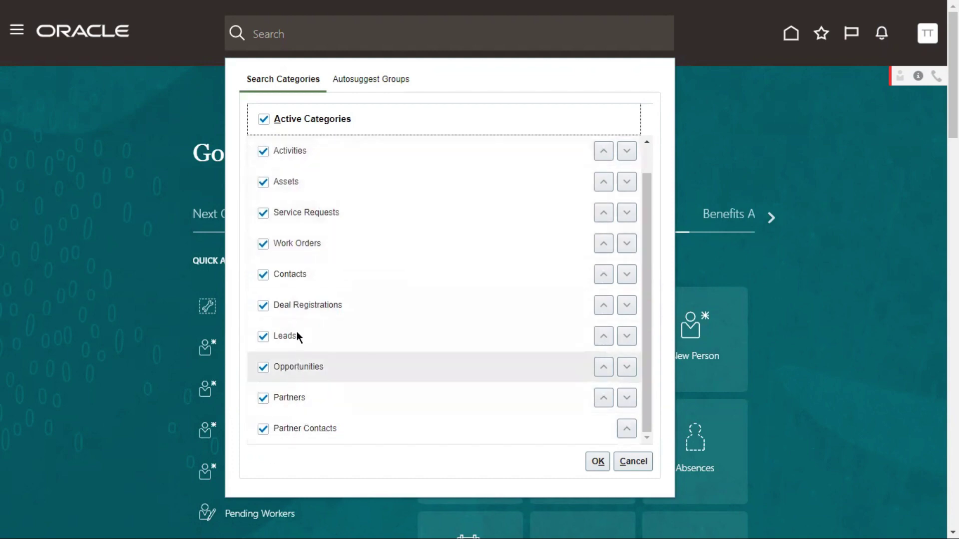
scroll(292, 313, up, 1)
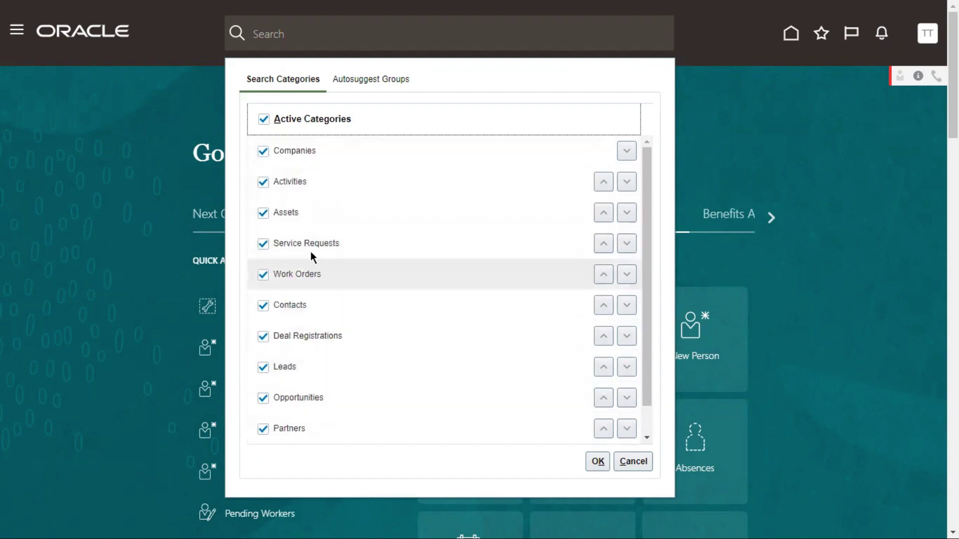
Step: Enable Recent Searches in the Autosuggest Groups of the global search settings and save the change
click(358, 79)
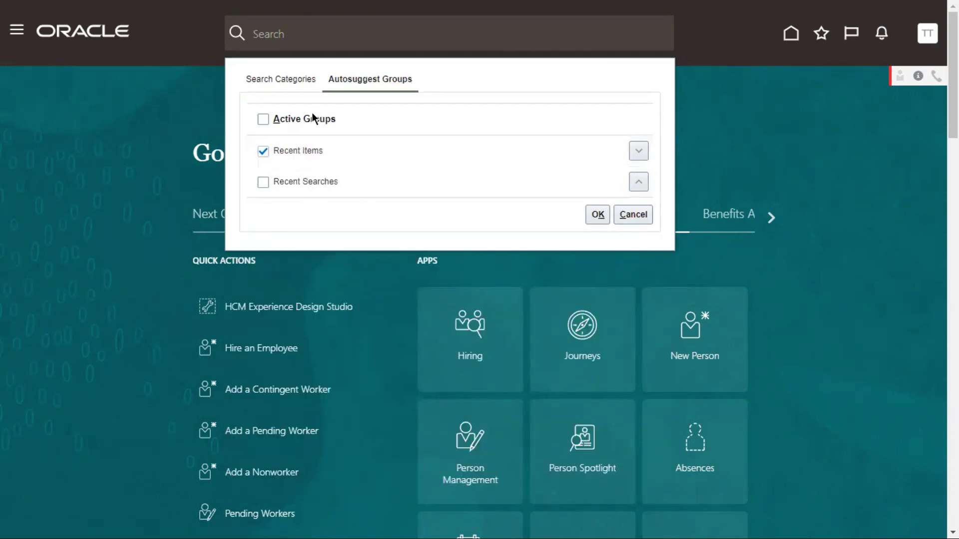
click(263, 182)
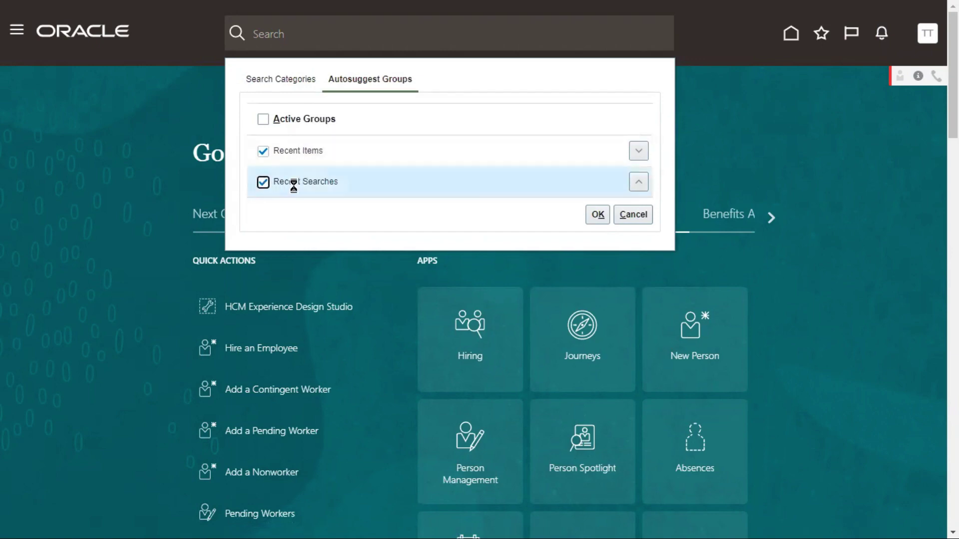
click(596, 215)
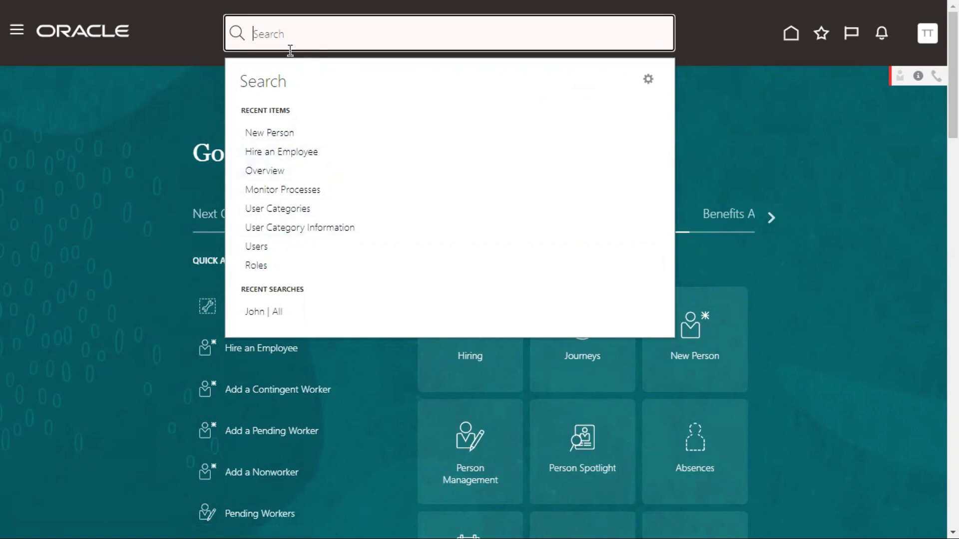
Step: Check the search suggestions for "Hire an Emplo" in the home page search box, then close the list
click(733, 131)
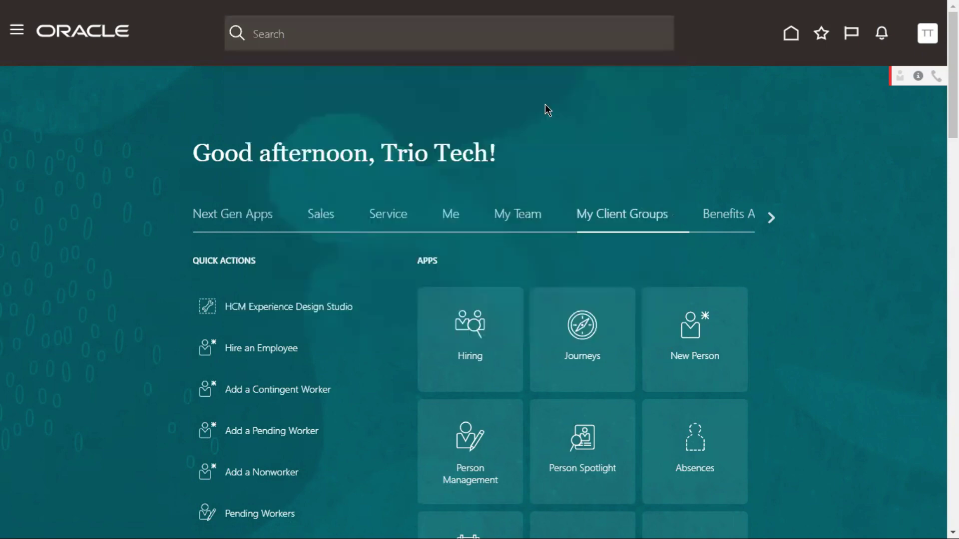
click(353, 39)
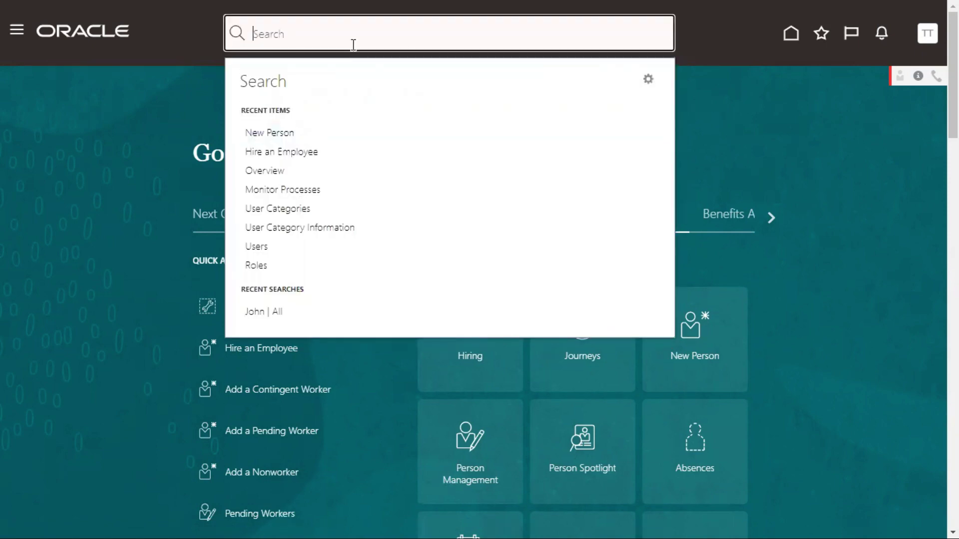
text(Hire an Emplo)
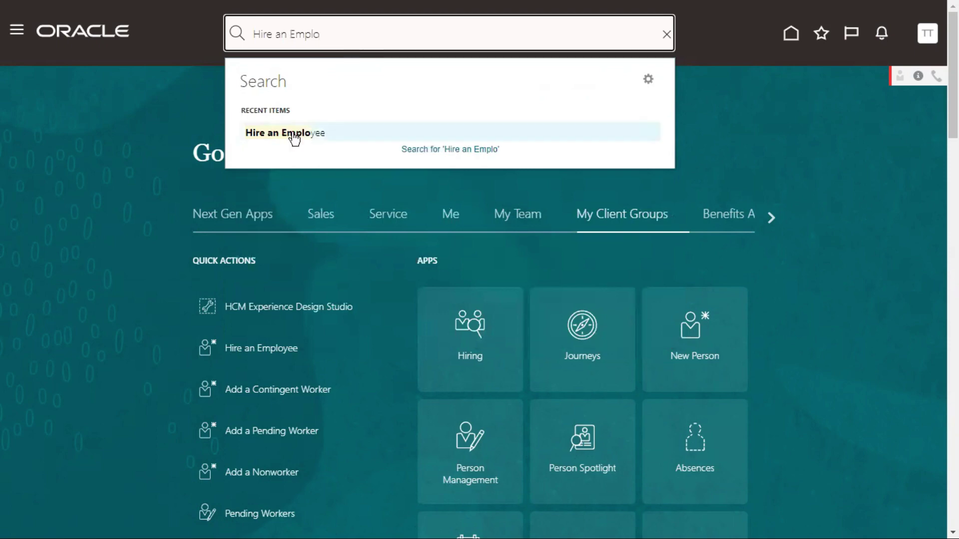
click(800, 129)
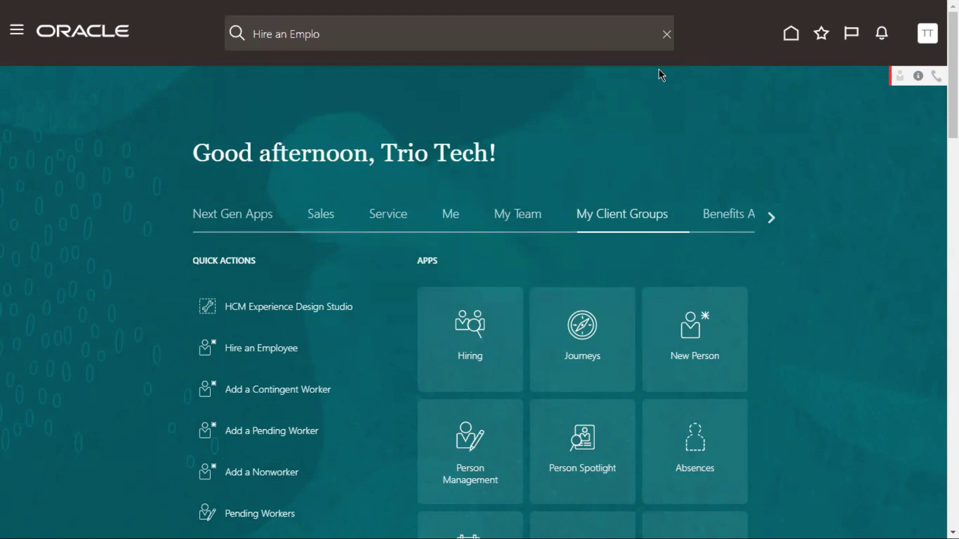
Step: Switch to the Excel workbook TrioTech HCM.xlsx with the notes on enabling global search
key(alt+Tab)
key(Tab)
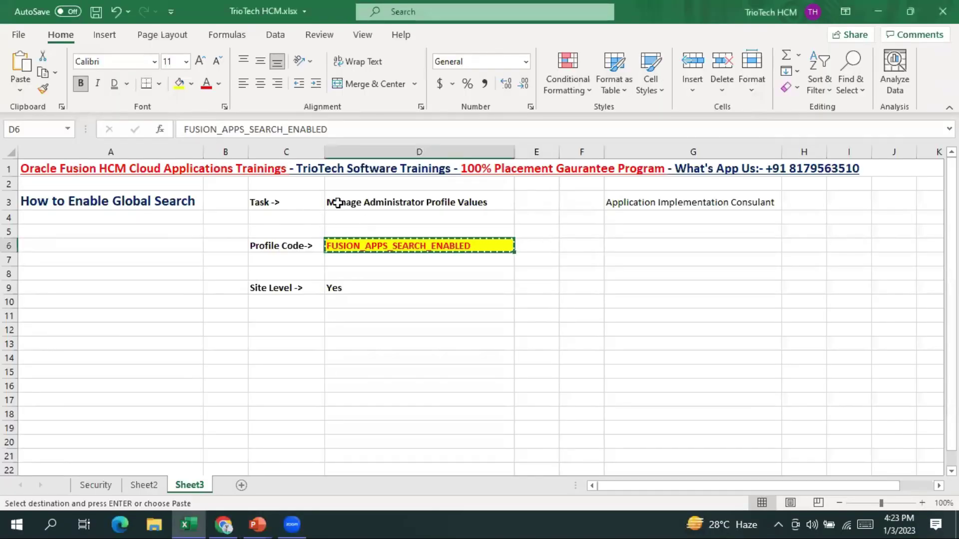
Step: Save the workbook and review its task, profile code and site level entries for enabling global search
key(ctrl+s)
click(389, 200)
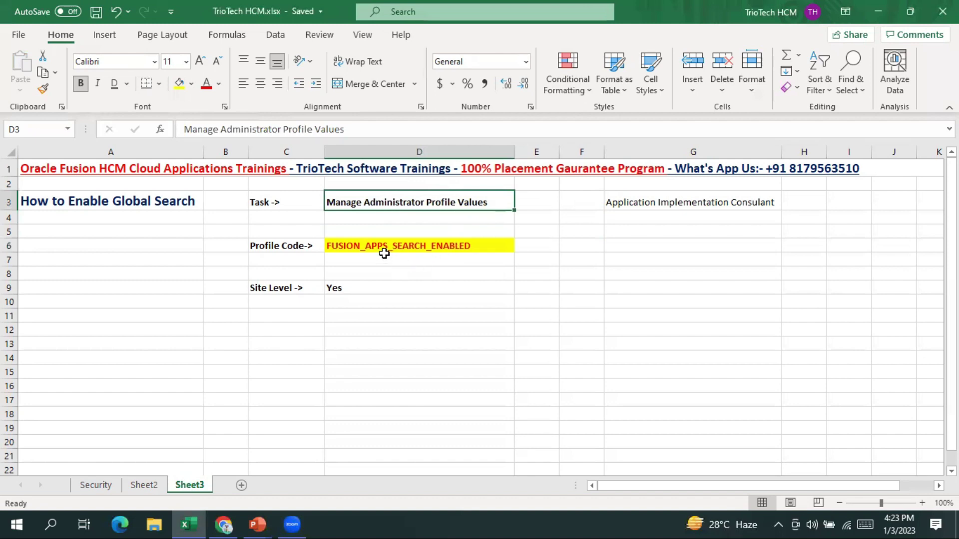
click(358, 243)
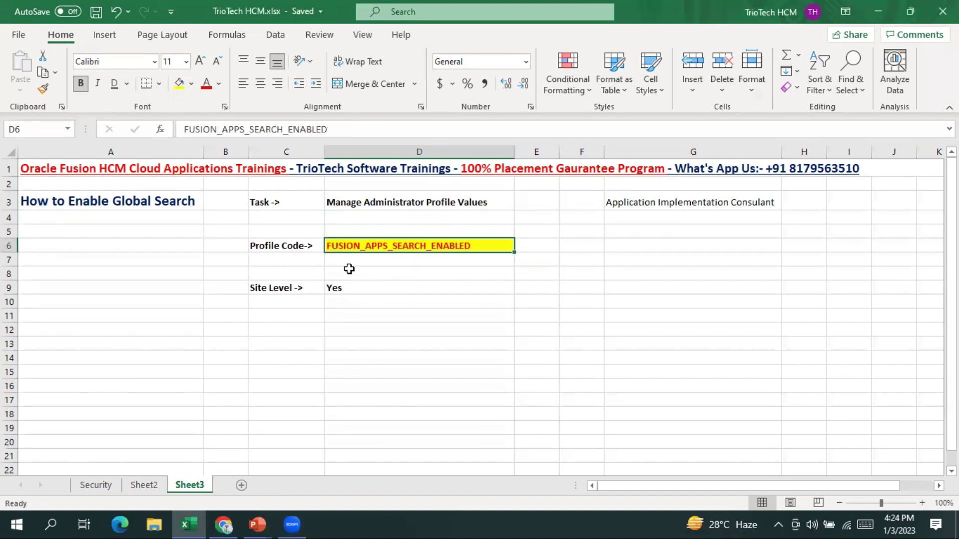
click(338, 290)
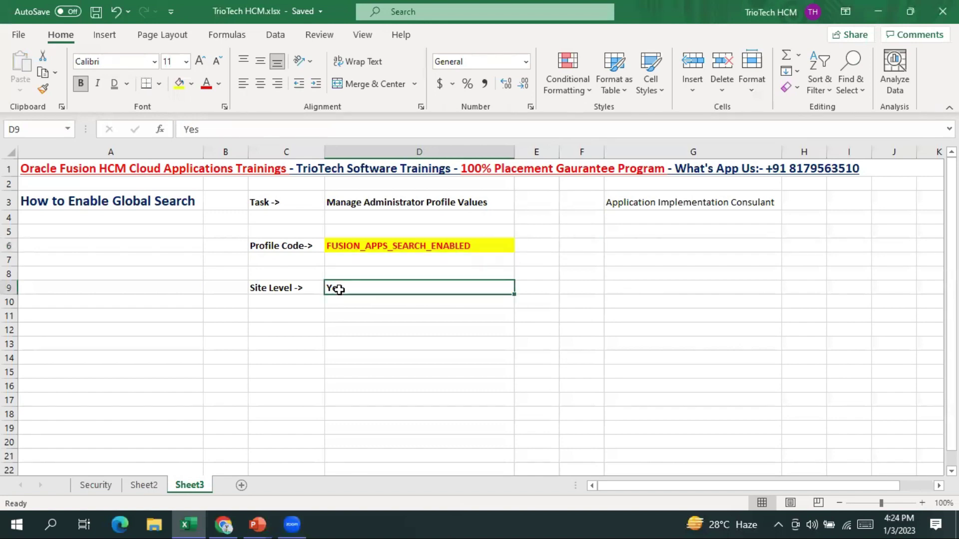
click(289, 288)
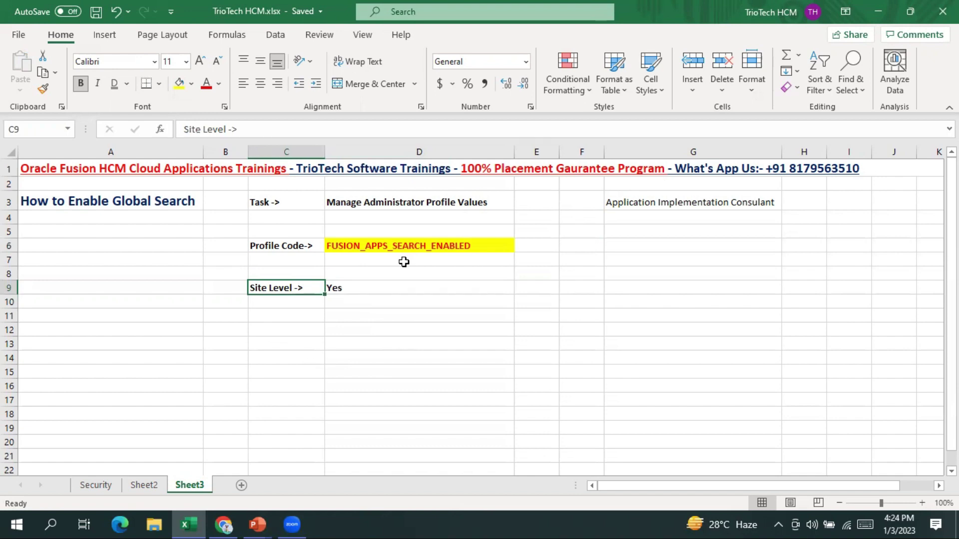
Step: Switch back to the Oracle Fusion home page and examine the welcome greeting and the global search box
key(alt+Tab)
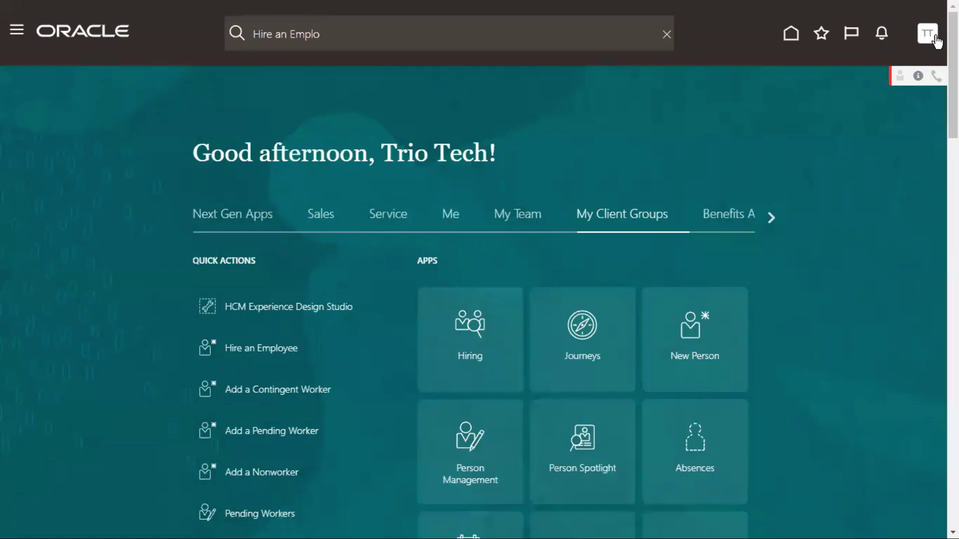
drag(381, 150, 504, 134)
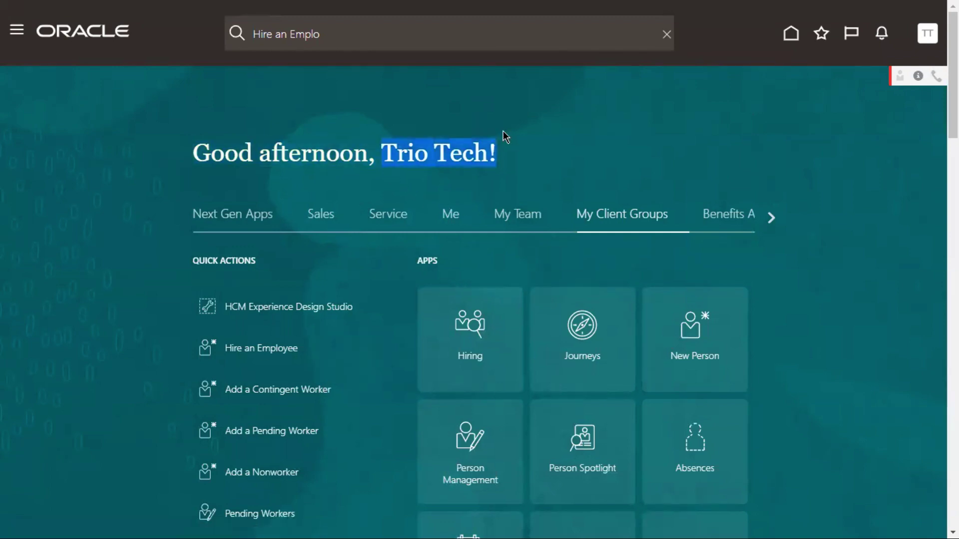
click(336, 33)
click(463, 104)
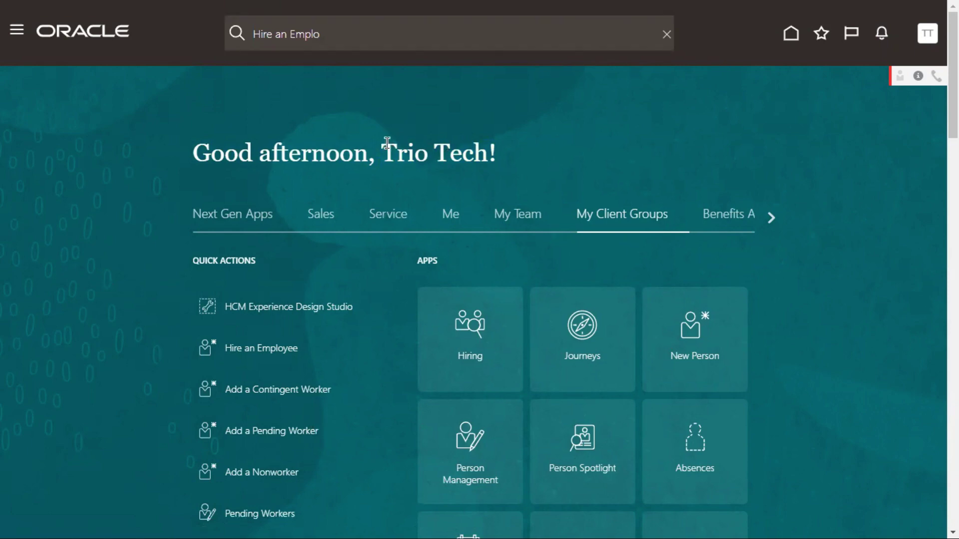
drag(387, 143, 495, 138)
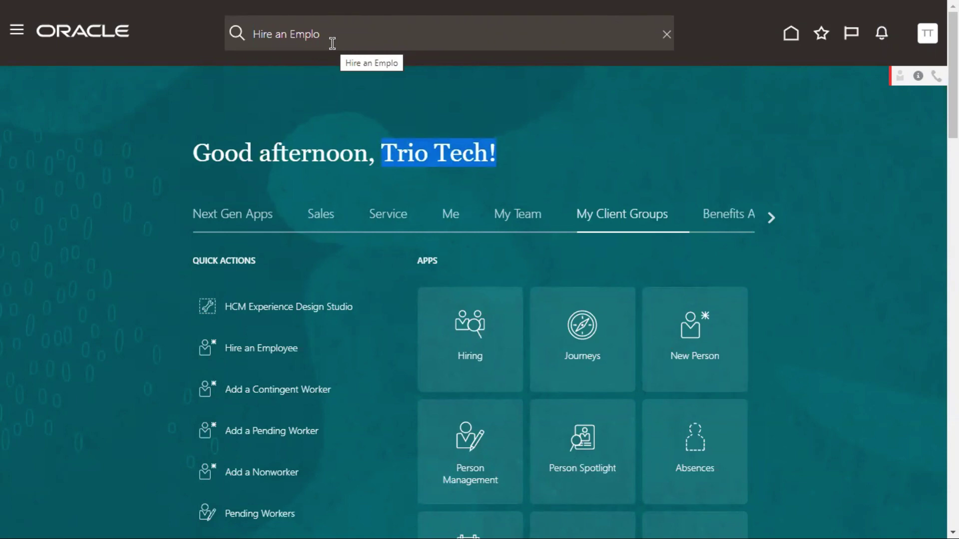
click(666, 136)
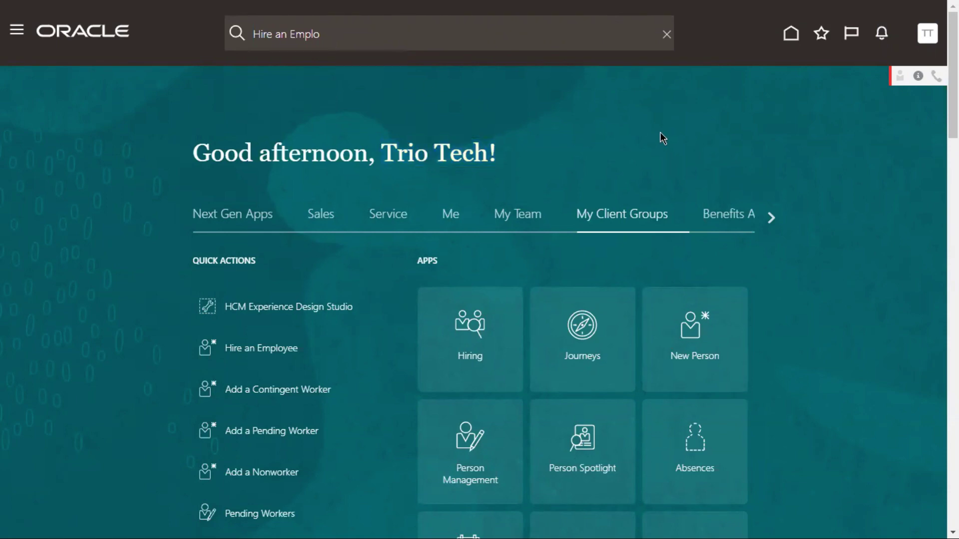